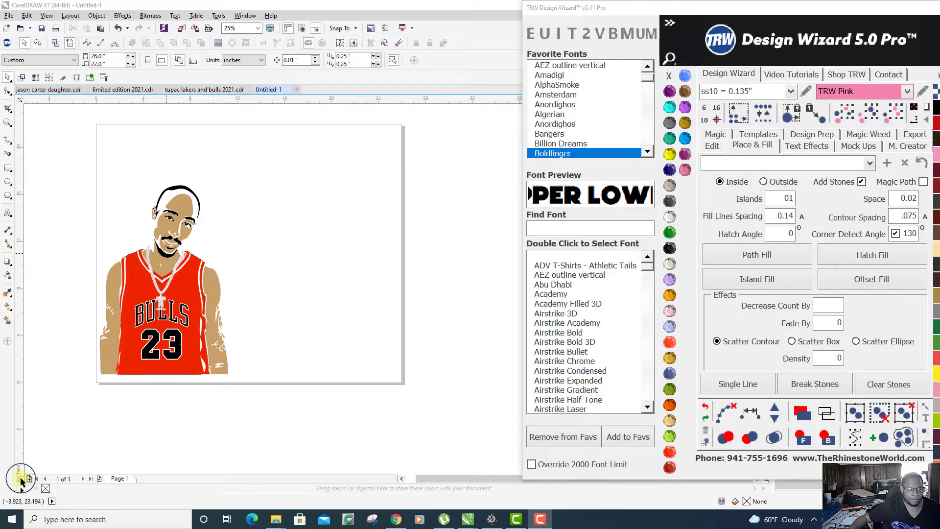
Step: Switch to the tupac lakers and bulls 2021.cdr document and examine the Bulls jersey portrait beside its reference photo
click(204, 92)
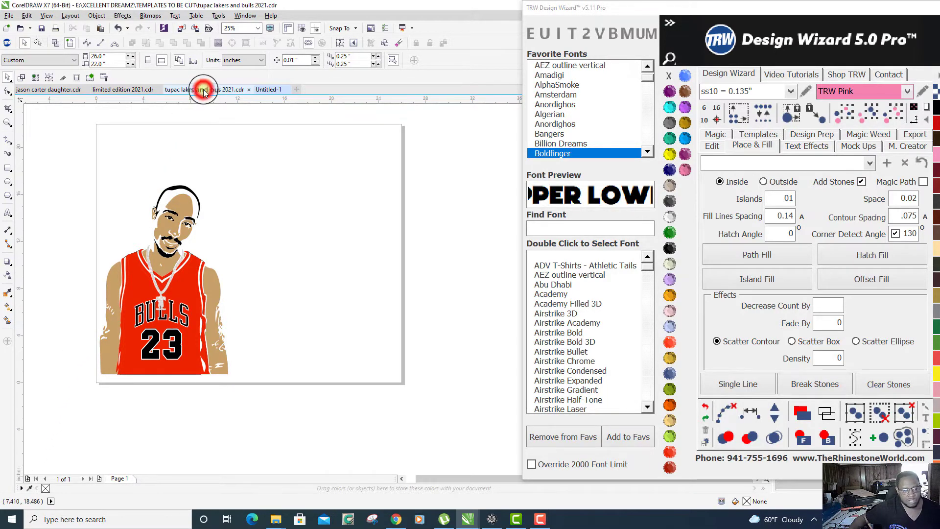
scroll(329, 324, down, 1)
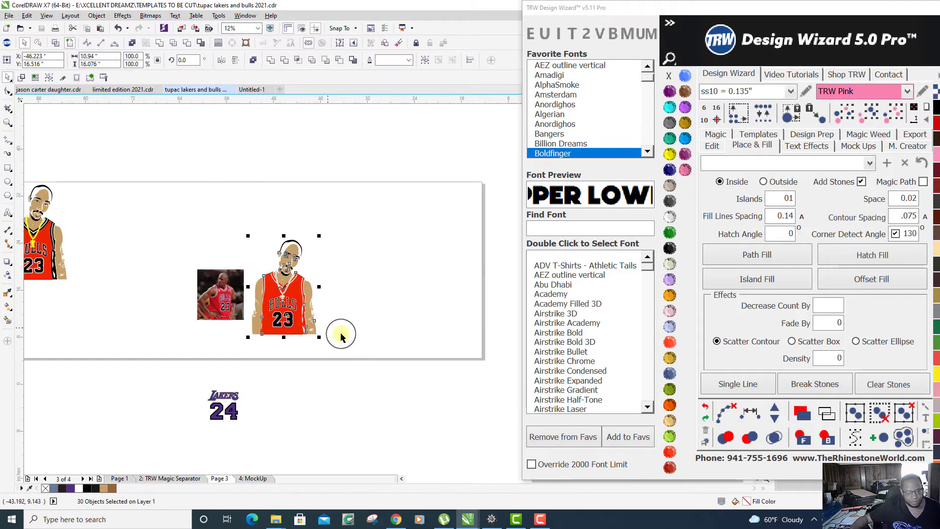
scroll(340, 335, up, 1)
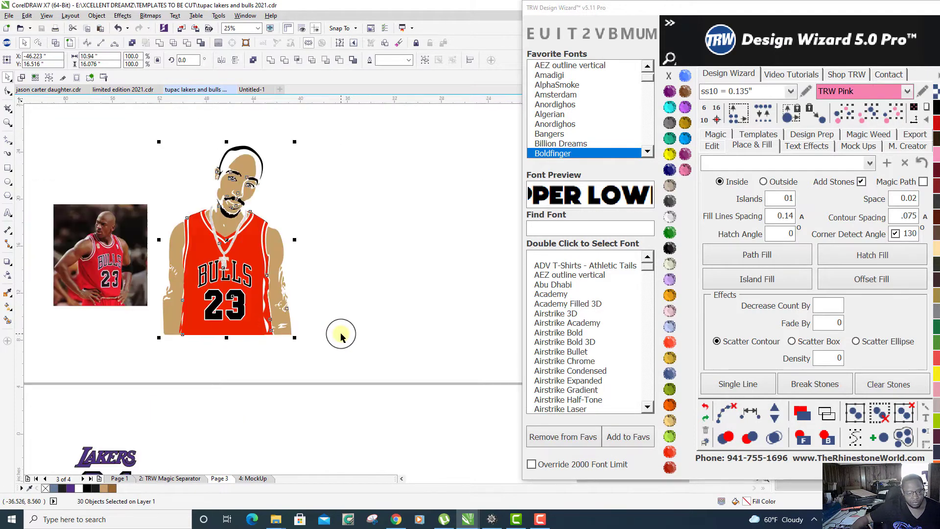
click(326, 155)
drag(146, 129, 343, 373)
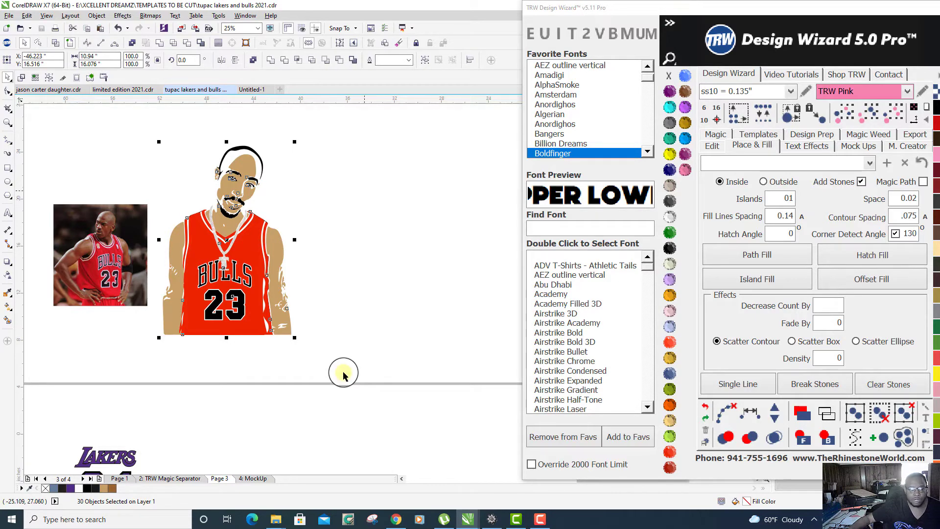
click(377, 84)
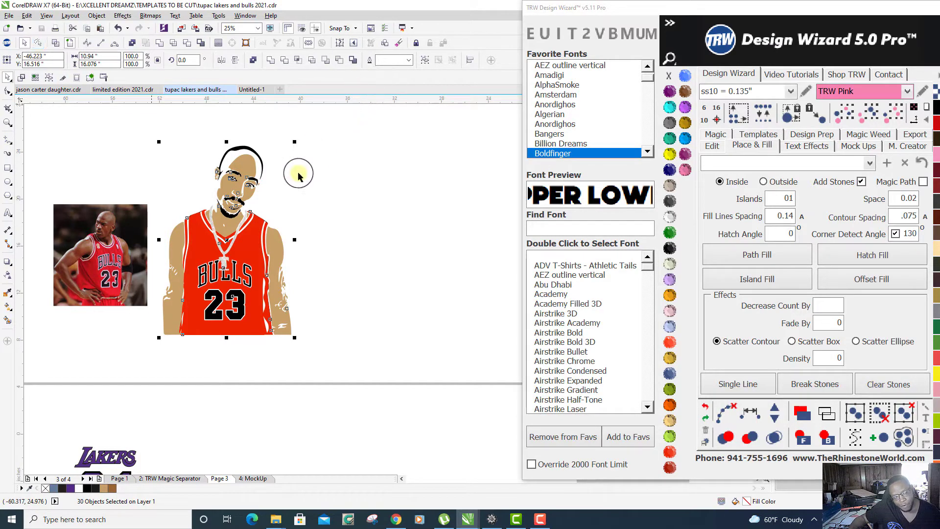
click(251, 229)
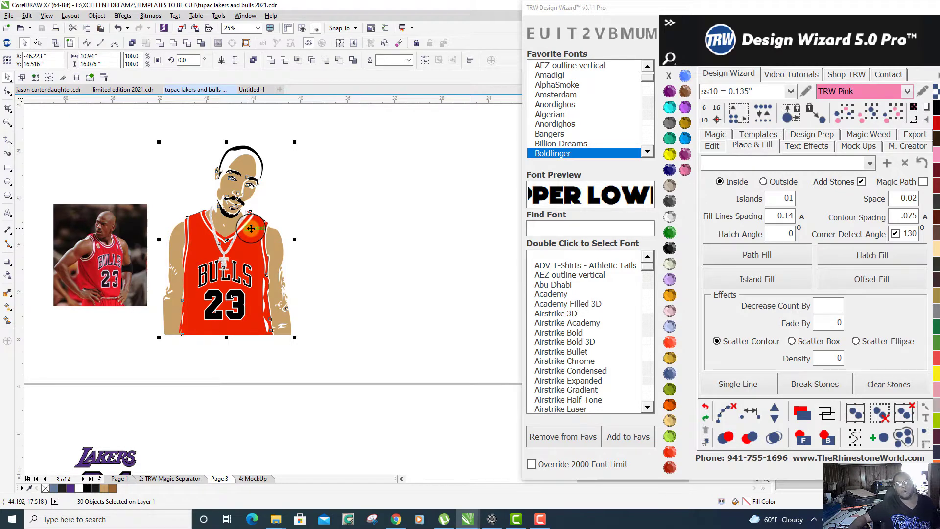
scroll(233, 279, down, 2)
scroll(233, 279, up, 2)
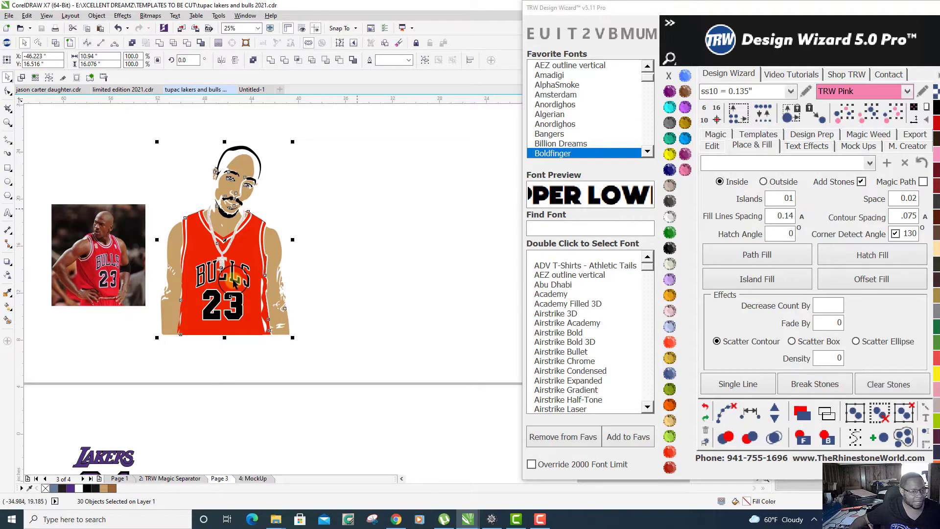
Step: Return to the untitled document and select the whole Bulls portrait to check its dimensions against the page
click(252, 89)
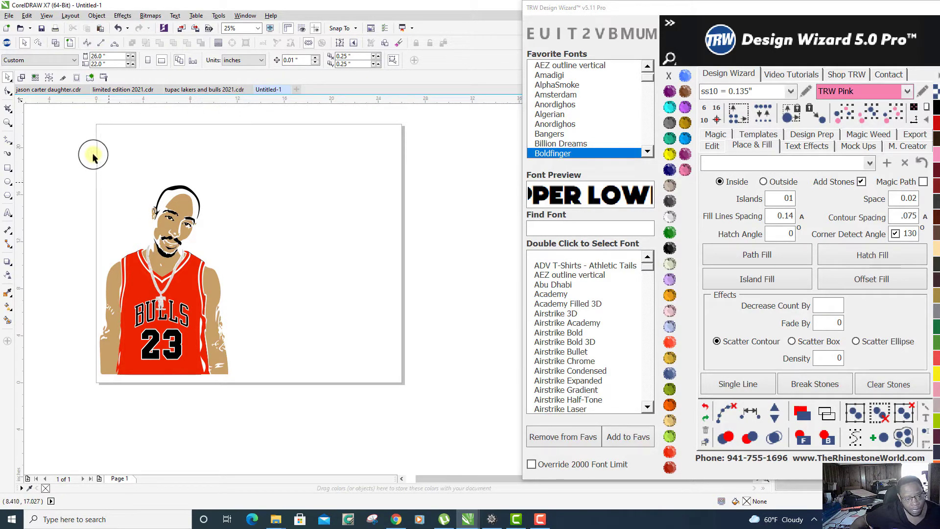
drag(57, 170, 295, 405)
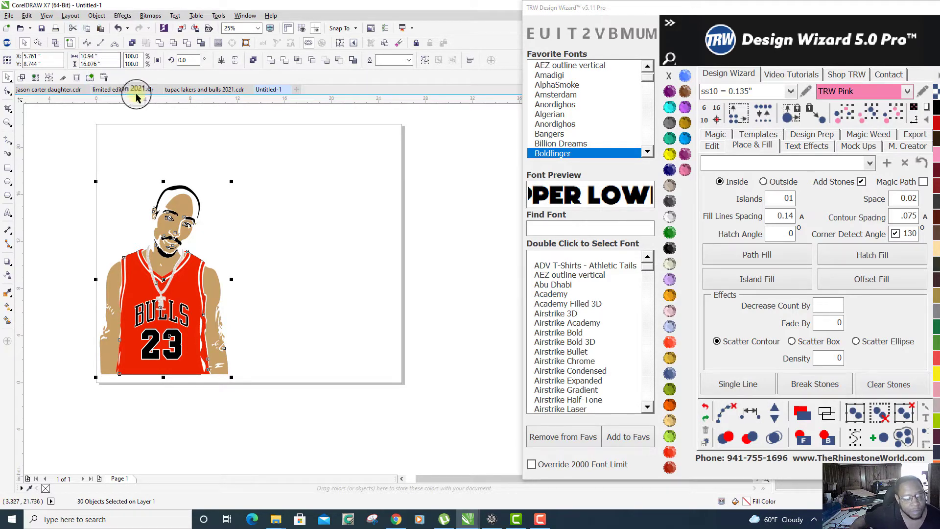
click(308, 260)
scroll(308, 260, down, 2)
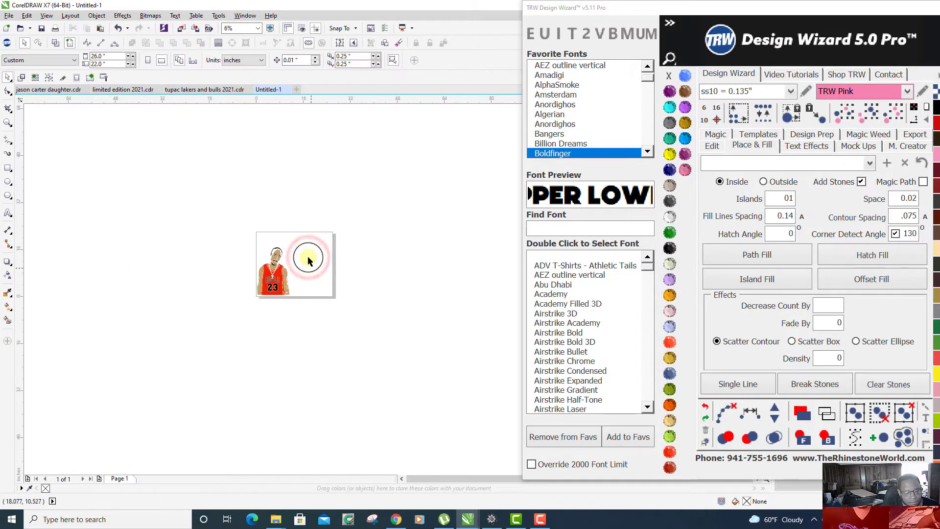
scroll(309, 259, up, 2)
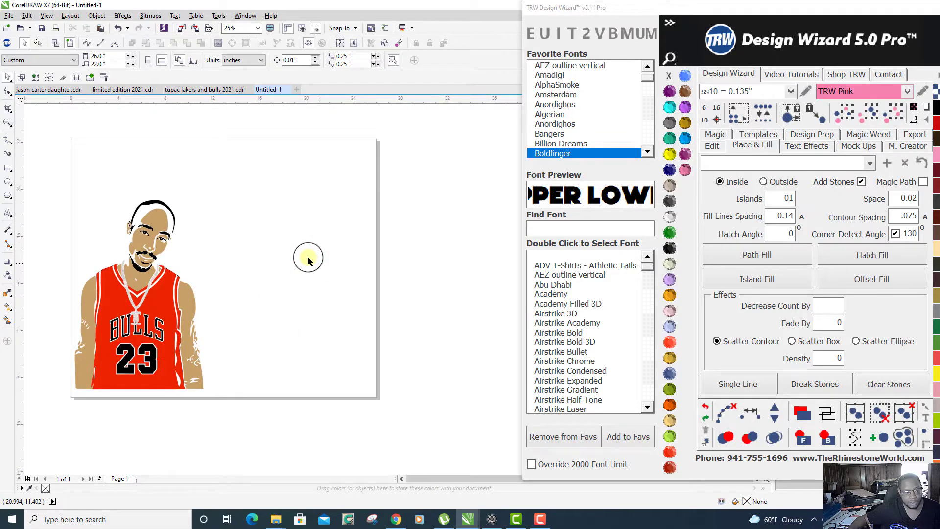
scroll(307, 260, down, 2)
drag(142, 212, 304, 364)
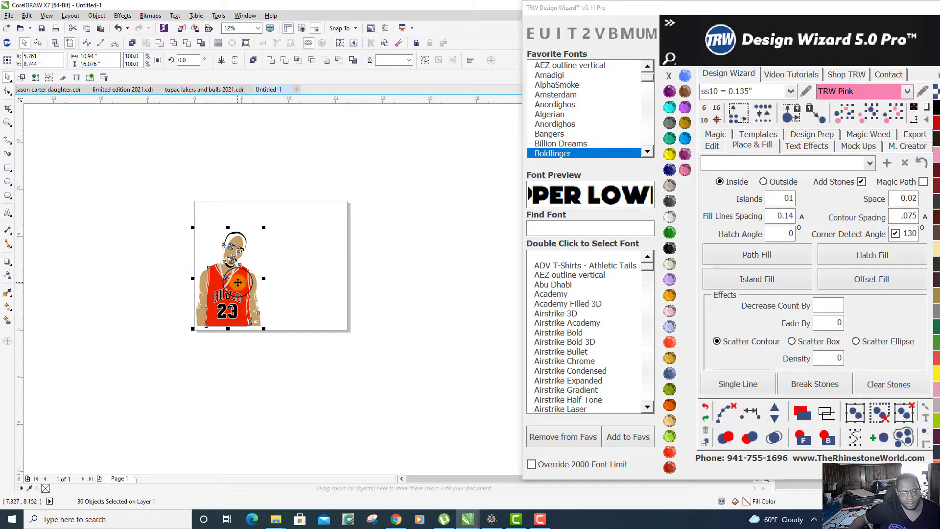
click(294, 267)
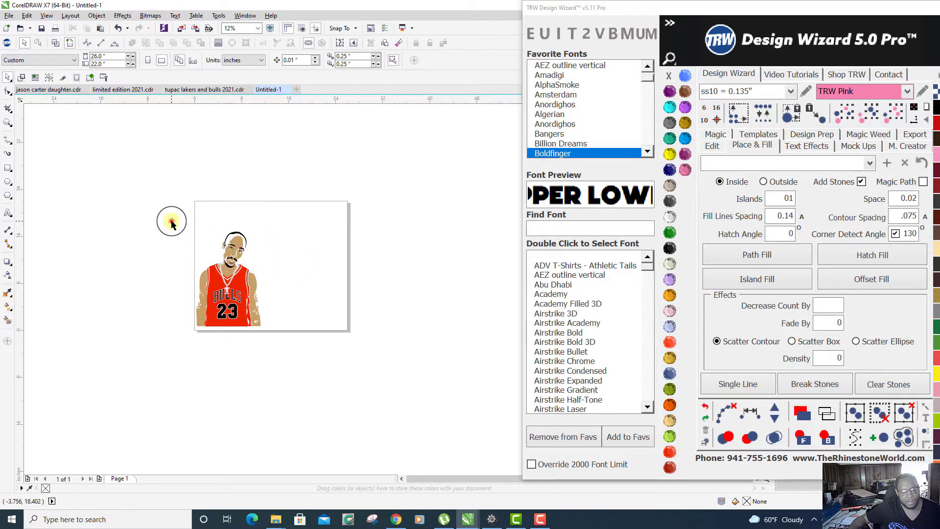
drag(172, 217, 290, 357)
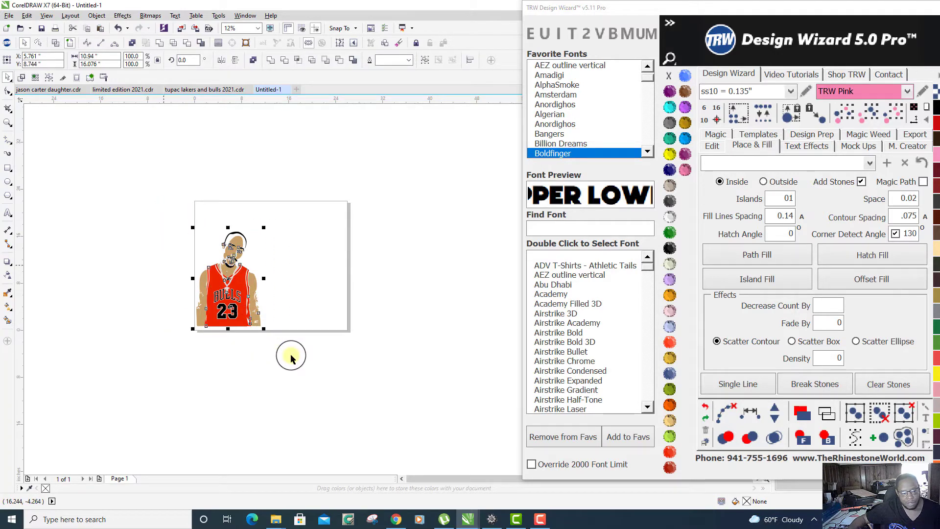
Step: Set the page size to 11.5 inches wide by 17 inches high
click(128, 183)
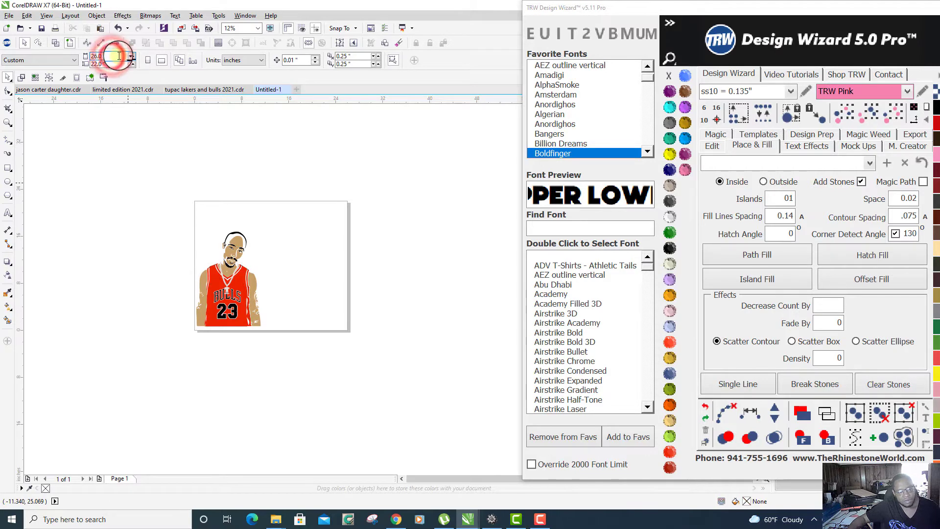
double_click(119, 56)
text(11.5)
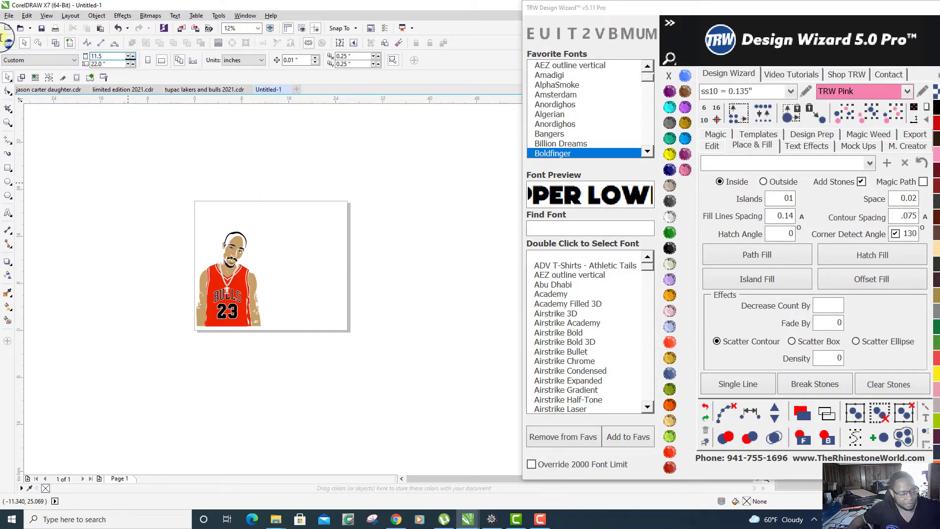
click(169, 202)
drag(169, 203, 295, 377)
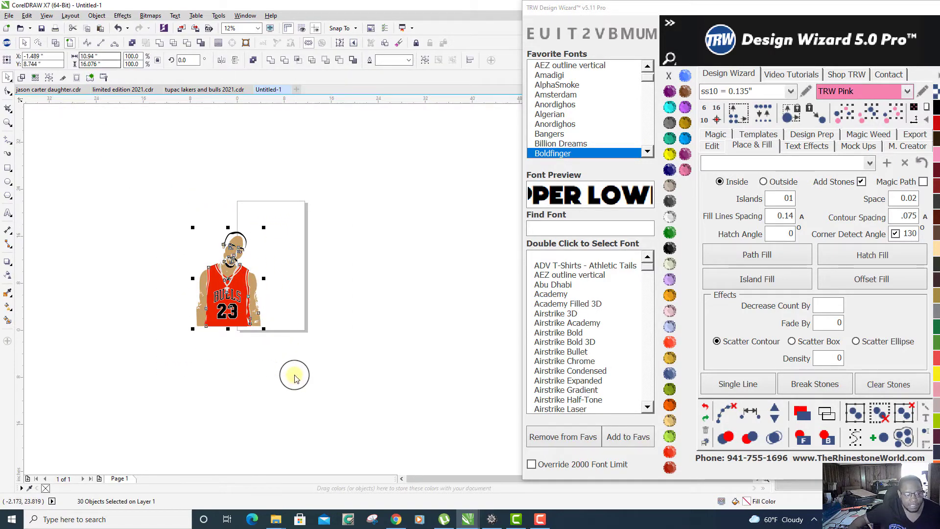
click(172, 178)
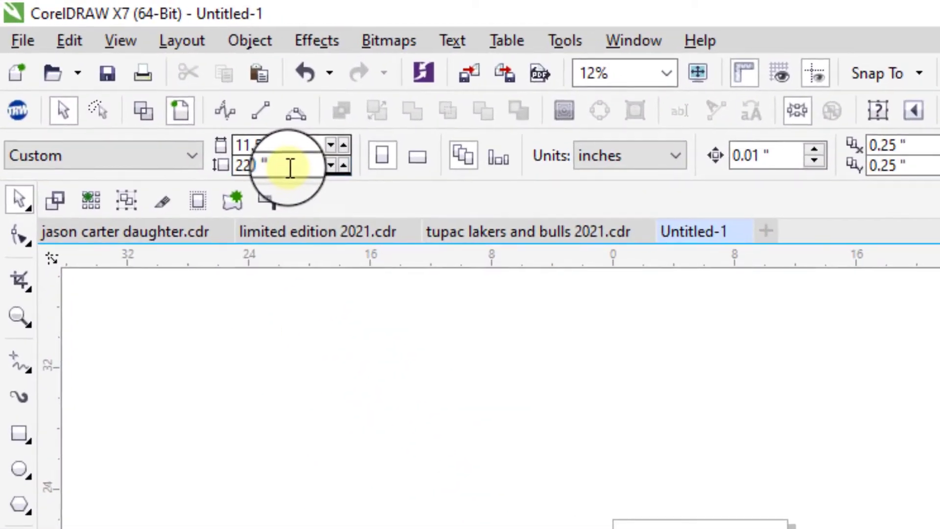
double_click(111, 64)
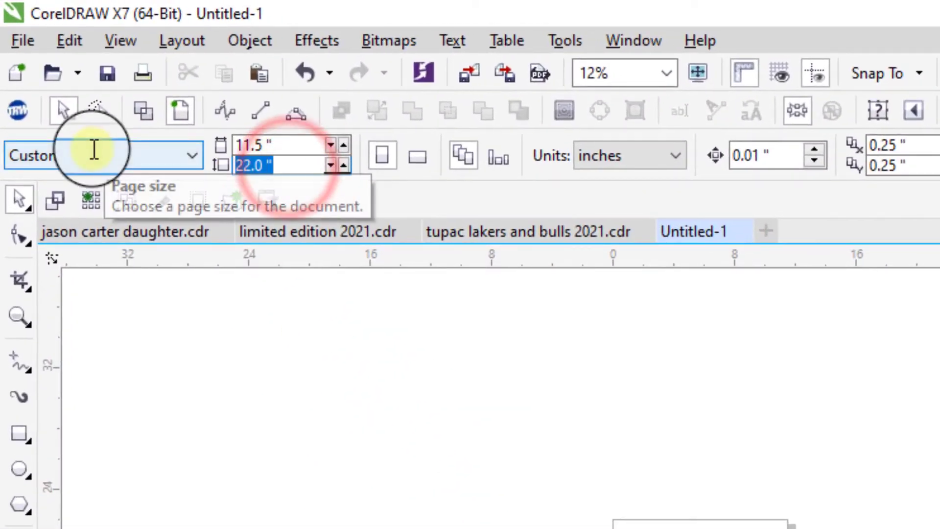
text(17)
key(Return)
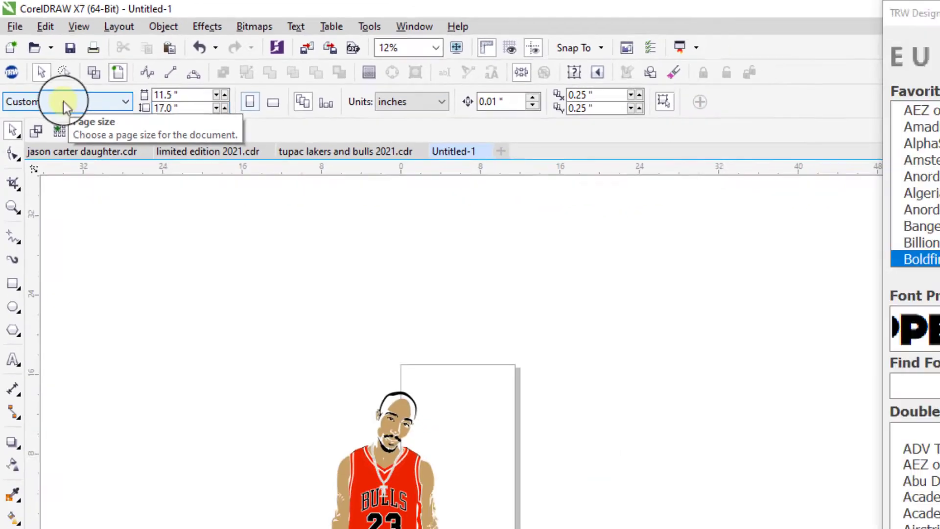
Step: Select the whole portrait and move it inside the resized page
drag(140, 211, 336, 361)
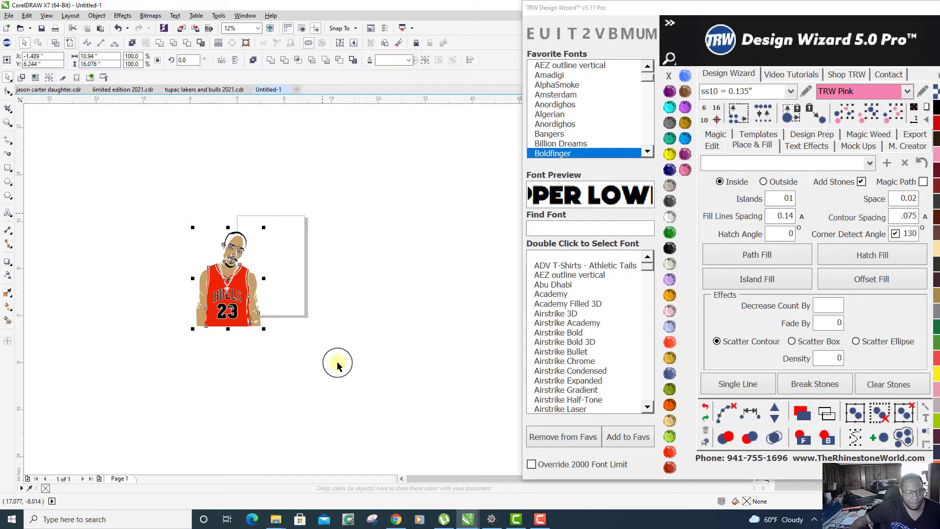
scroll(336, 361, up, 2)
scroll(294, 340, down, 2)
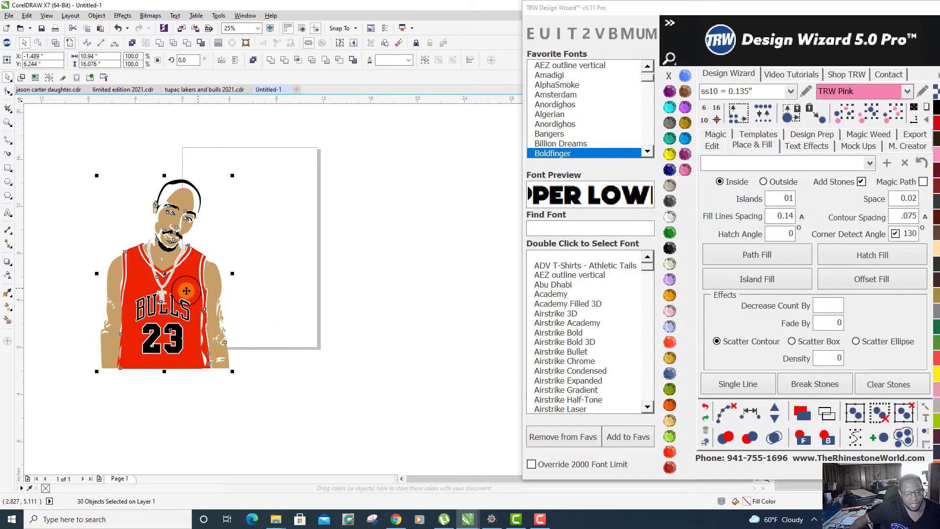
drag(191, 289, 267, 262)
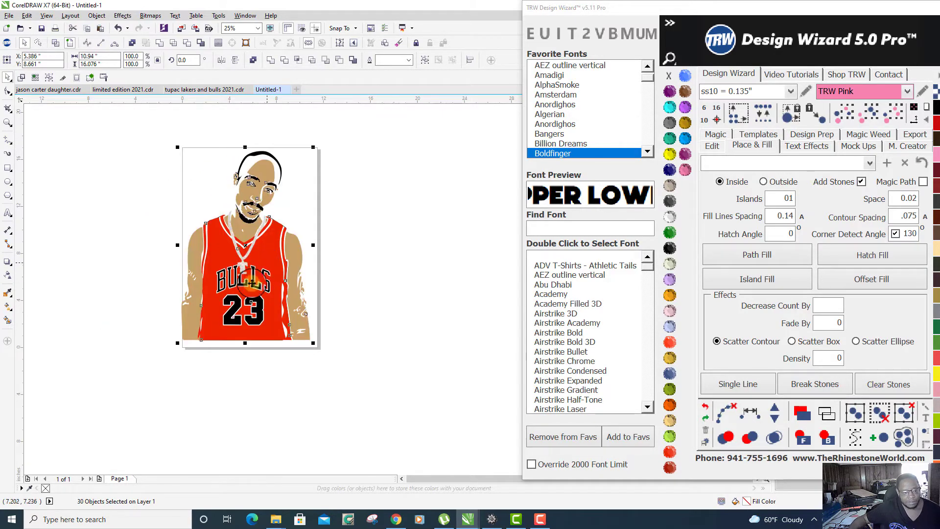
Step: Try to center the ungrouped portrait objects on the page, and undo the alignment
scroll(216, 319, up, 2)
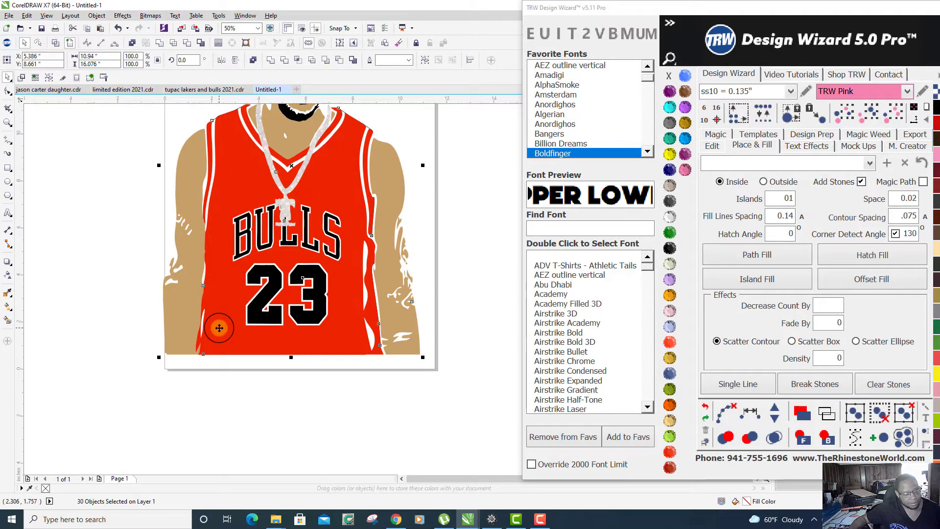
key(ctrl+z)
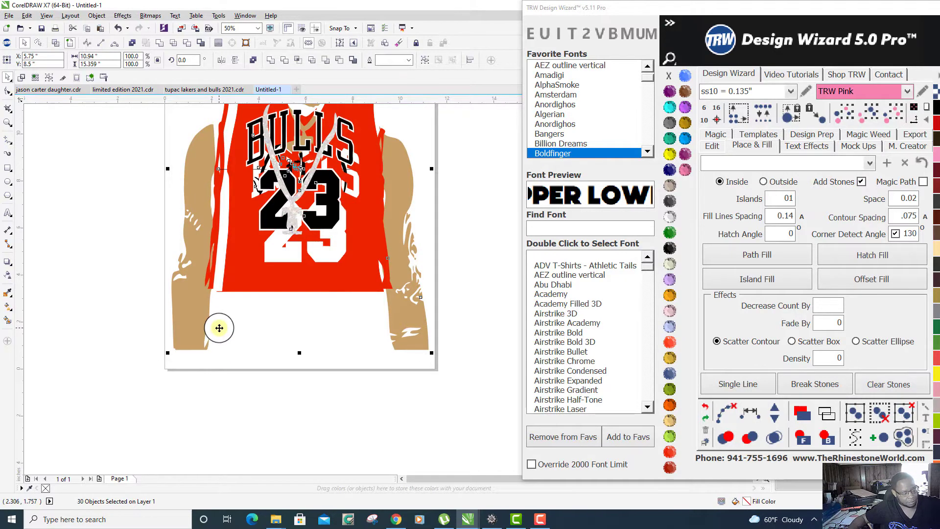
key(ctrl+z)
scroll(219, 327, down, 1)
Step: Group all the portrait objects and center the group on the page
click(143, 142)
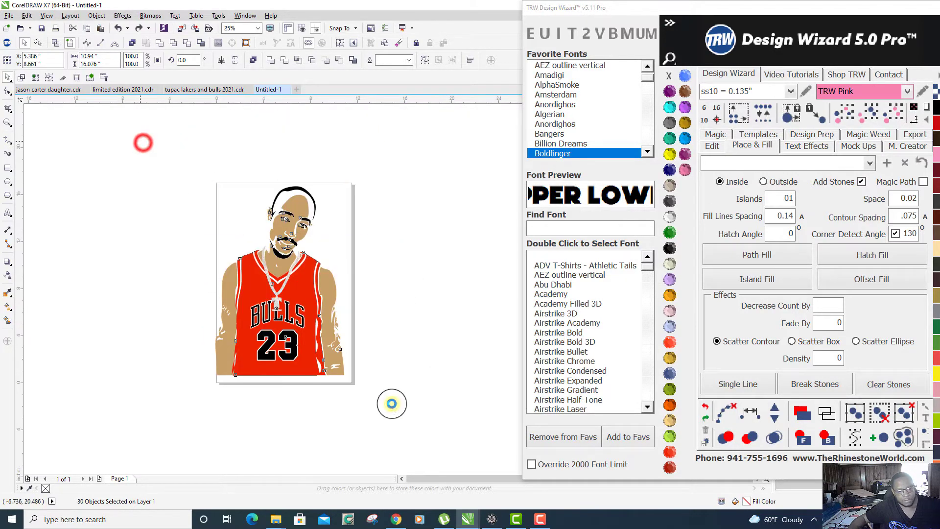
right_click(296, 265)
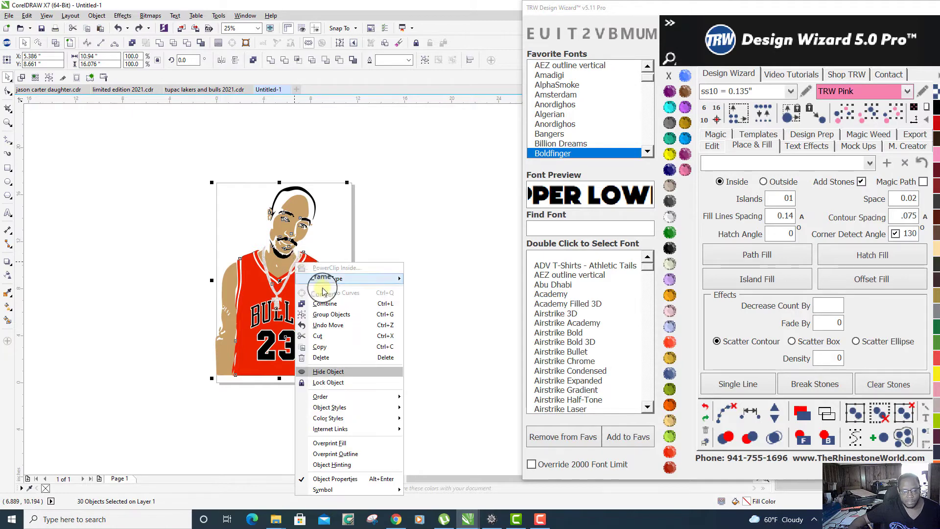
click(350, 315)
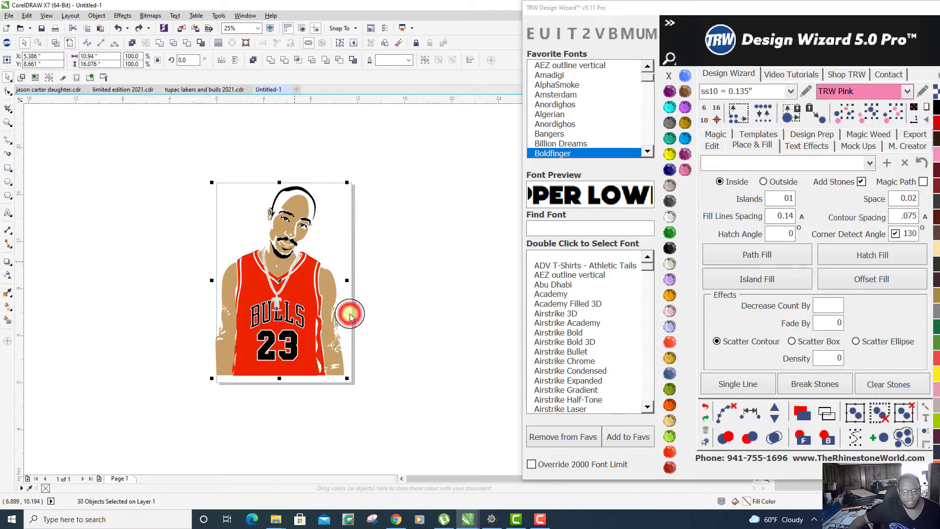
click(441, 277)
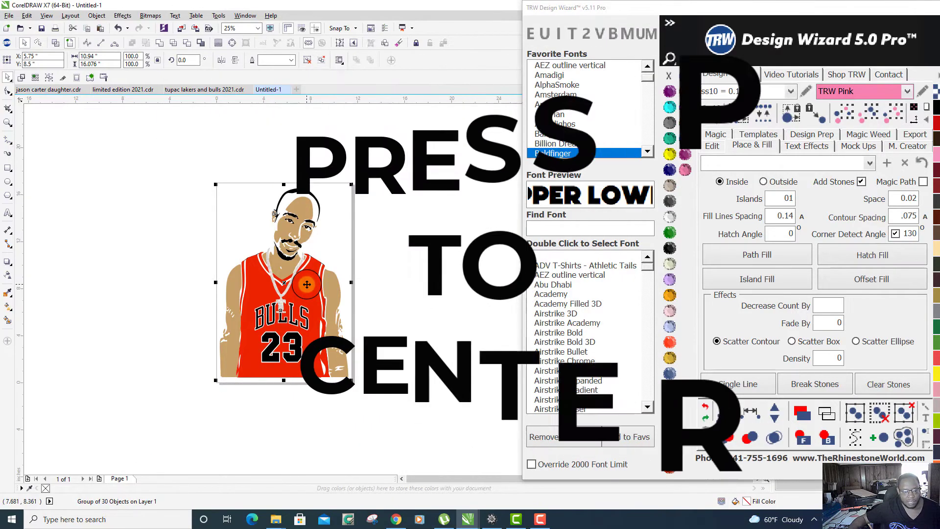
Step: Ungroup all objects of the centered portrait and clear the selection
right_click(307, 285)
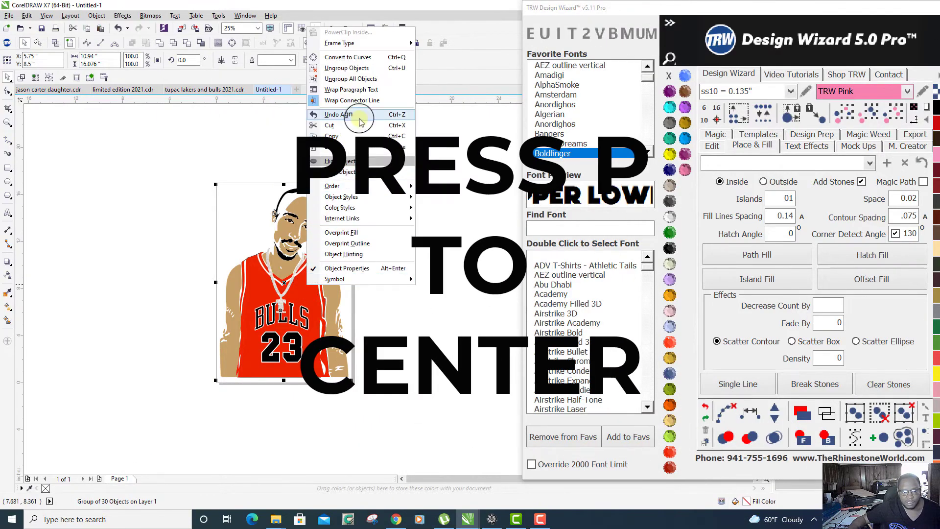
click(373, 81)
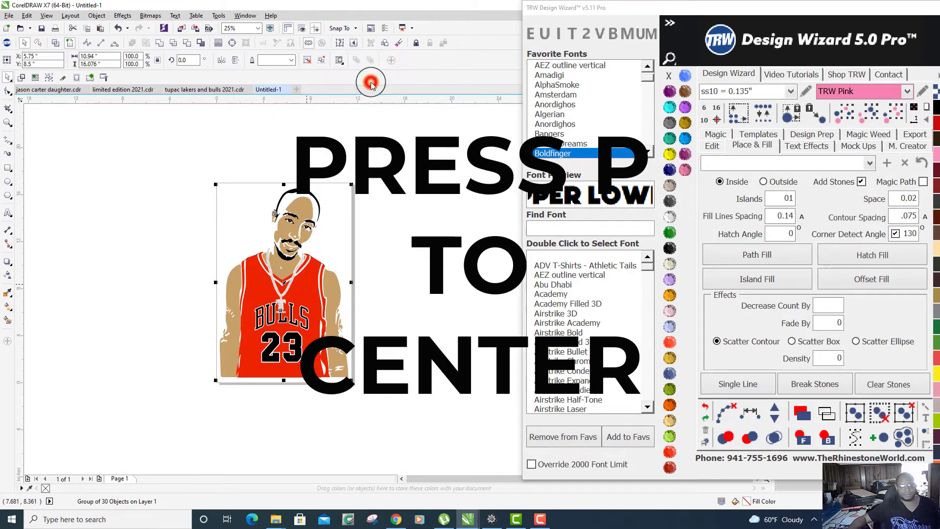
click(420, 234)
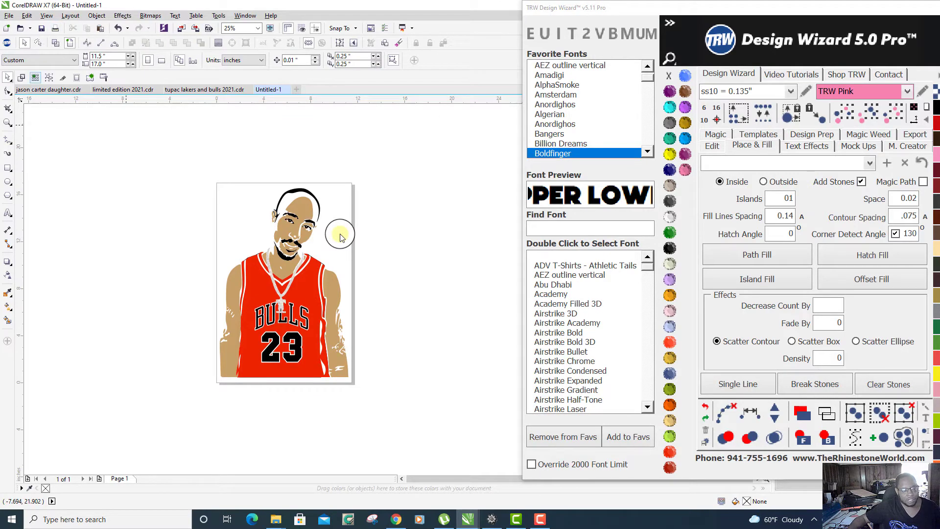
Step: Open the print settings for the portrait document
click(7, 16)
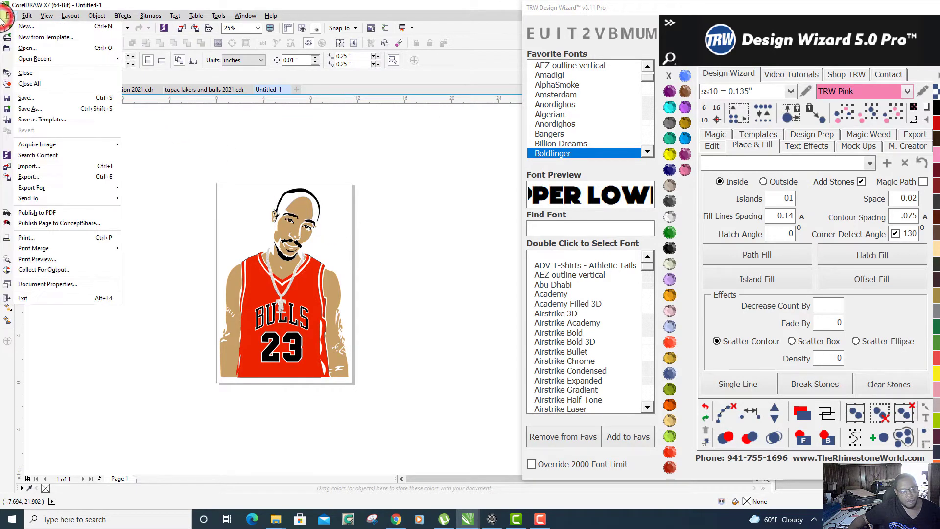
click(69, 237)
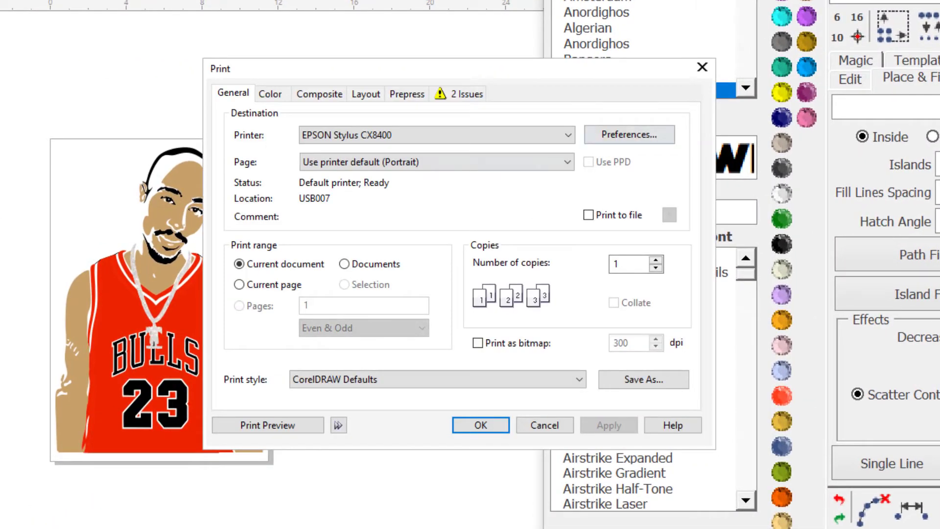
click(627, 134)
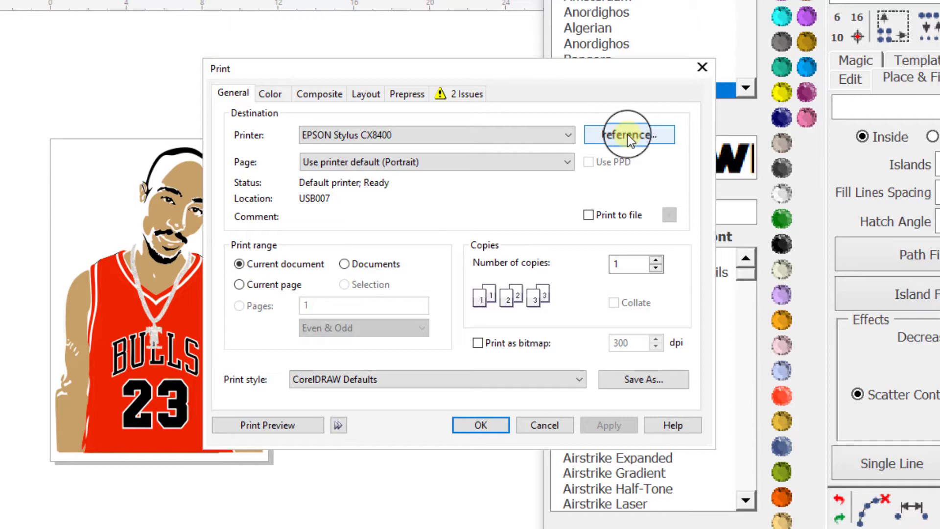
click(628, 134)
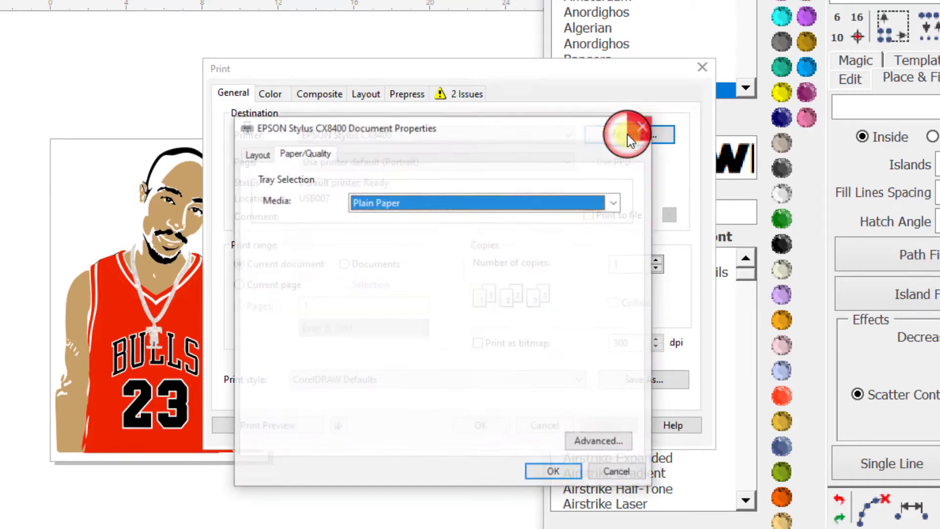
click(618, 471)
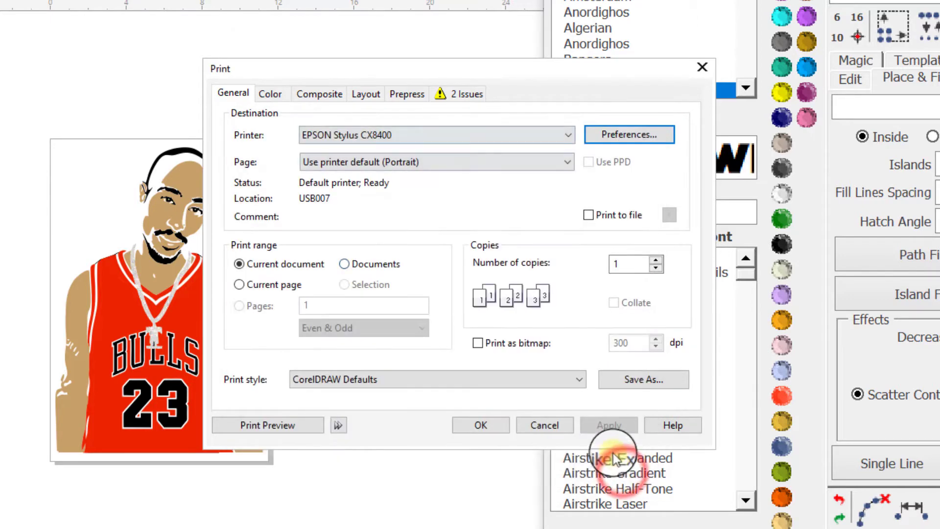
Step: Choose EPSON WF-7620 Series as the printer and open its preferences
click(522, 134)
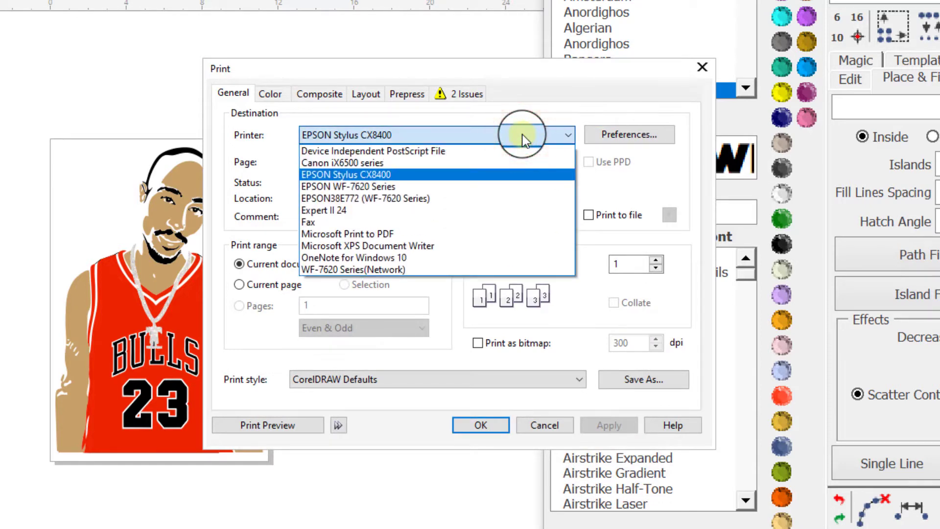
click(383, 187)
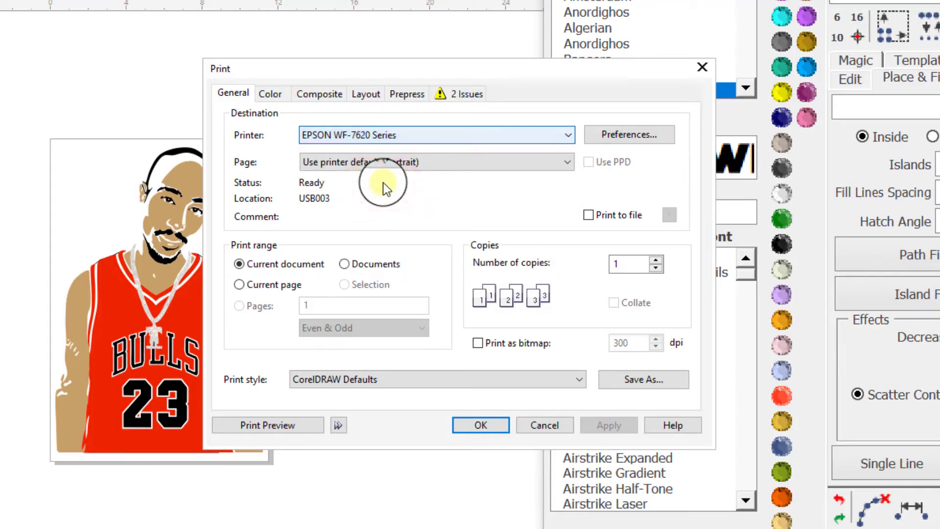
click(611, 134)
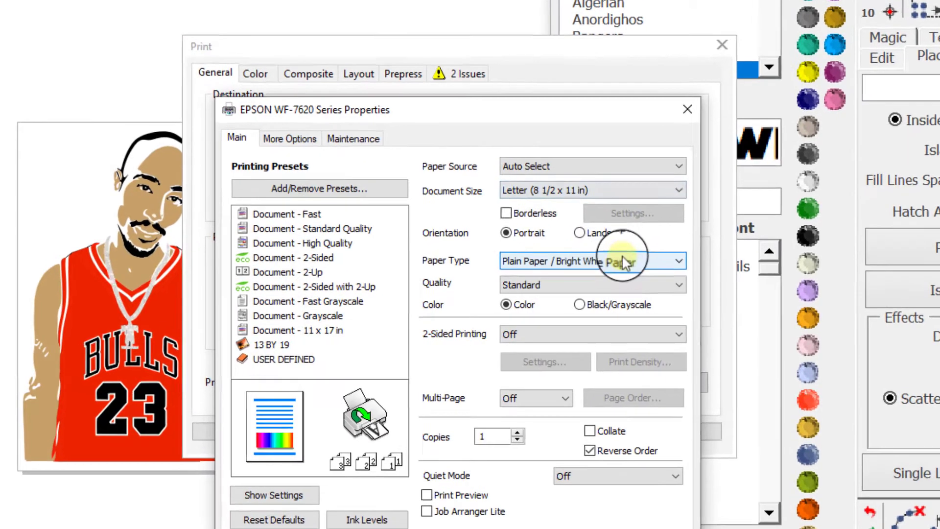
Step: Set the paper type to Premium Presentation Paper Matte and the print quality to High
click(610, 267)
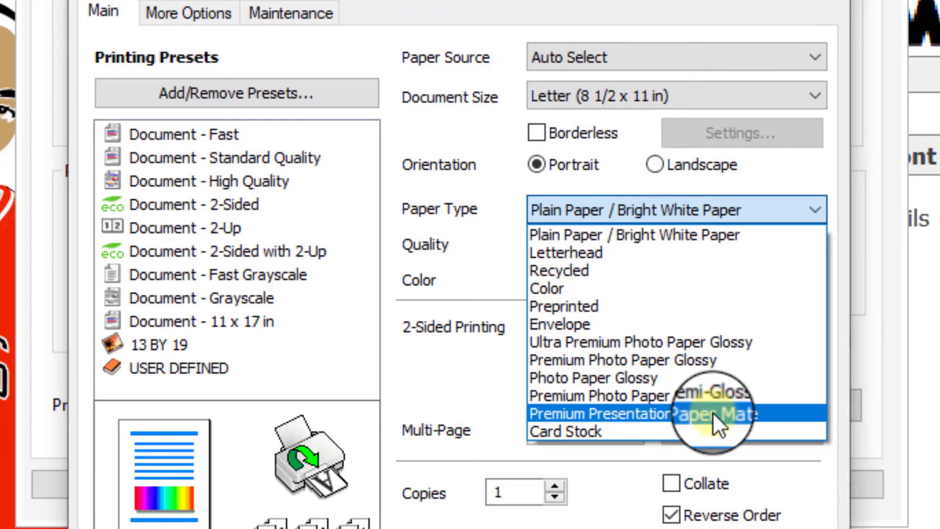
click(712, 412)
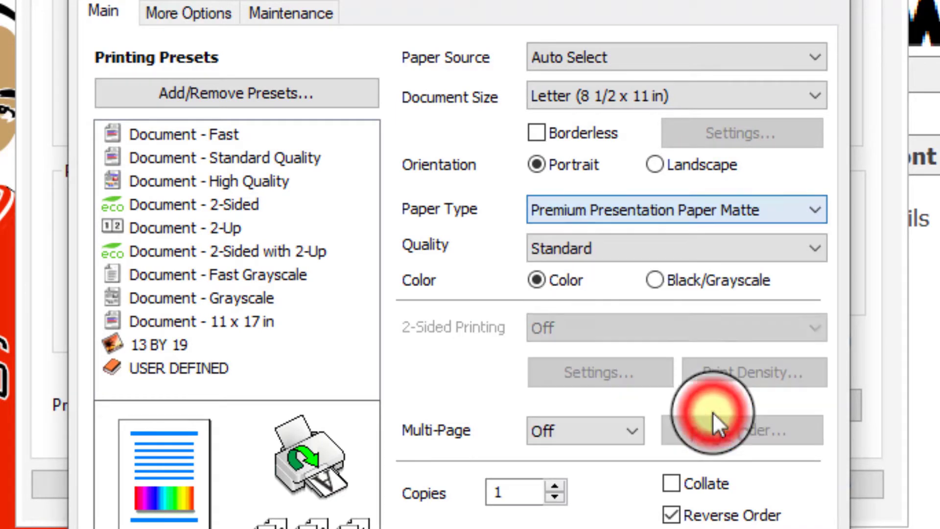
click(642, 248)
click(622, 287)
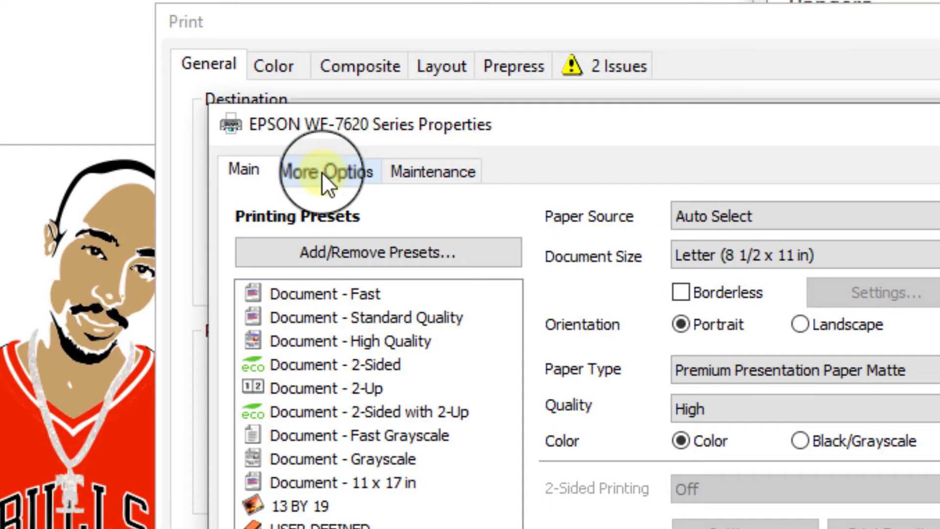
Step: Switch the printer's color correction to Custom, using Color Controls with the Adobe RGB color mode
click(322, 172)
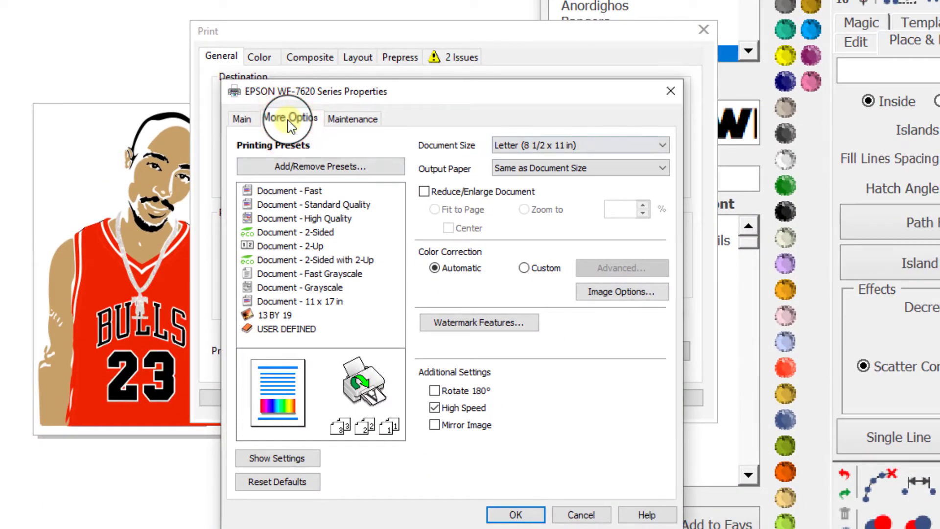
click(523, 268)
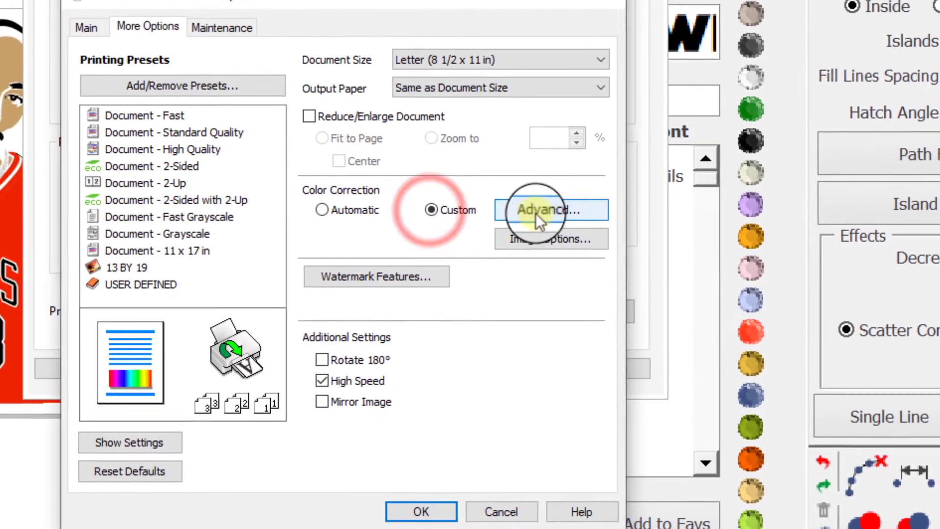
click(617, 271)
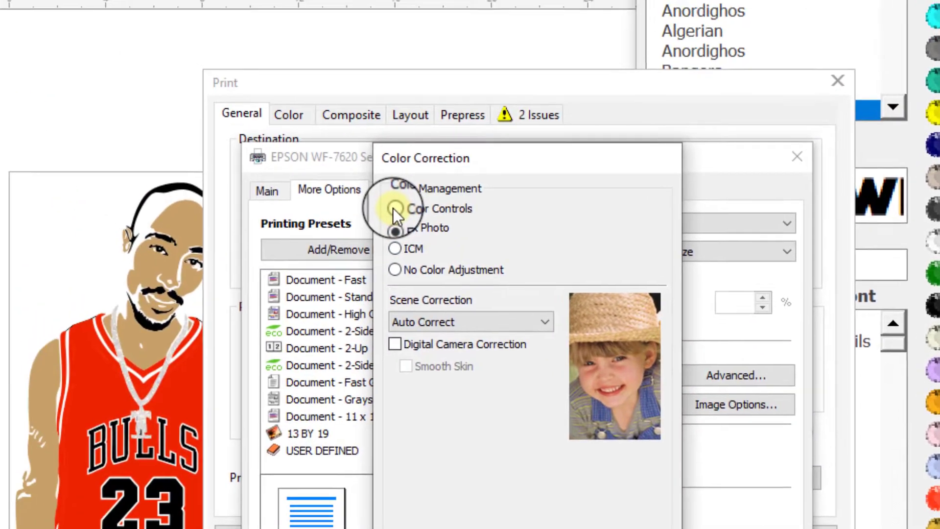
click(242, 72)
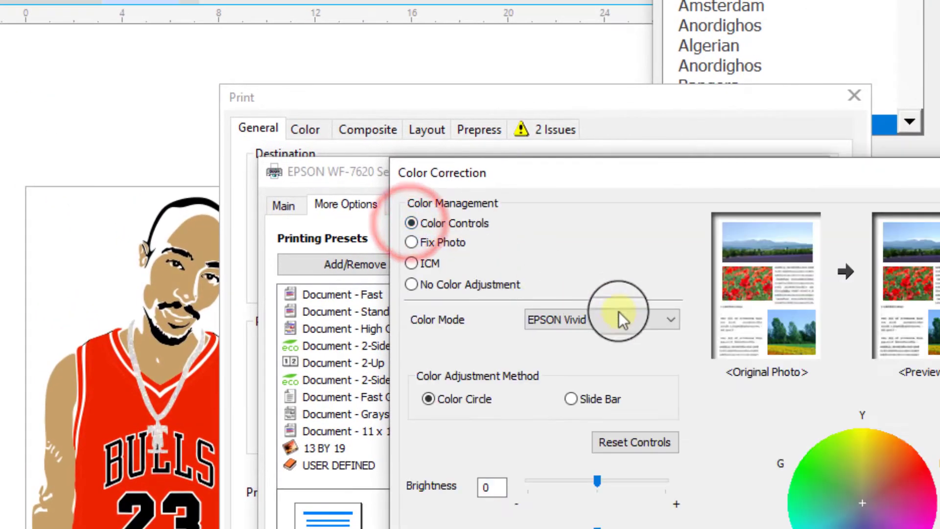
click(648, 324)
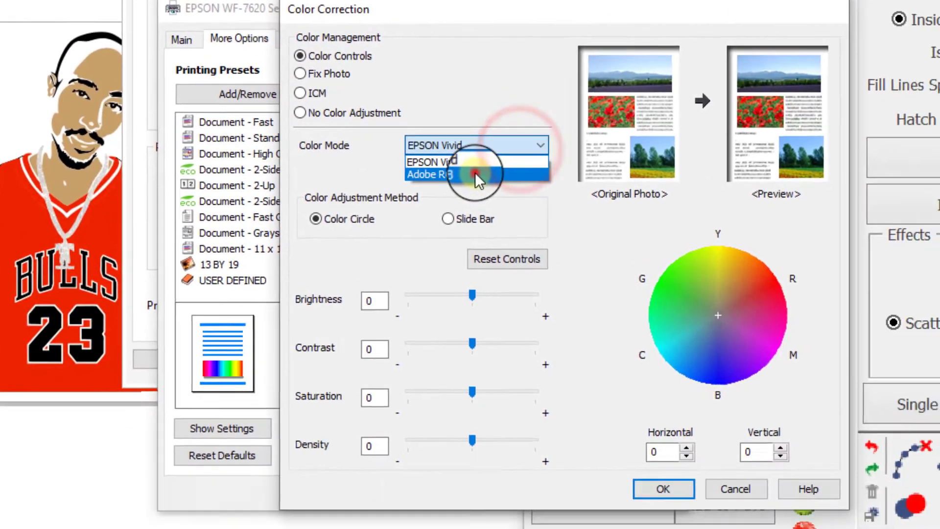
click(601, 333)
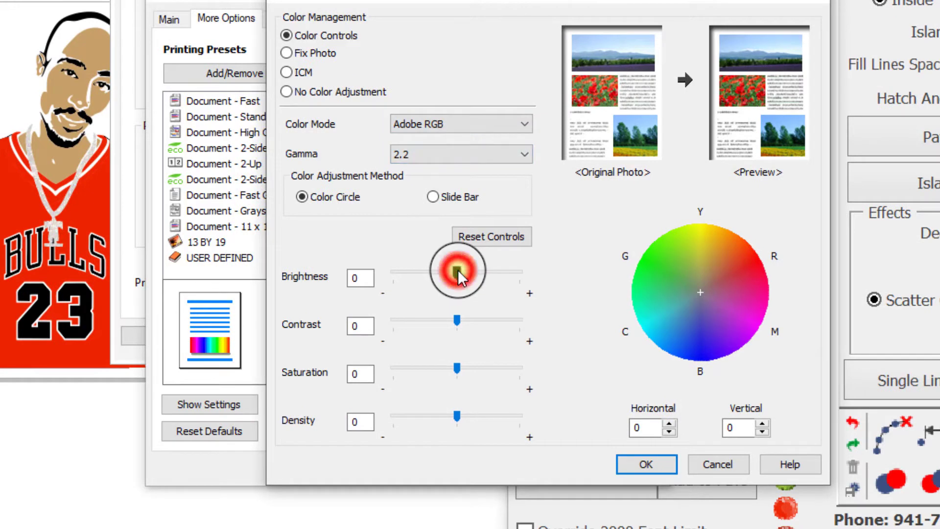
Step: Raise brightness, contrast and saturation to 3 each and accept the color correction
drag(458, 269, 458, 271)
key(Right)
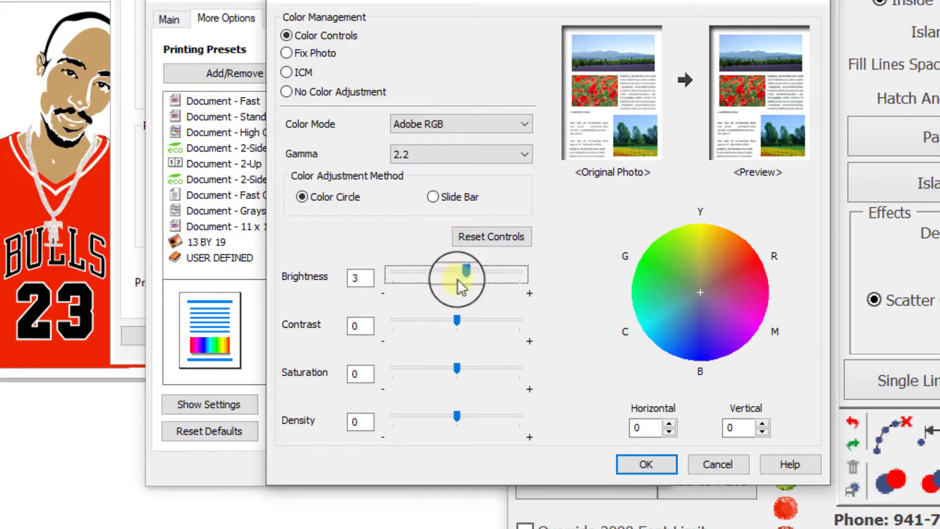
click(456, 318)
key(Right)
key(Right)
key(Right)
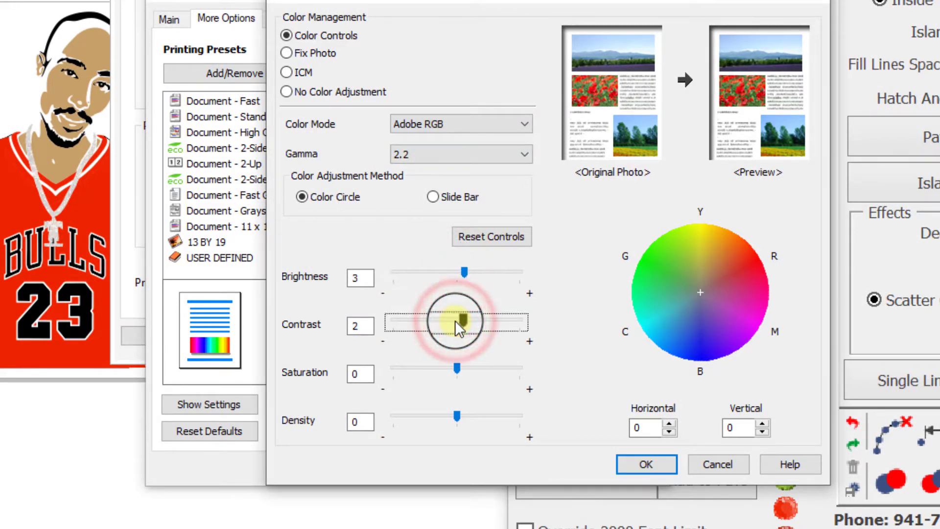
click(460, 365)
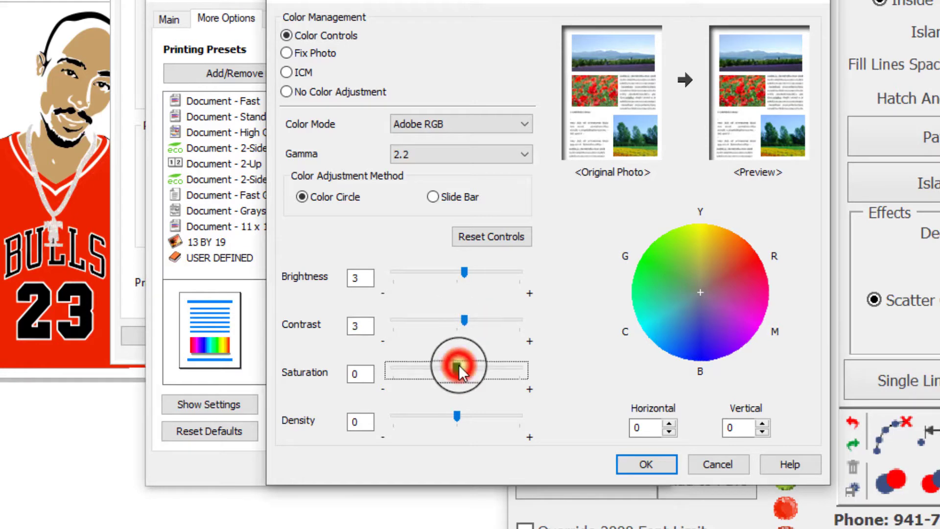
key(Right)
key(Right)
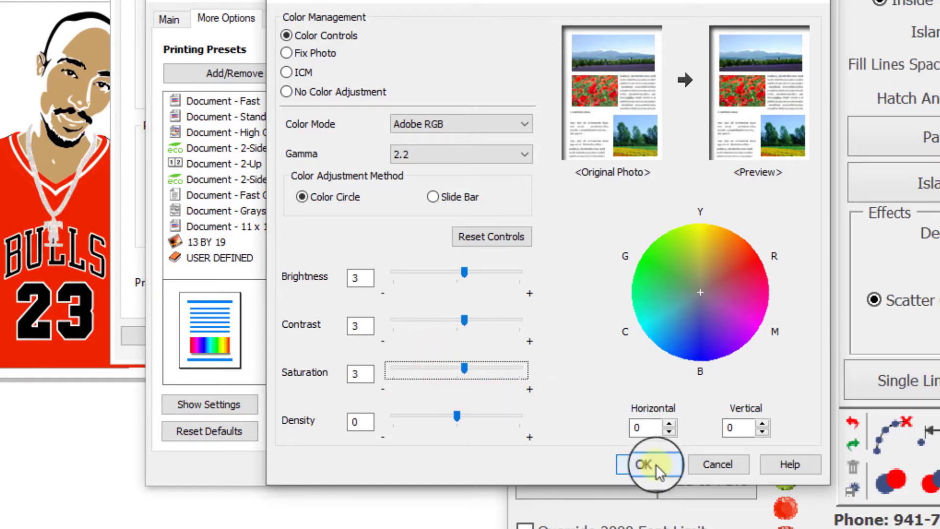
click(658, 466)
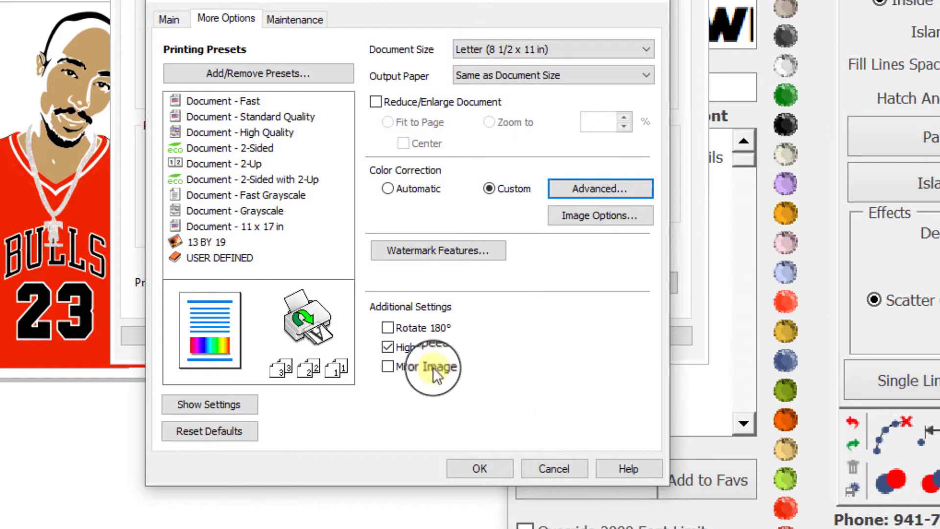
Step: Disable High Speed, enable Mirror Image, and apply the printer preferences to the print job
click(383, 345)
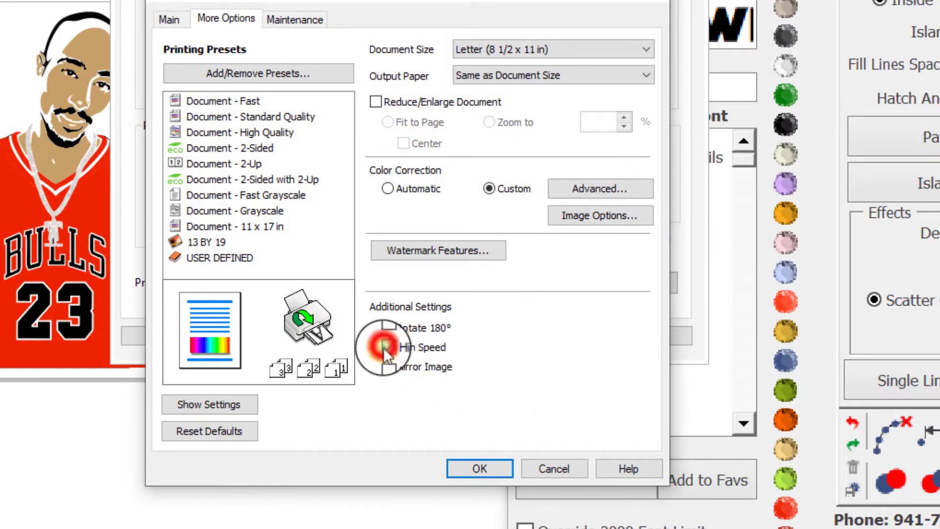
click(387, 367)
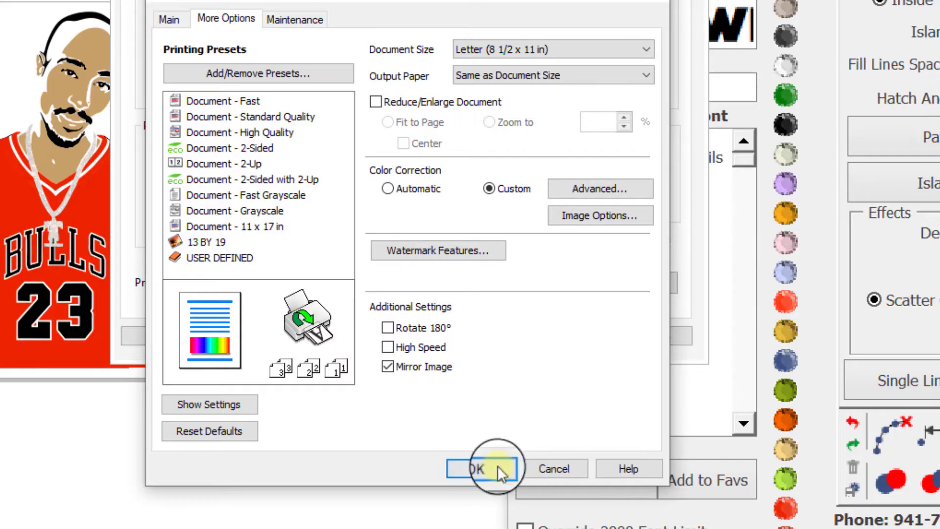
click(480, 468)
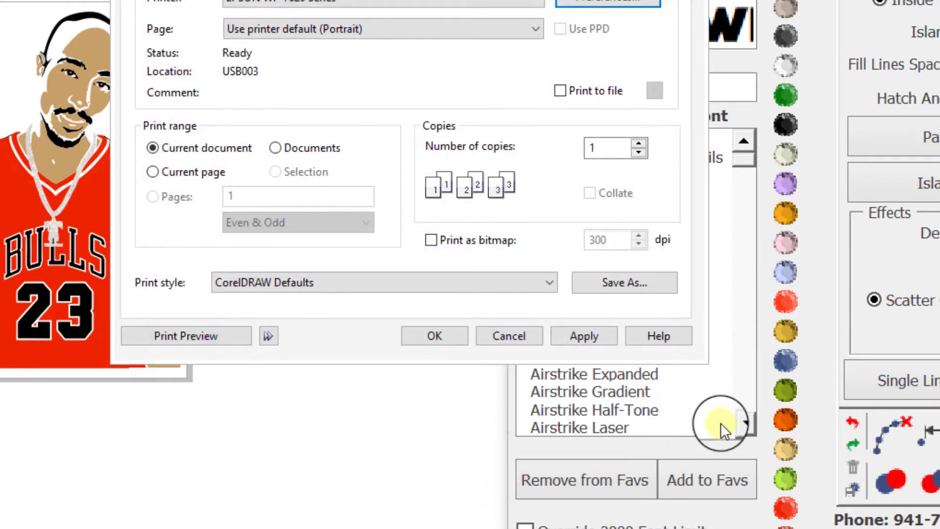
click(602, 331)
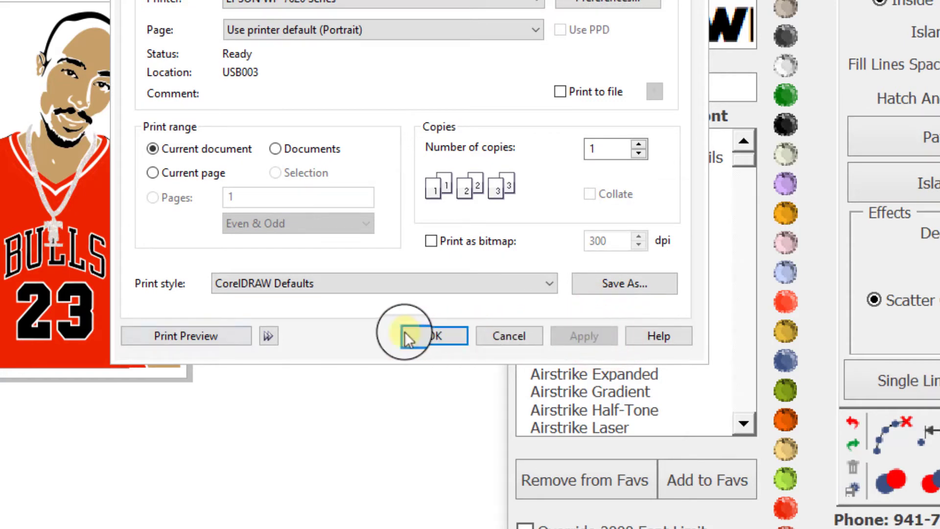
Step: Preview the print with the Design Wizard window out of the way, and close the preview
click(147, 335)
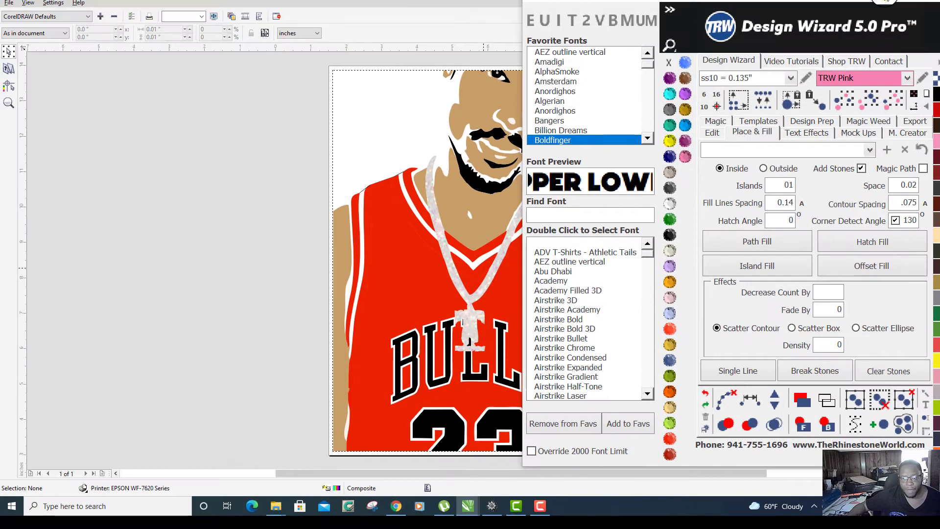
drag(886, 1, 622, 101)
click(694, 107)
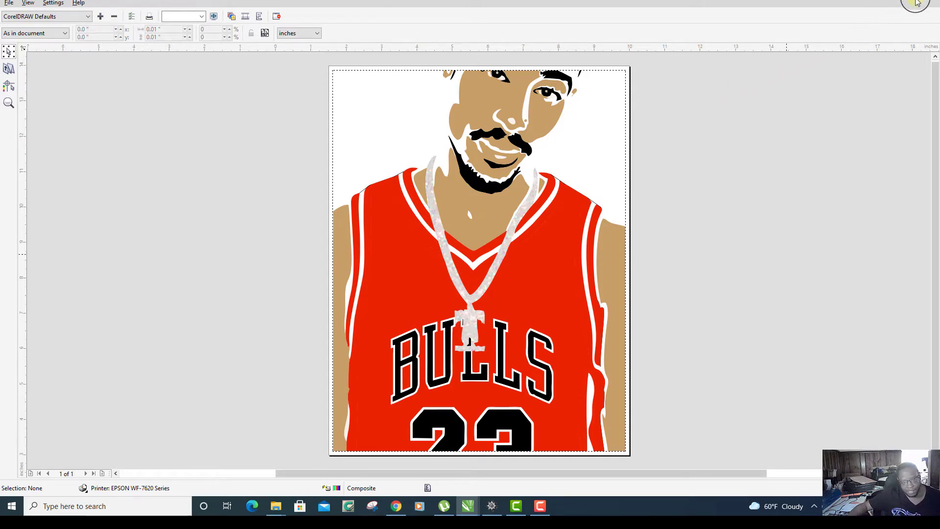
click(933, 2)
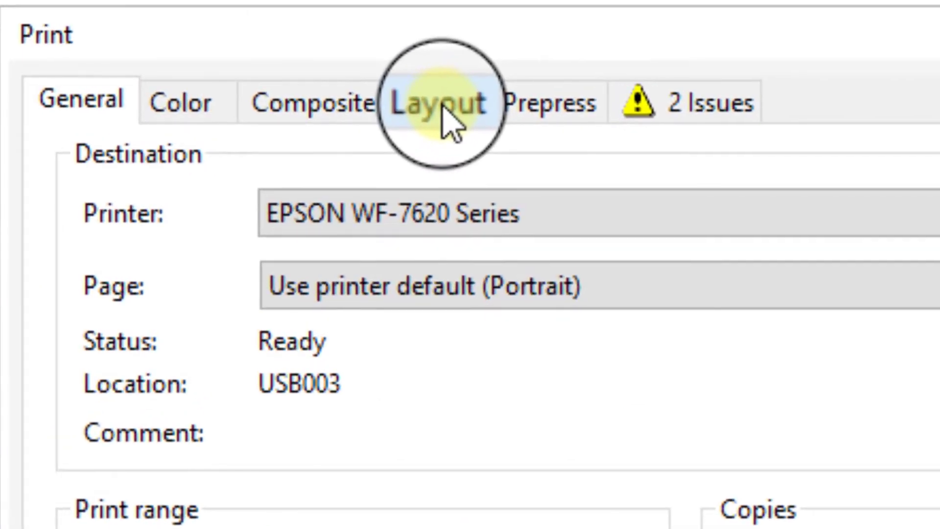
Step: Enable tiled page printing in the print layout with a 0.5 inch tile overlap and apply it
click(369, 67)
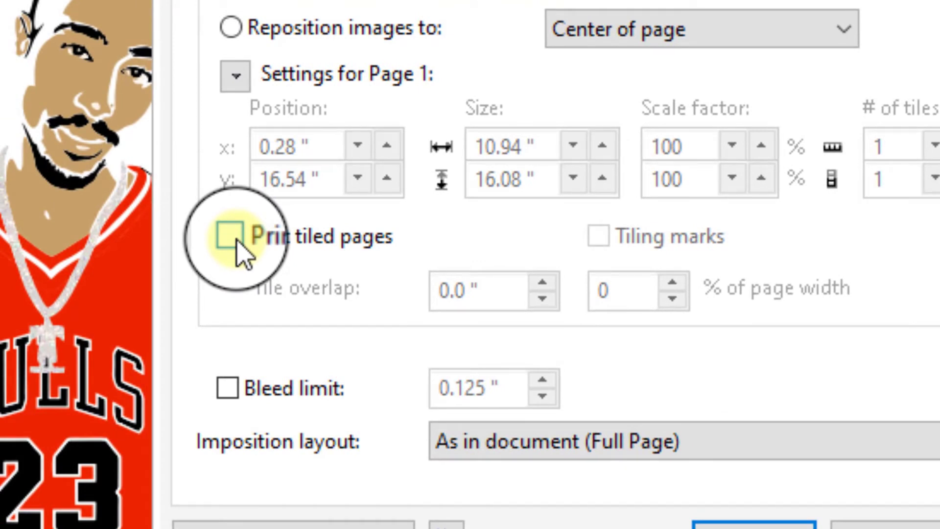
click(238, 247)
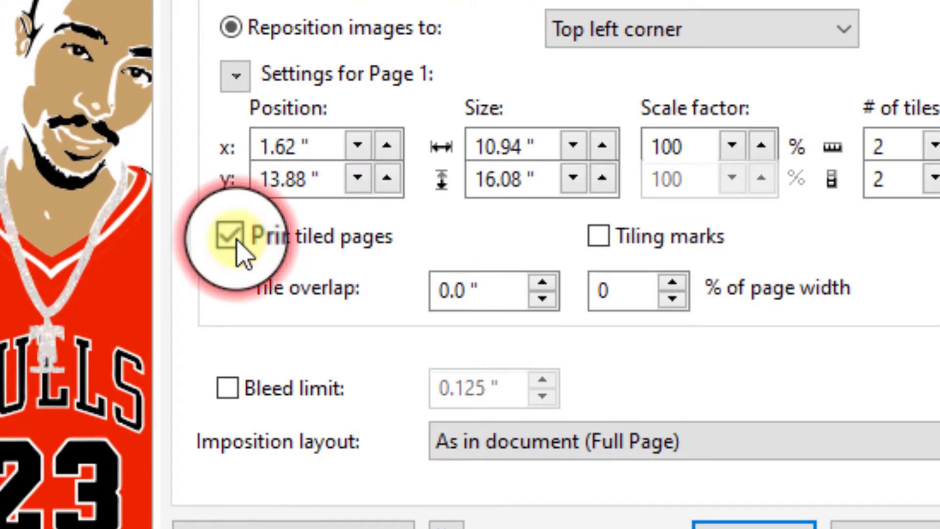
click(504, 281)
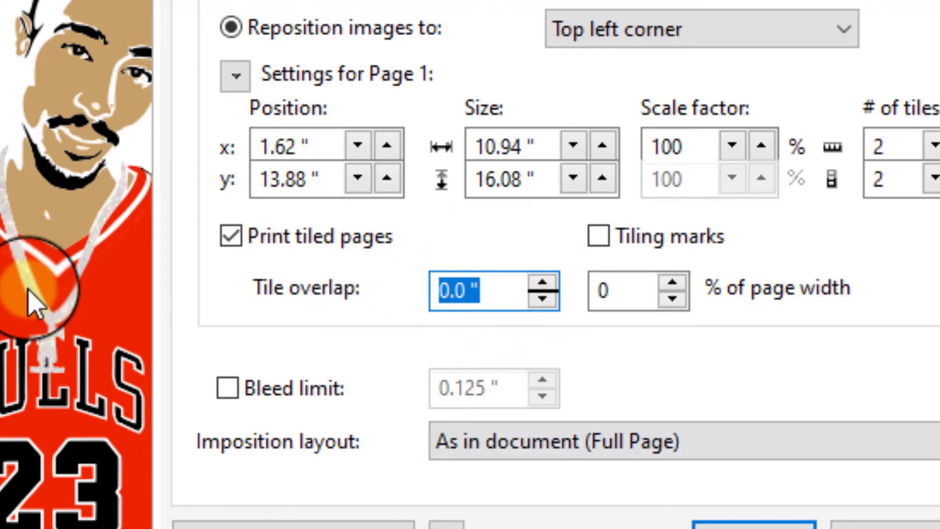
text(.50)
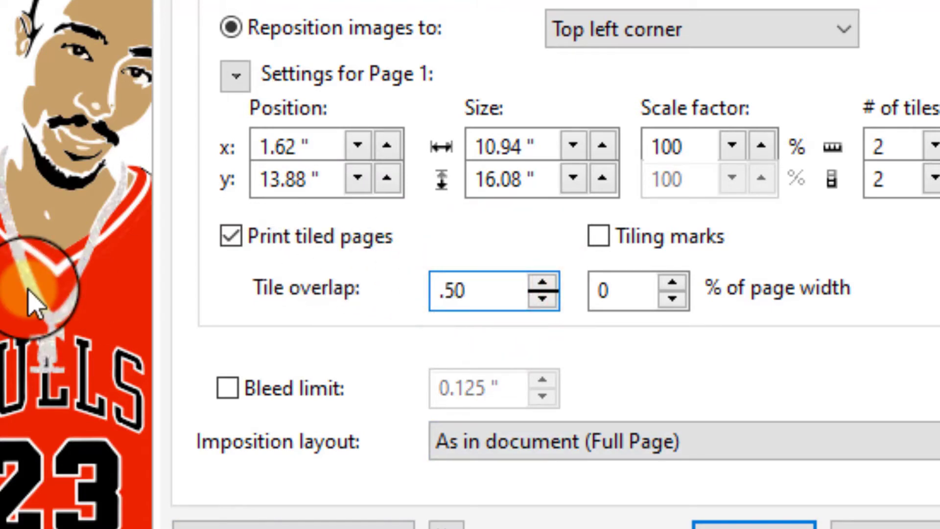
key(Tab)
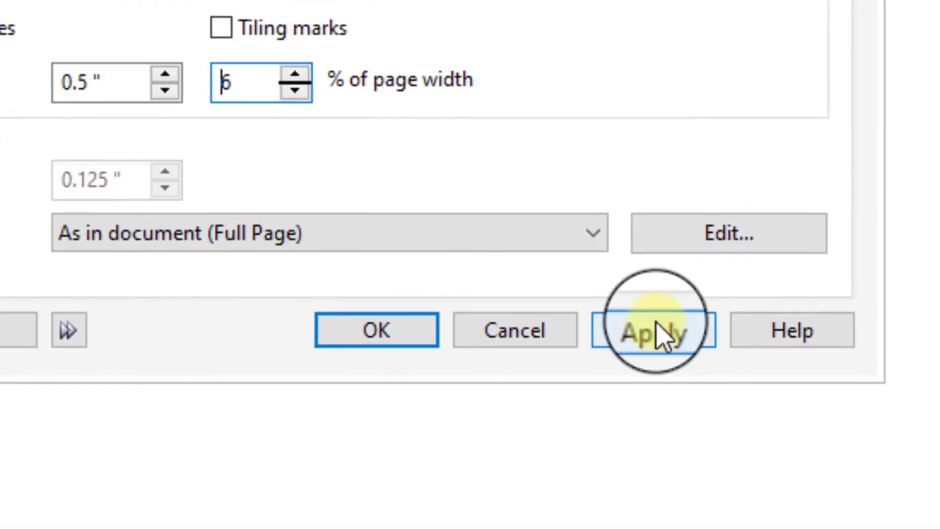
click(826, 426)
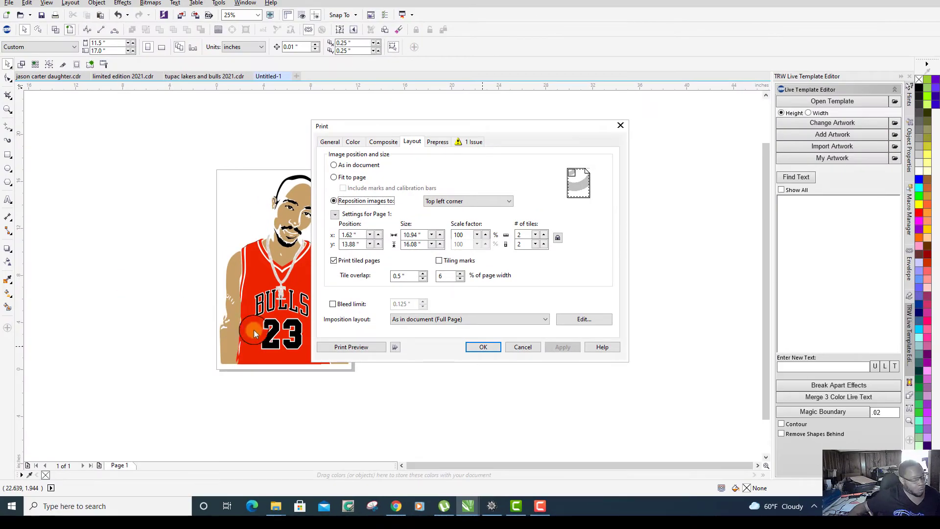
Step: Preview the tiled print of the portrait-oriented page, close the preview, and cancel the print dialog
click(358, 347)
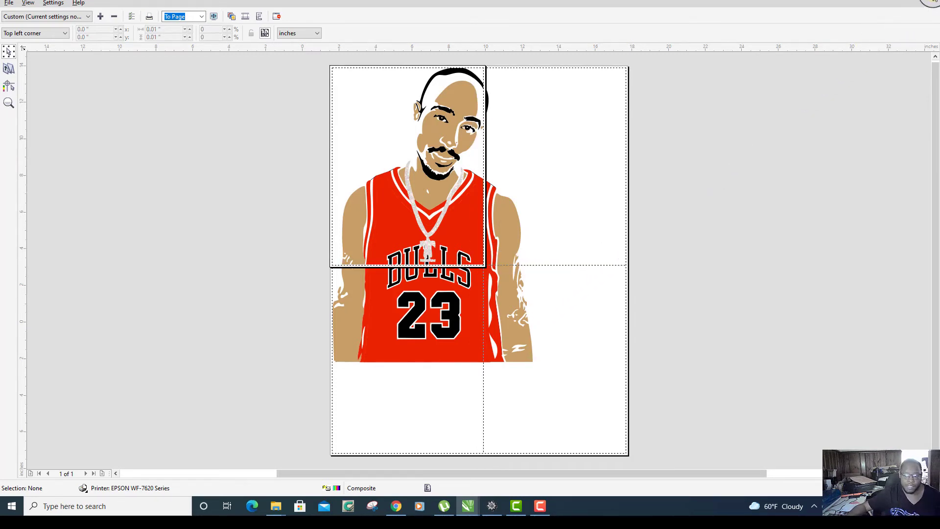
click(932, 2)
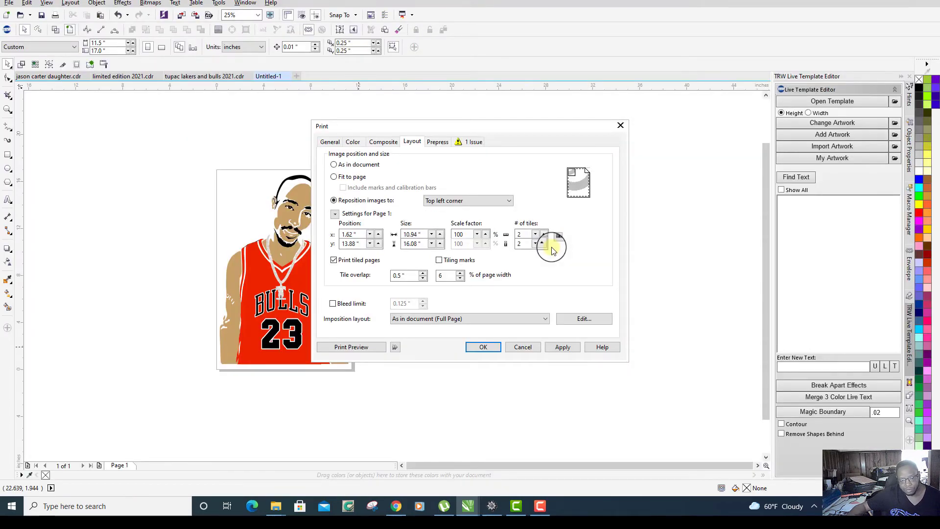
click(531, 348)
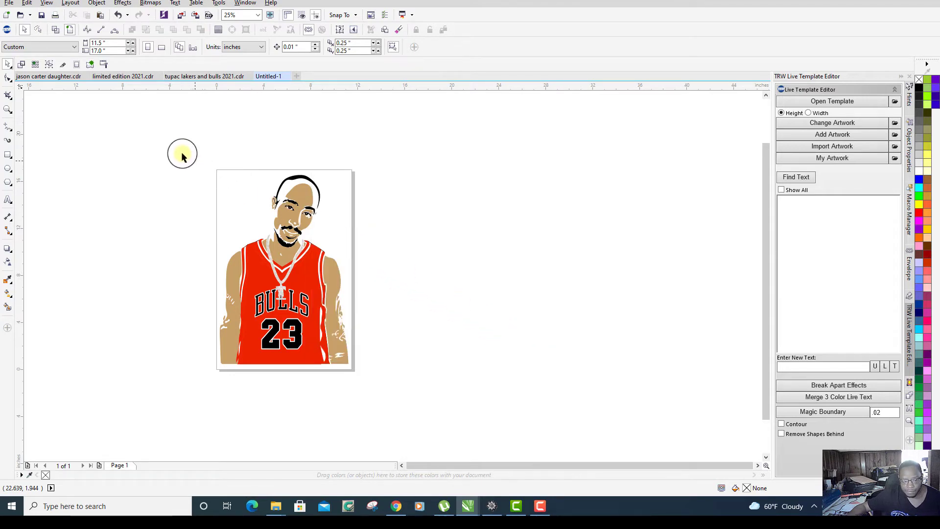
Step: Select all objects of the Bulls jersey portrait and rotate them 90 degrees
drag(181, 153, 390, 408)
click(194, 47)
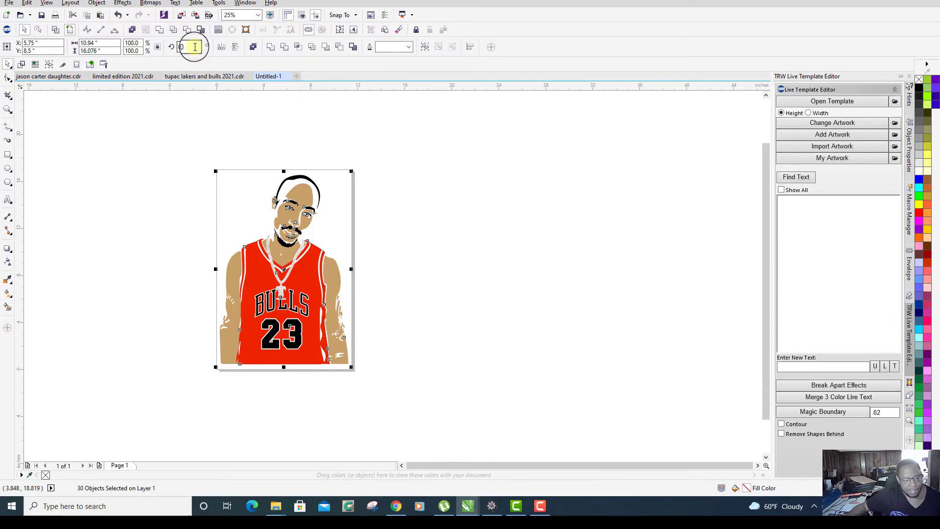
click(194, 48)
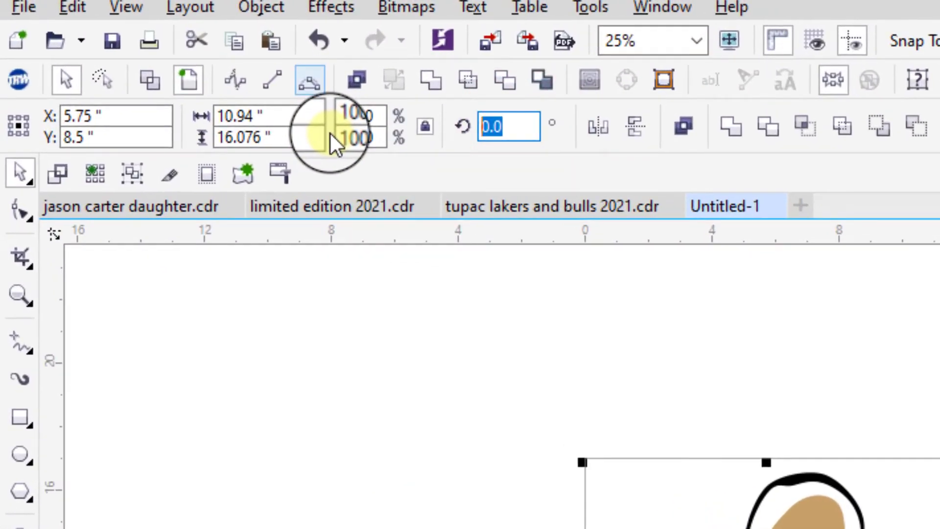
text(90)
key(Return)
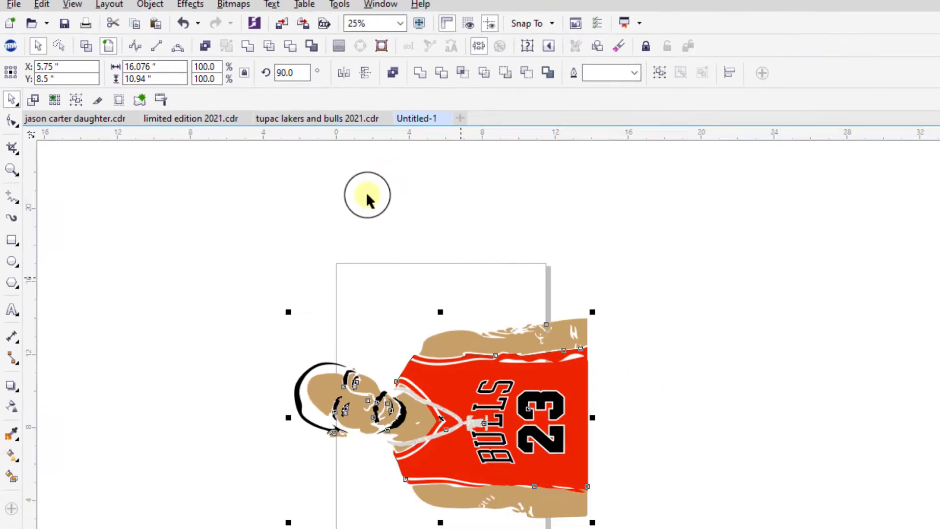
Step: Deselect the artwork and set the page size to 17 inches wide by 11.5 inches high
click(486, 274)
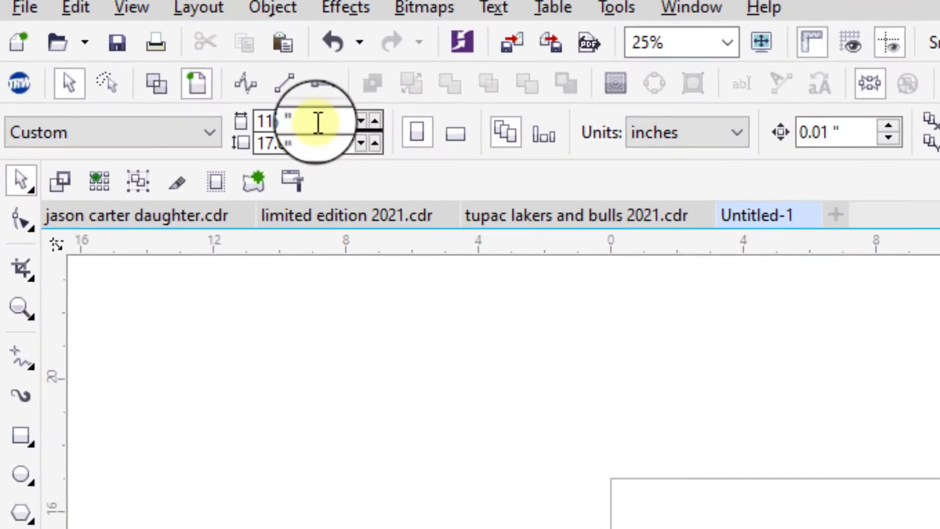
click(113, 43)
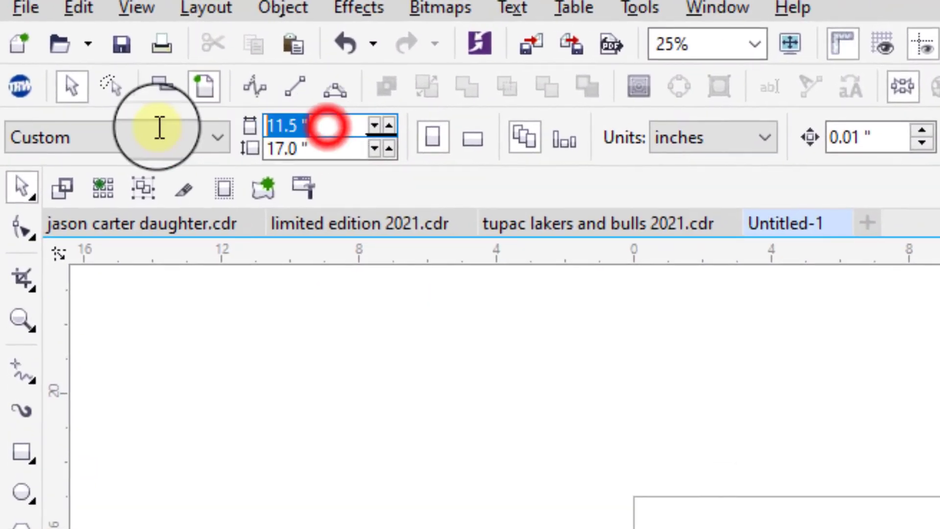
text(17)
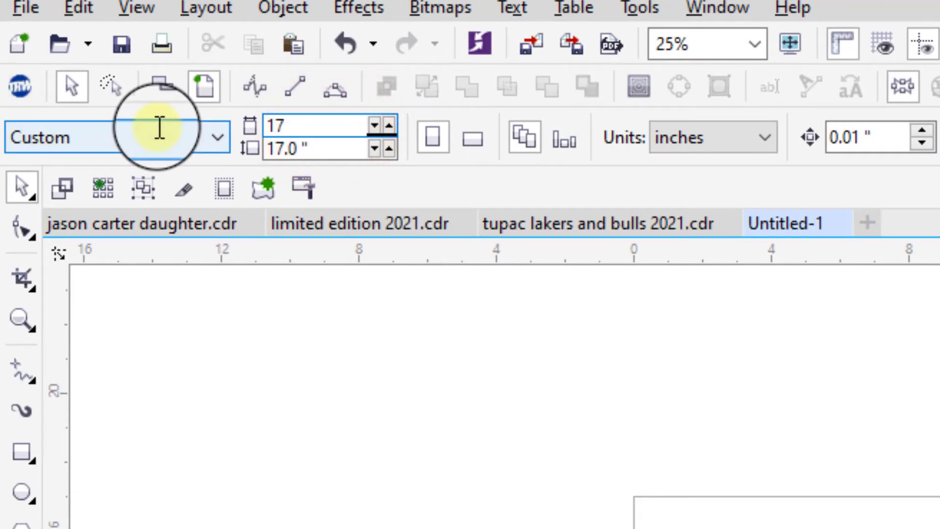
key(Tab)
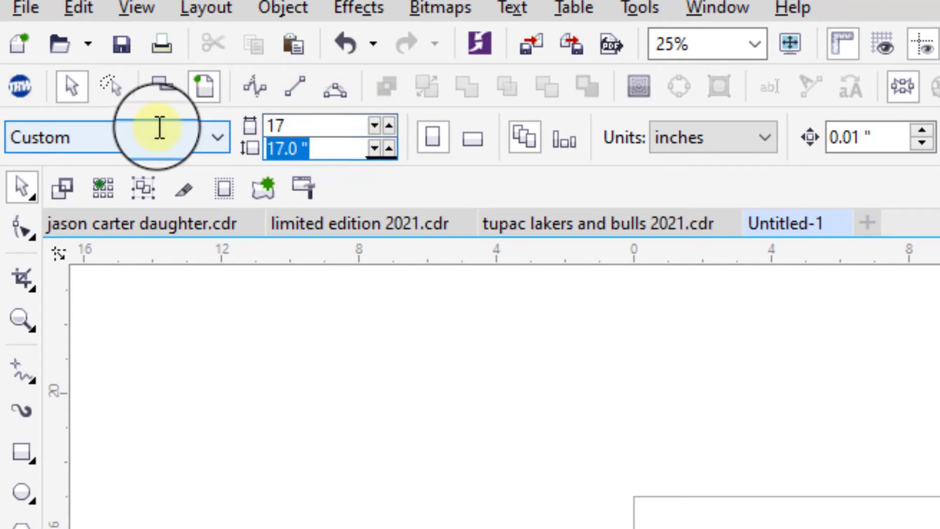
text(11.5)
key(Return)
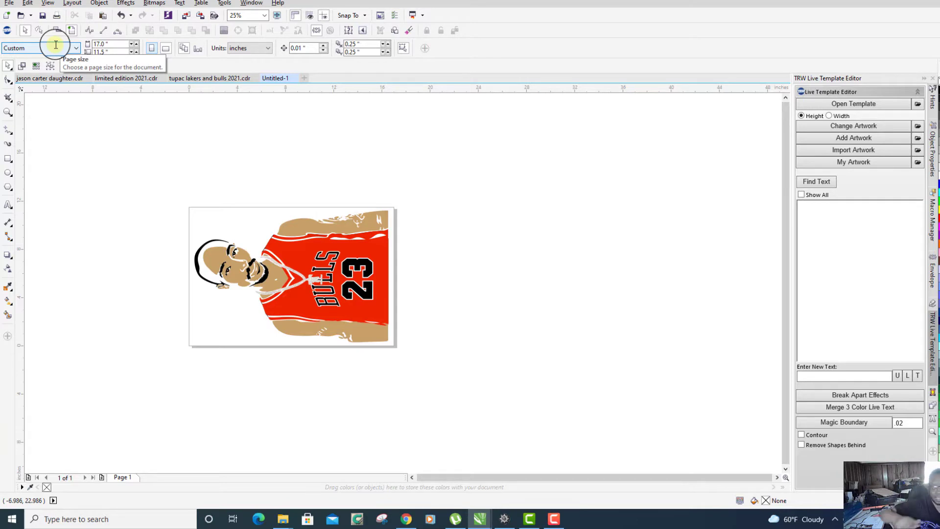
Step: Preview how the rotated portrait is tiled on the landscape page, and close the preview
click(9, 3)
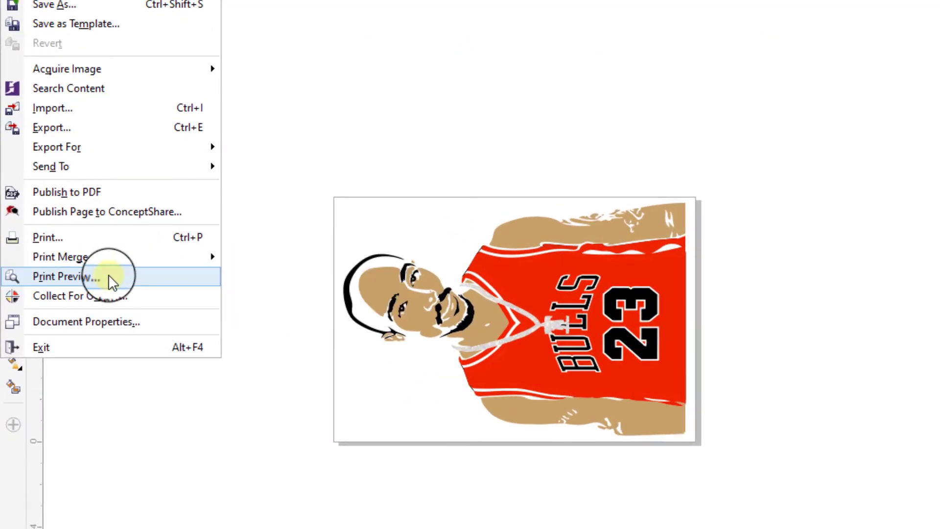
click(107, 277)
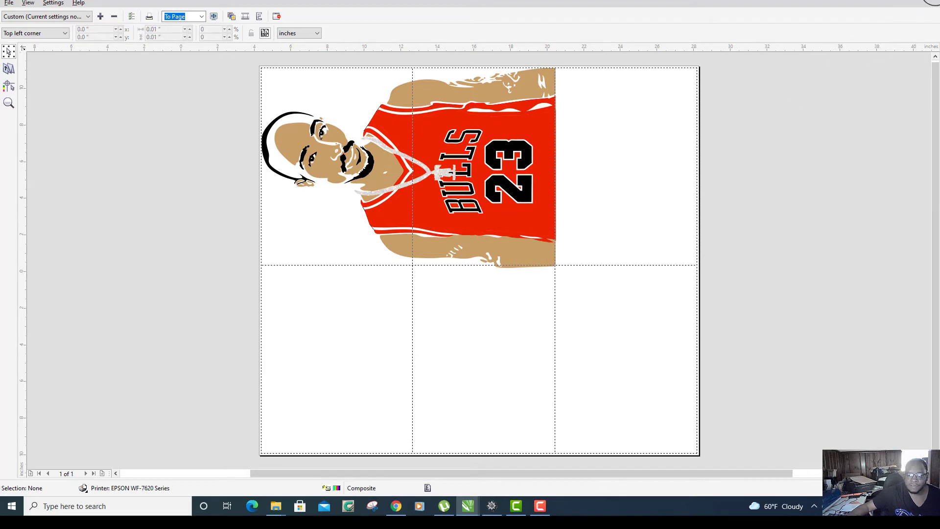
click(932, 3)
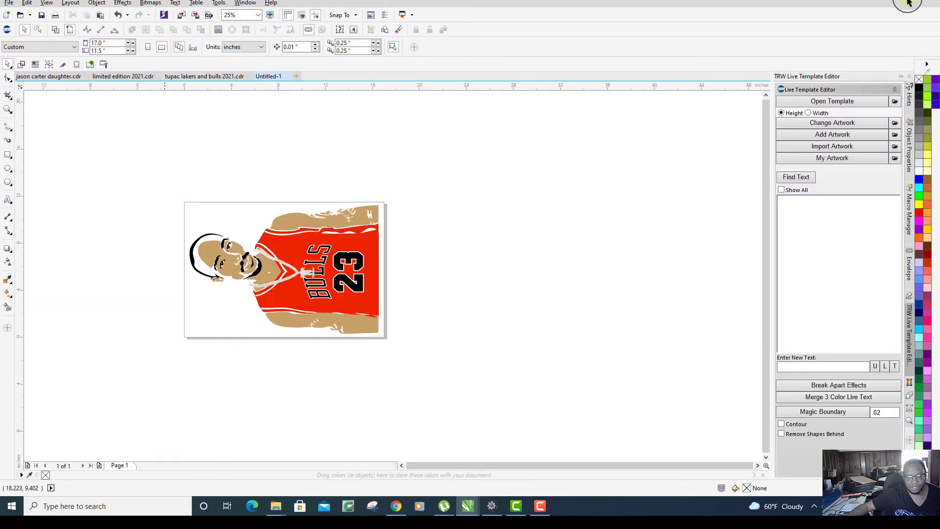
Step: Scale the whole rotated portrait down proportionally to about 15.53 by 10.57 inches and shift it slightly left on the page
drag(145, 177, 417, 387)
scroll(192, 216, up, 2)
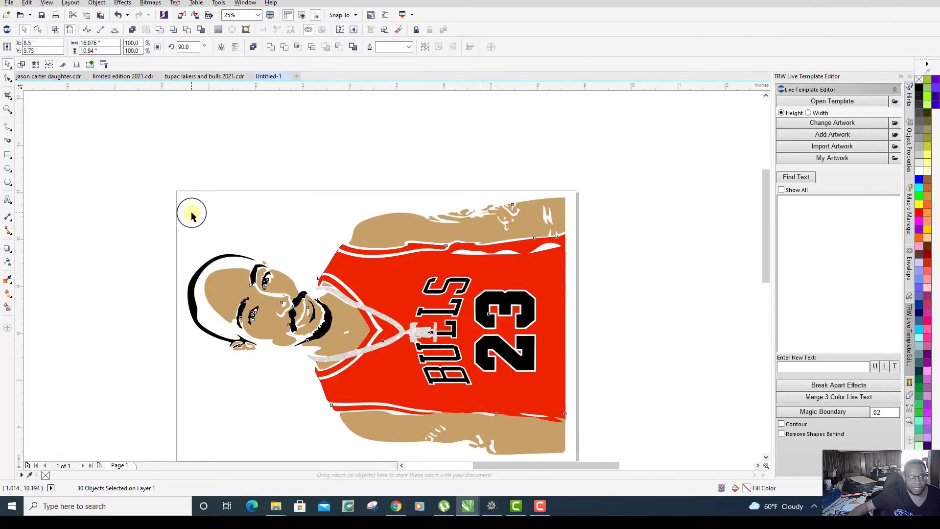
scroll(191, 215, up, 3)
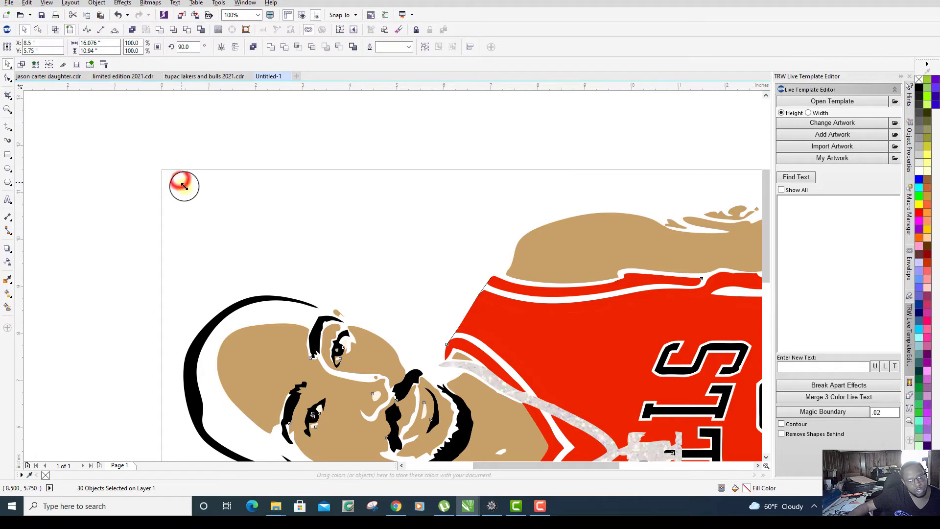
mouse_move(184, 185)
mouse_down()
mouse_move(187, 199)
mouse_move(174, 201)
mouse_up()
scroll(174, 201, down, 4)
scroll(174, 205, up, 3)
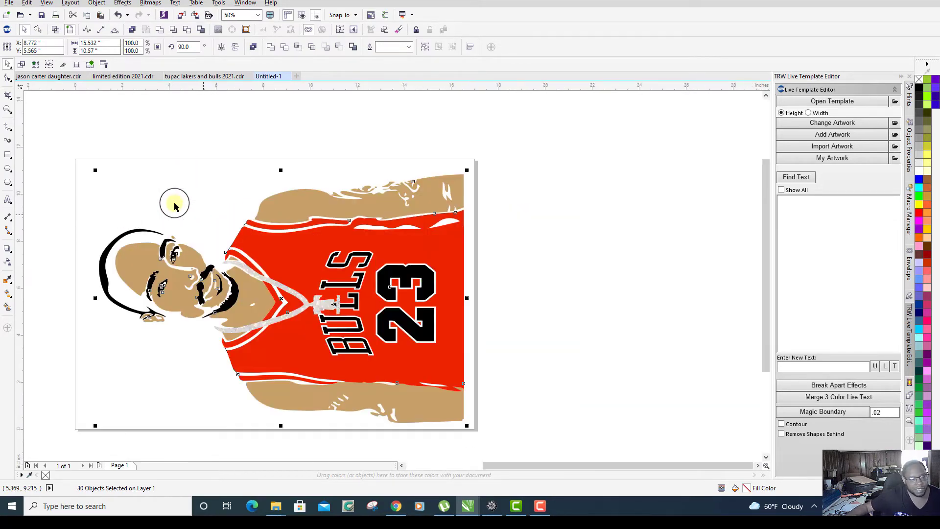
scroll(175, 203, up, 2)
scroll(175, 203, down, 2)
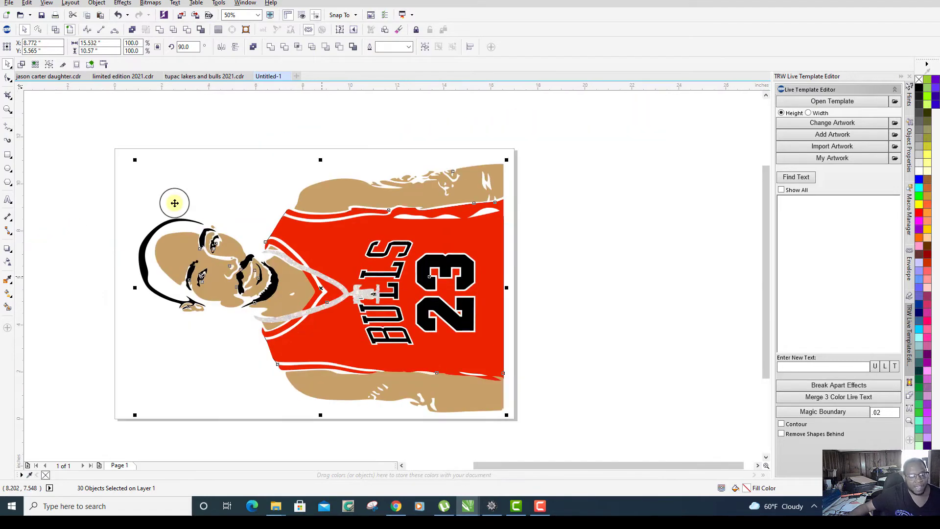
scroll(175, 202, up, 2)
scroll(392, 212, down, 2)
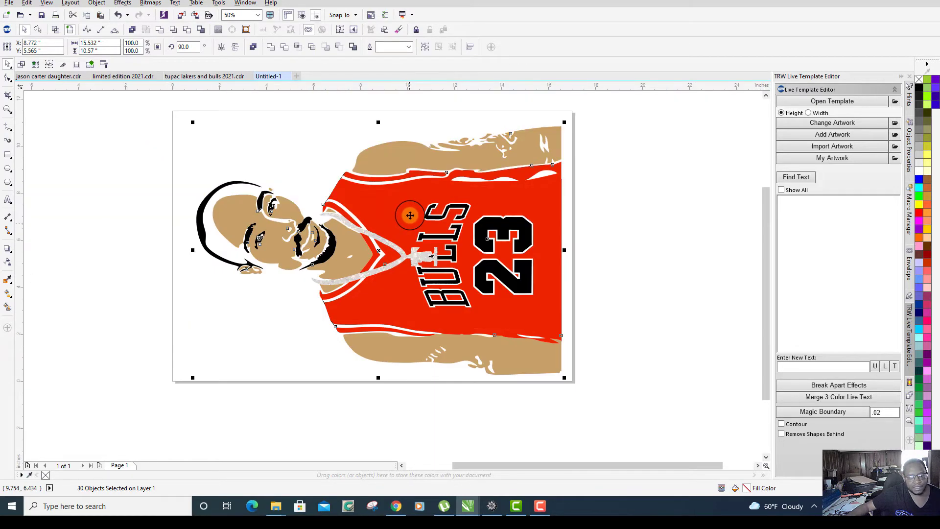
drag(410, 215, 404, 216)
scroll(404, 215, down, 1)
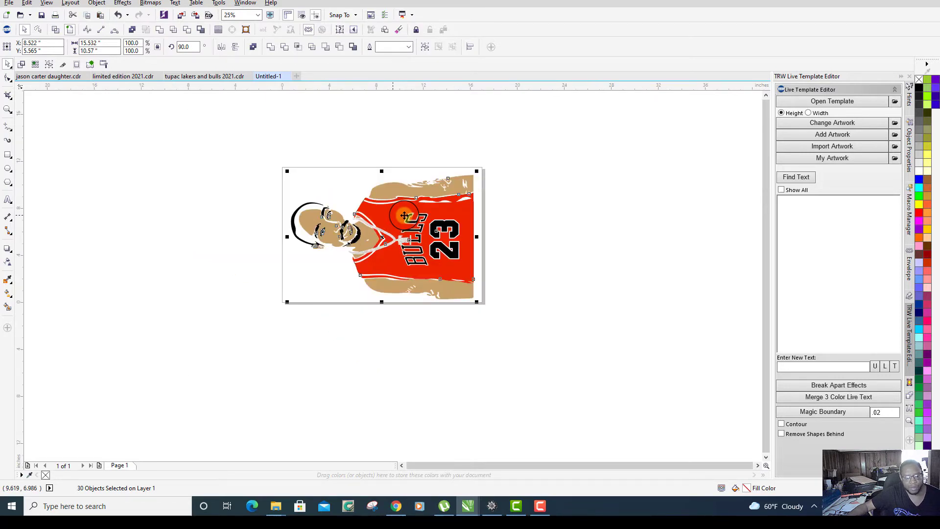
scroll(404, 216, down, 1)
scroll(395, 212, up, 1)
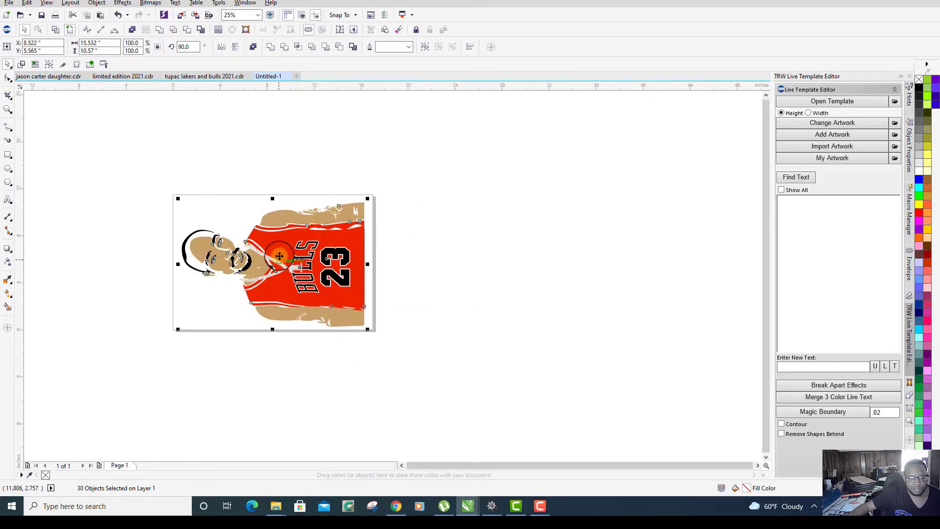
Step: Group the portrait's objects and center the group on the page
right_click(281, 256)
click(315, 308)
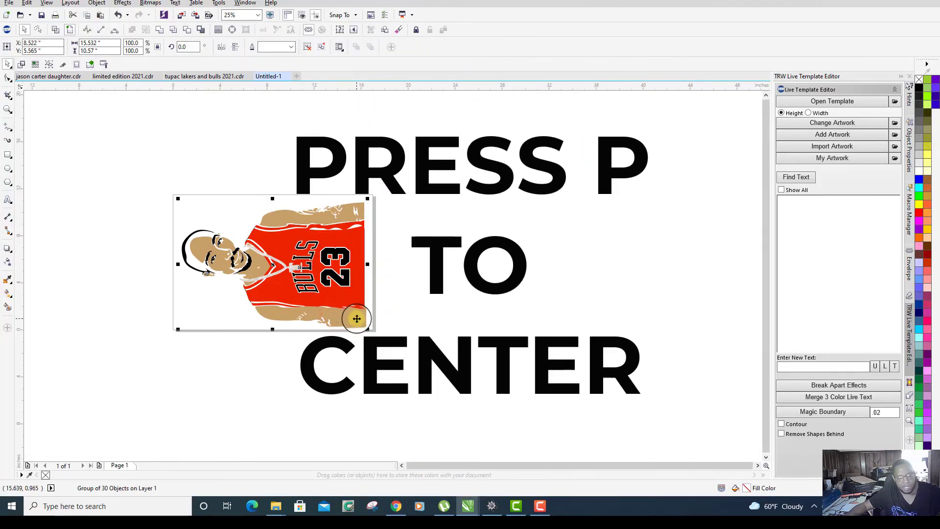
key(p)
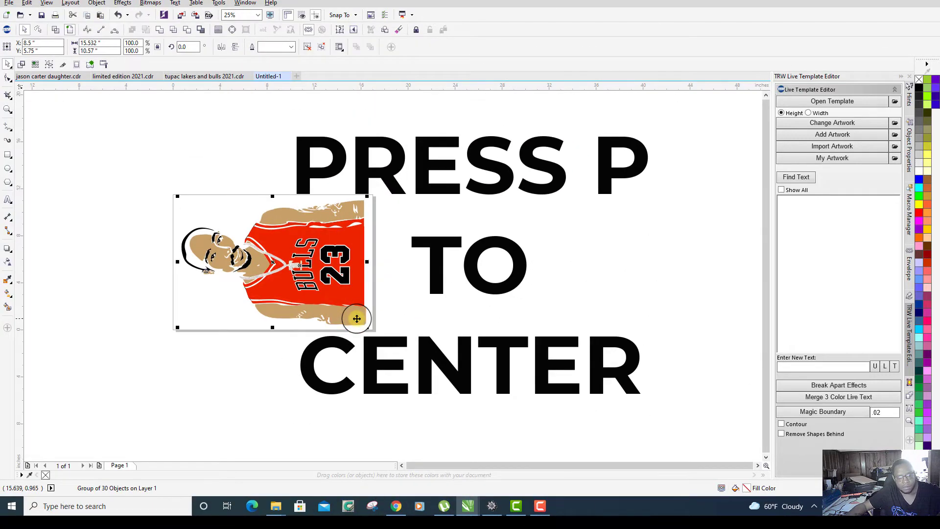
Step: Ungroup all objects of the centered portrait and reselect the entire artwork
right_click(263, 240)
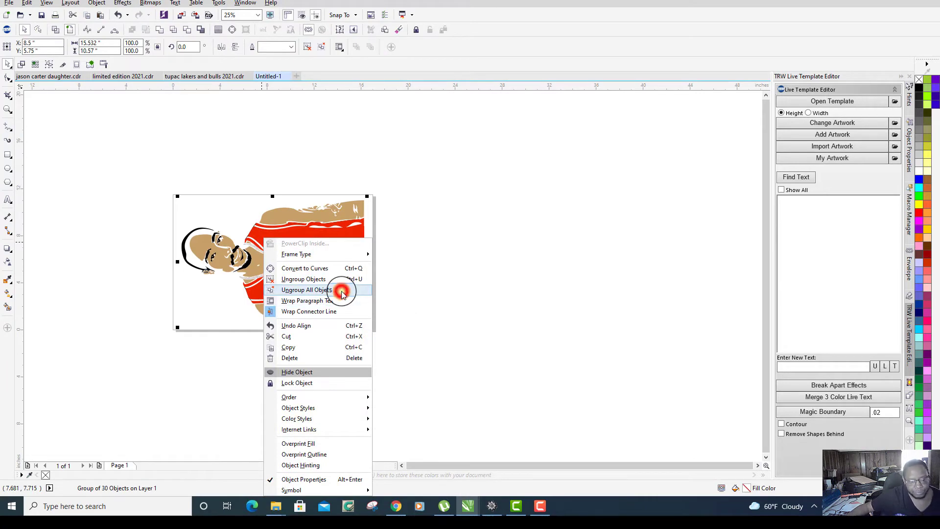
click(341, 292)
click(456, 280)
drag(84, 179, 443, 376)
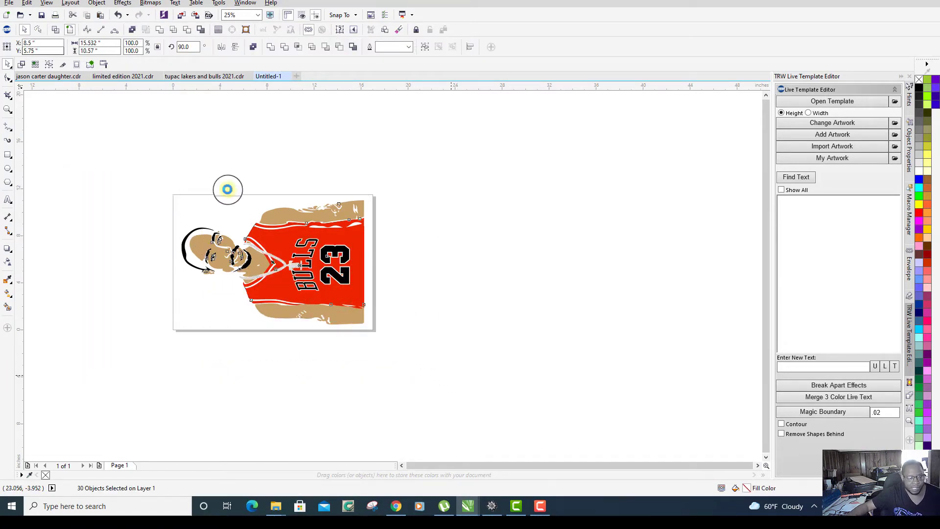
Step: Preview the tiled print of the reduced, centered portrait, restore the minimized preview window, and close the preview
click(10, 5)
click(53, 249)
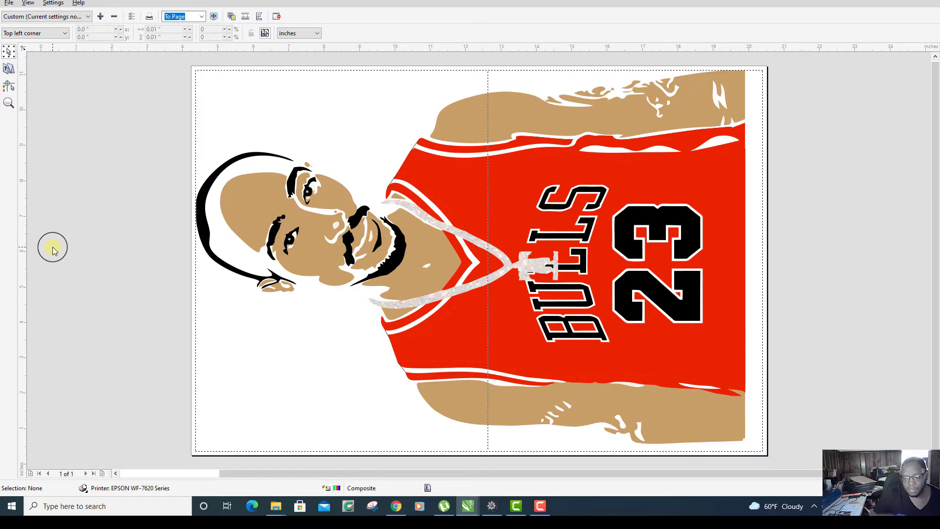
click(904, 3)
click(463, 504)
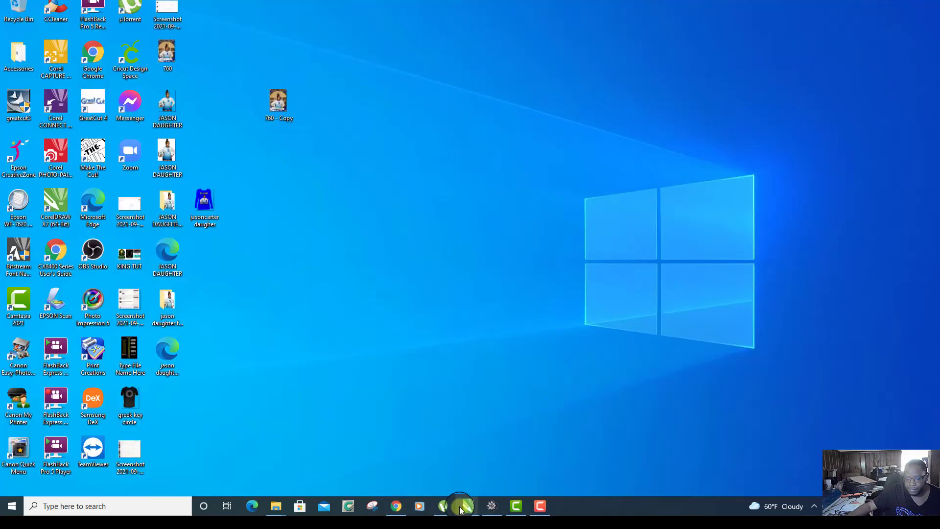
click(595, 433)
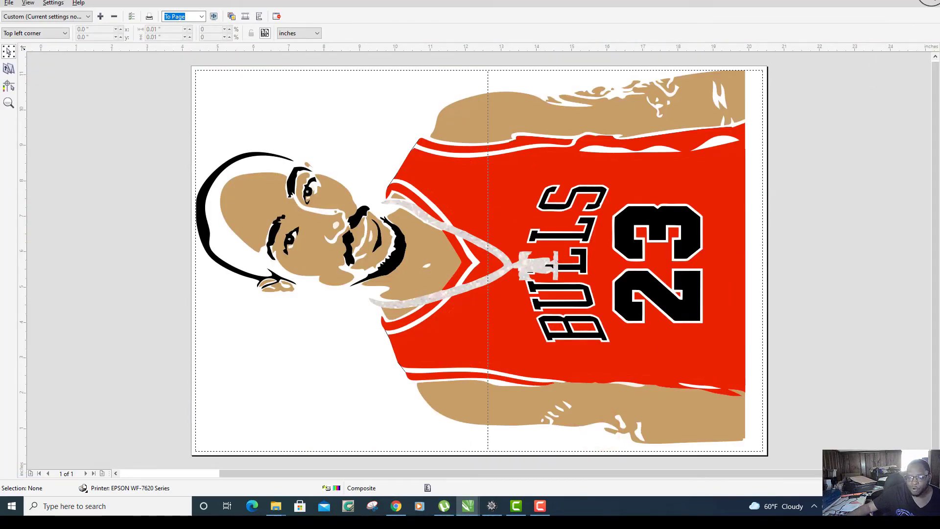
click(931, 1)
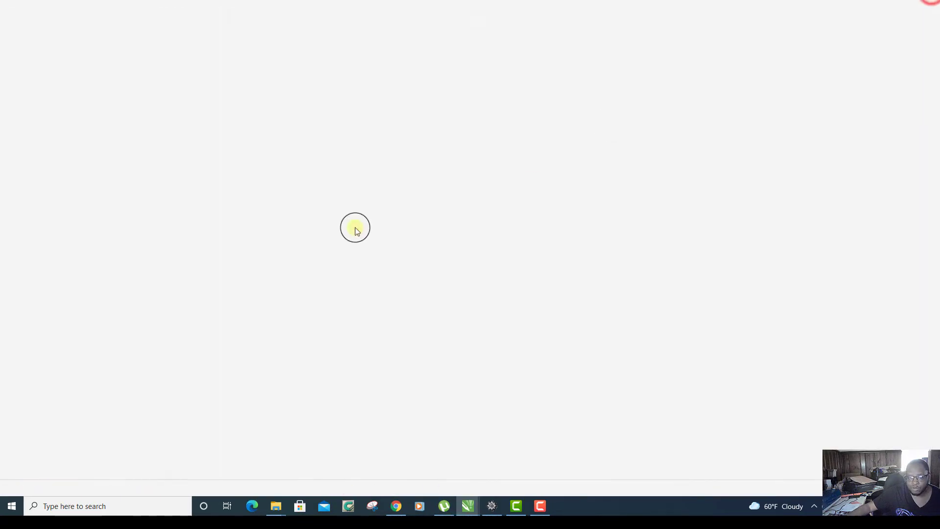
scroll(285, 259, up, 1)
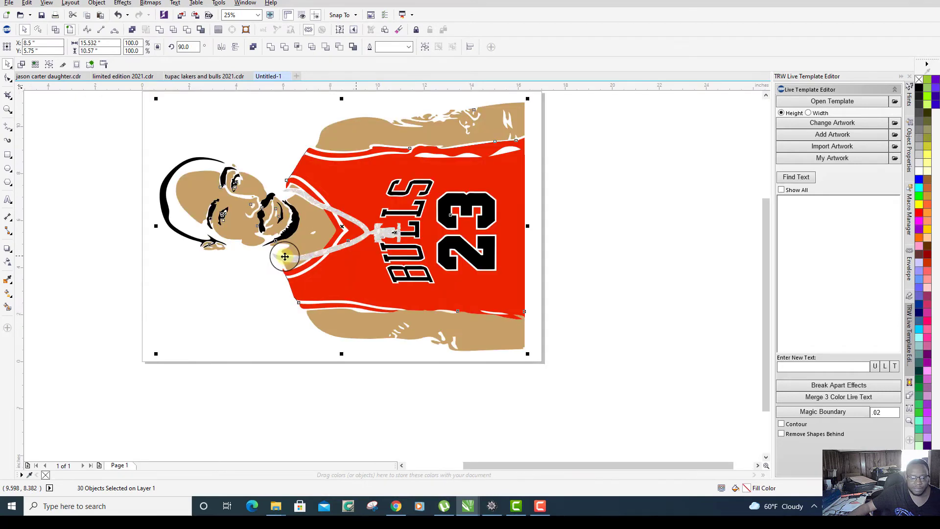
scroll(284, 256, down, 1)
scroll(524, 161, up, 1)
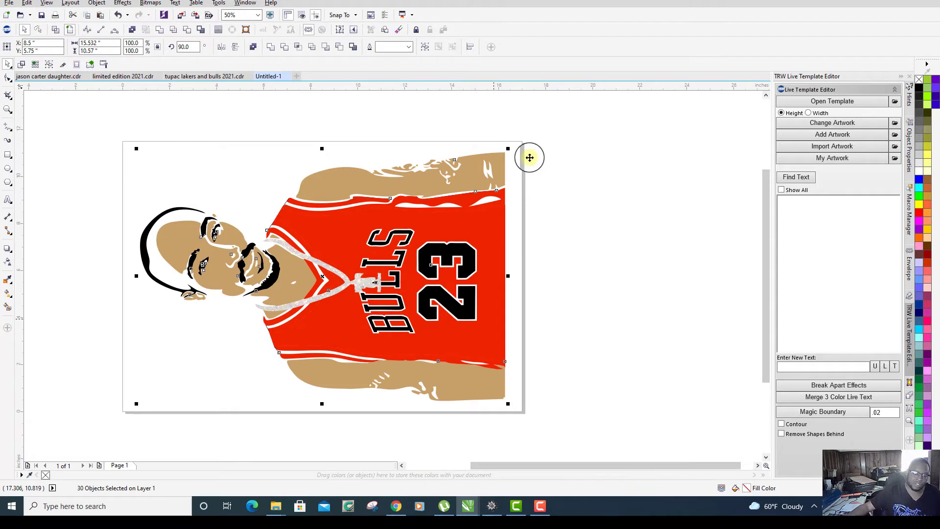
Step: Switch to the tupac lakers and bulls 2021.cdr document and view its first page and the MockUp page
click(208, 80)
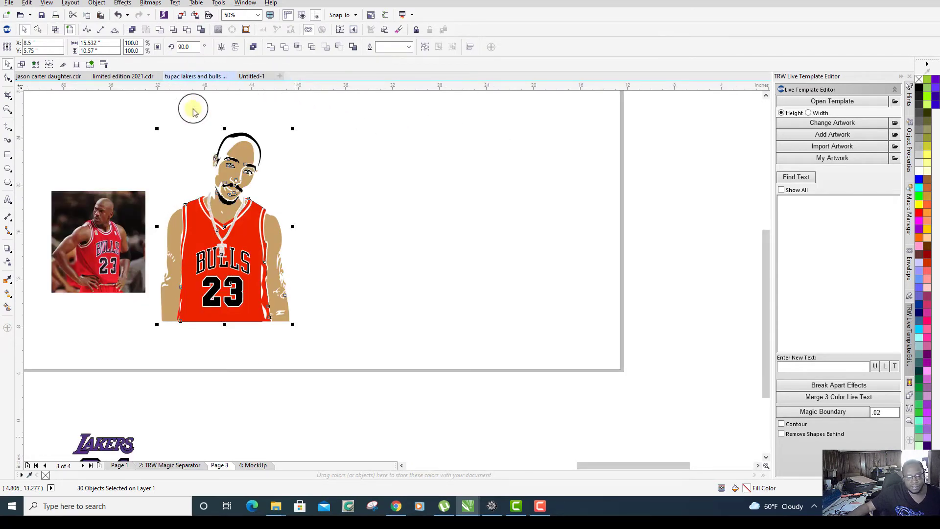
click(28, 466)
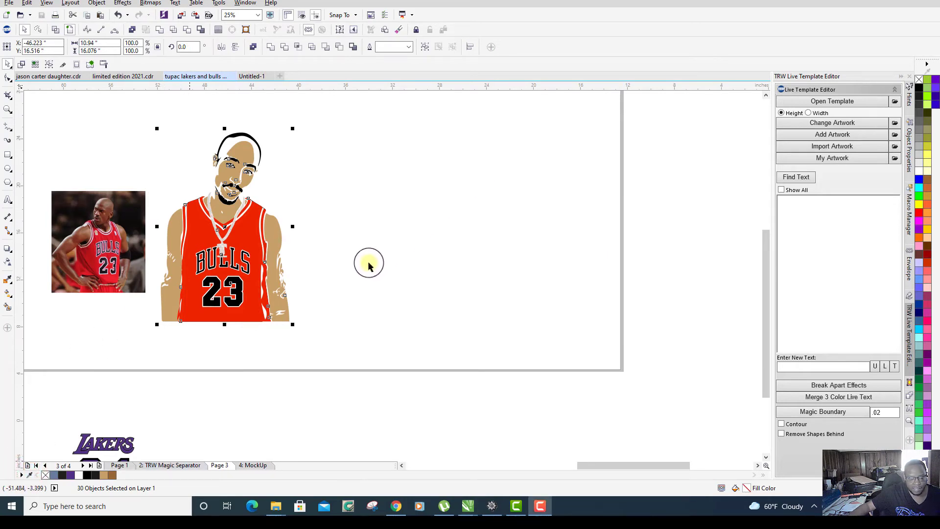
click(123, 469)
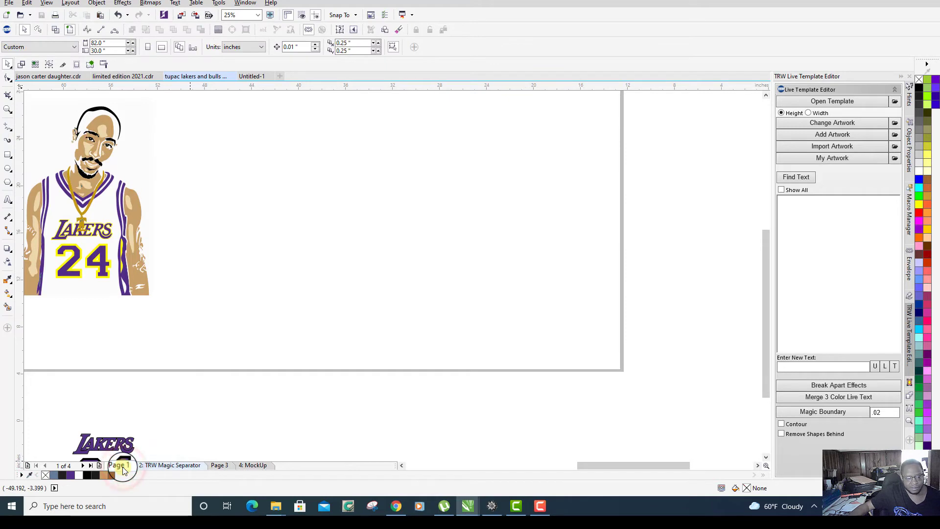
click(252, 465)
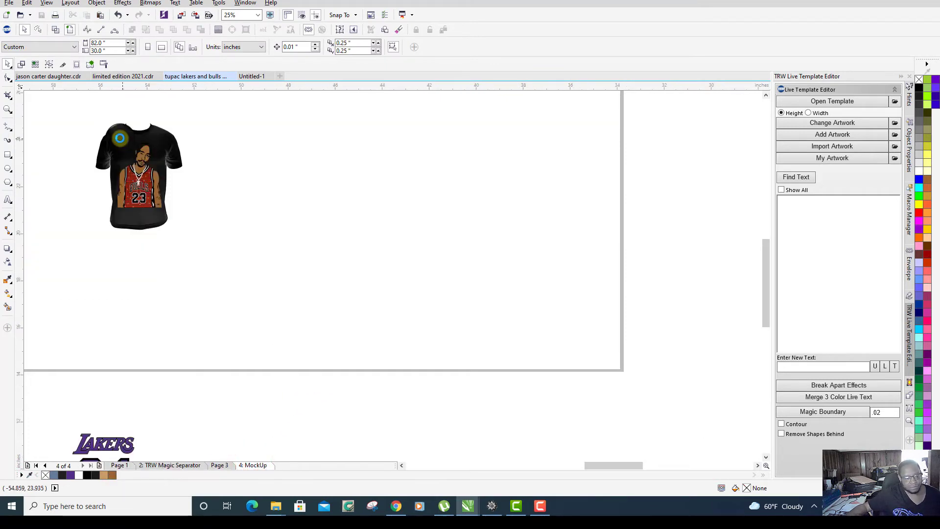
Step: Examine the Bulls portrait on the black T-shirt of the MockUp page up close
scroll(85, 134, up, 1)
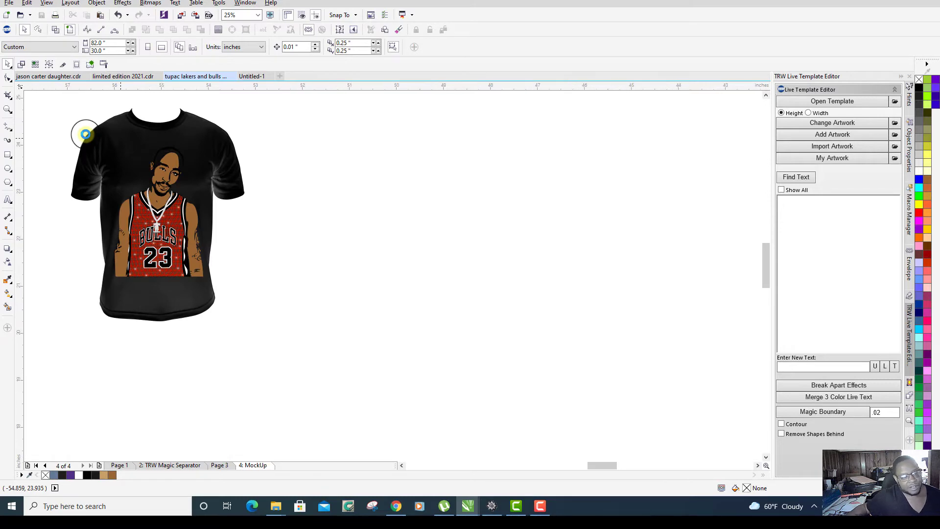
scroll(85, 134, up, 1)
scroll(93, 130, down, 1)
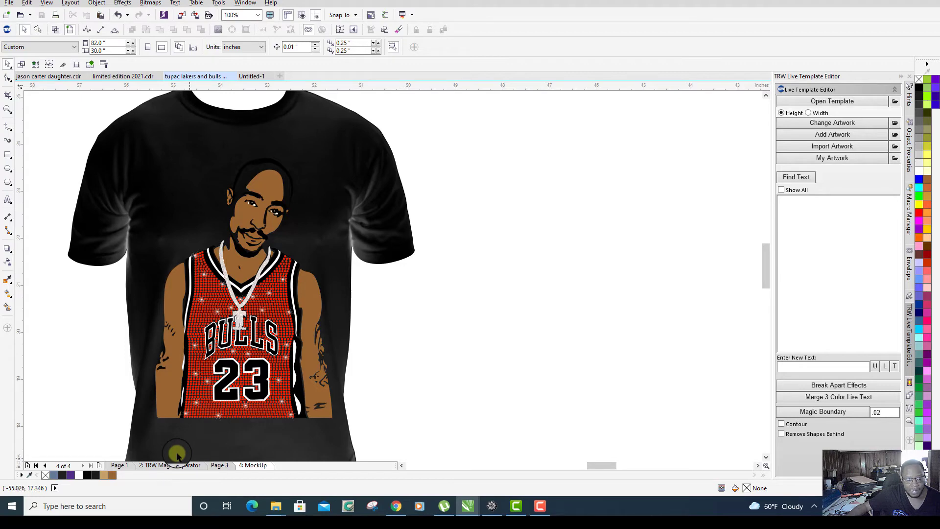
Step: Examine the Lakers 24 portrait on Page 1 and select its off-white background shape
click(120, 465)
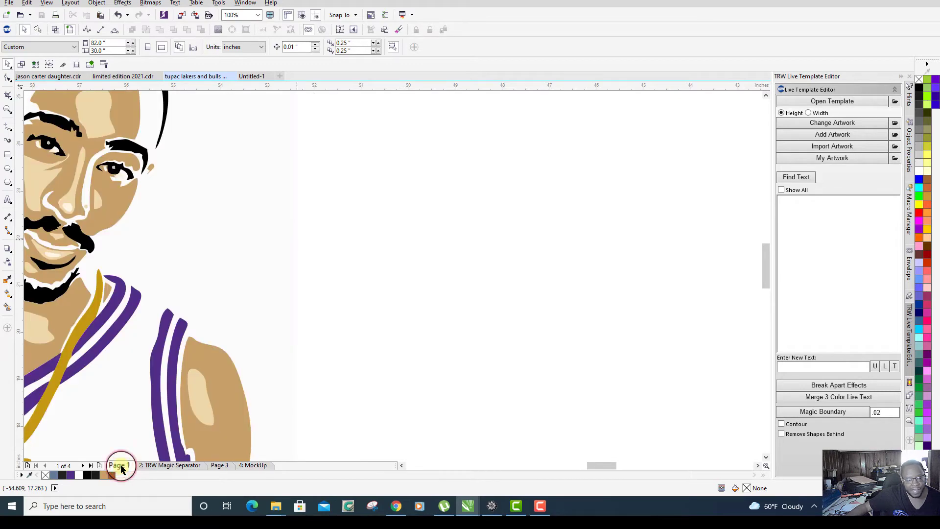
scroll(231, 215, up, 1)
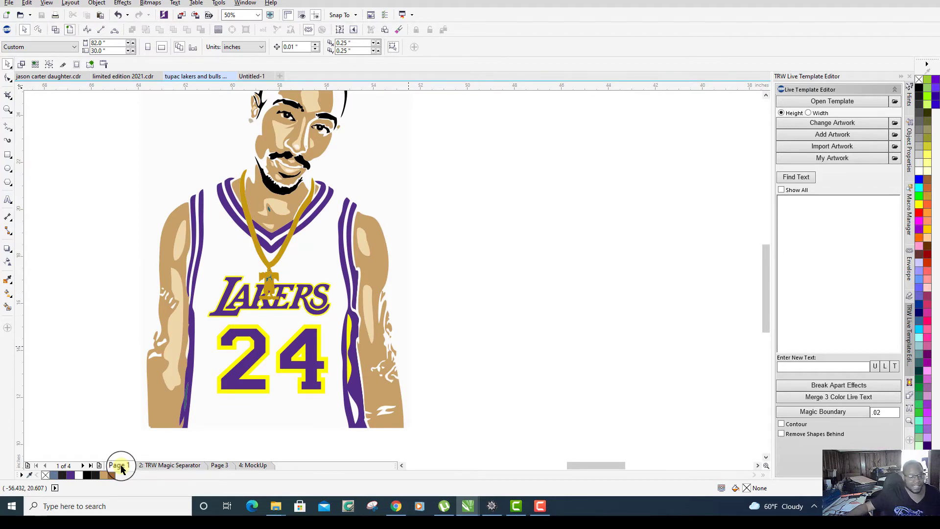
scroll(210, 402, down, 1)
scroll(305, 344, up, 1)
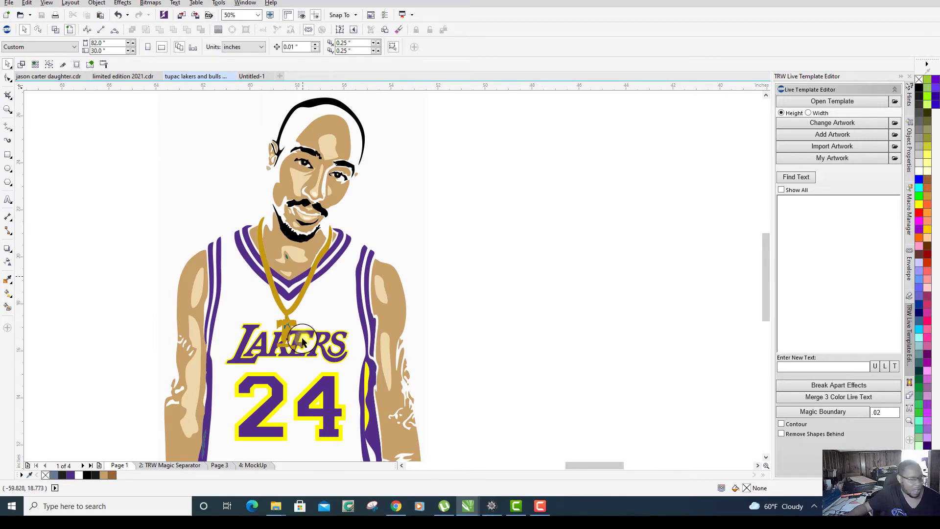
scroll(304, 339, down, 1)
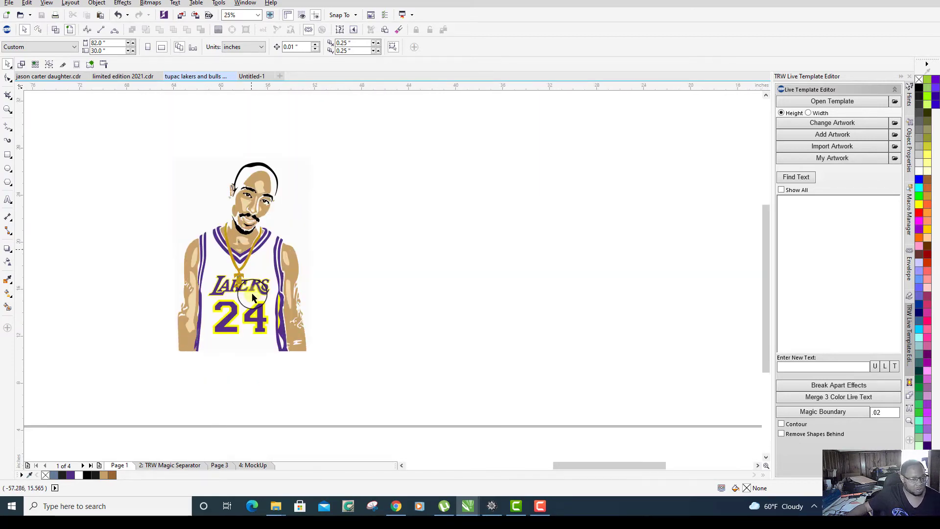
scroll(253, 297, up, 1)
scroll(273, 267, up, 1)
click(279, 258)
scroll(280, 258, down, 1)
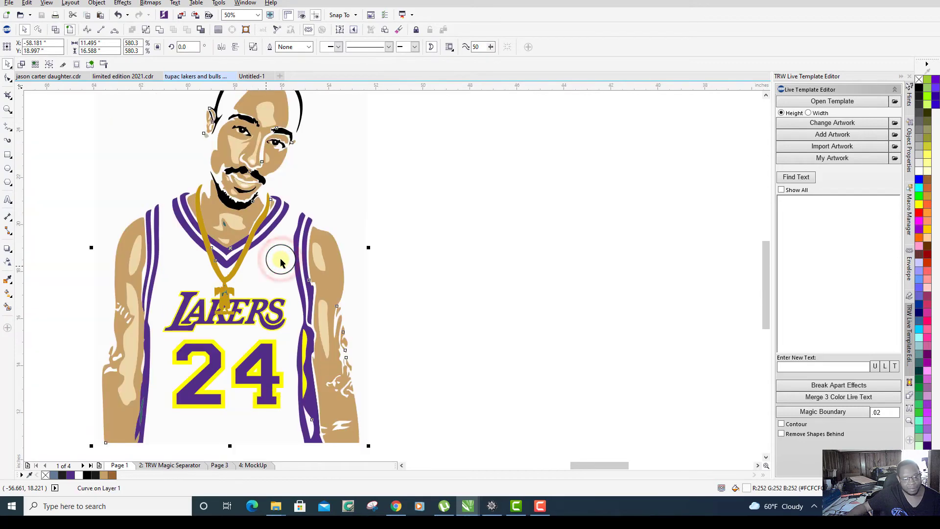
scroll(281, 261, down, 1)
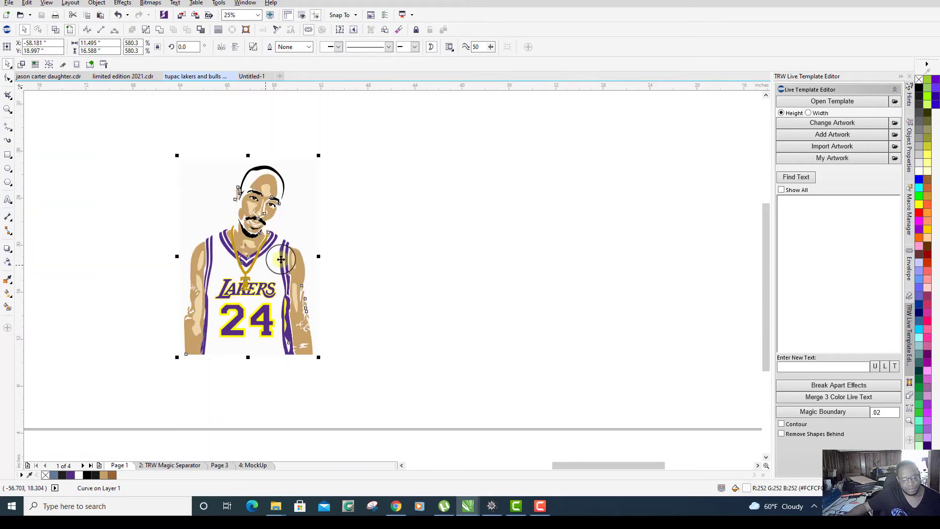
Step: View the mirrored color separations on the TRW Magic Separator page and select the portrait's purple jersey trim
click(170, 465)
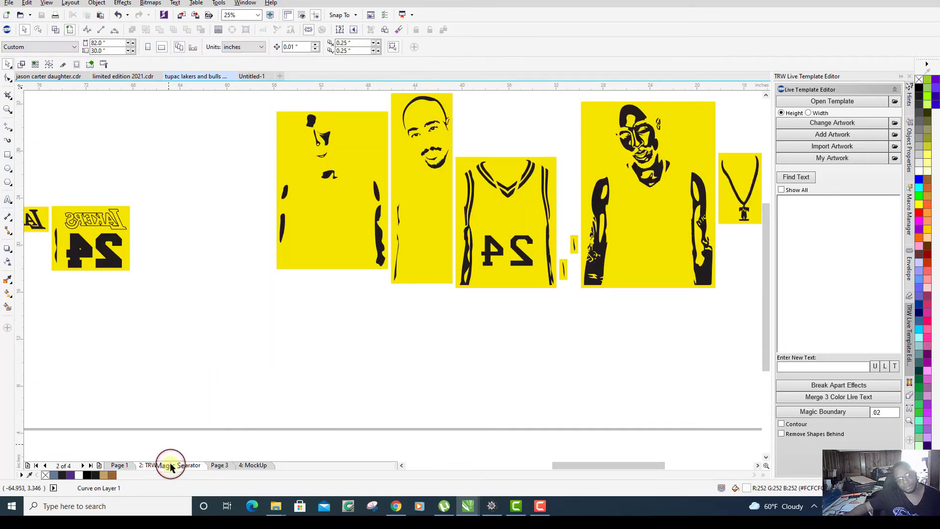
scroll(169, 463, down, 3)
scroll(172, 460, up, 4)
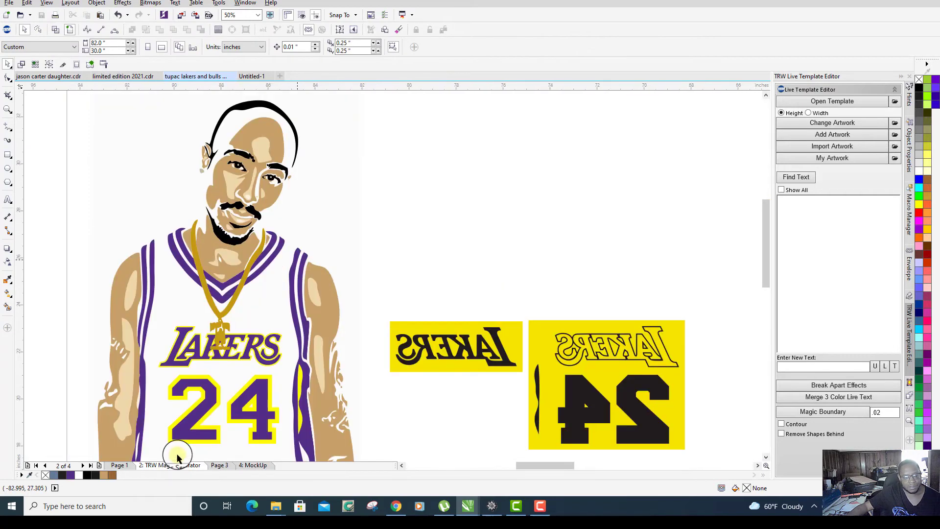
click(291, 299)
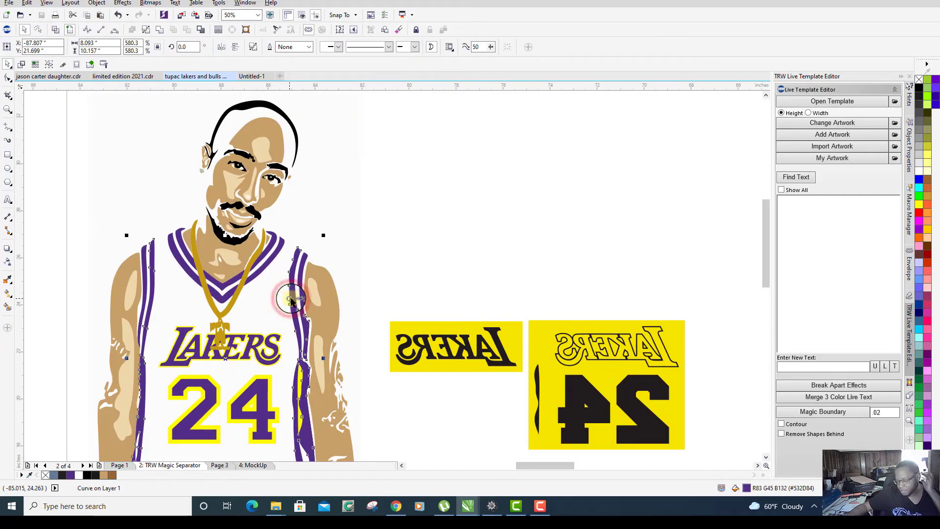
Step: Open the TRW Design Wizard and move its window clear of the Lakers portrait
click(7, 30)
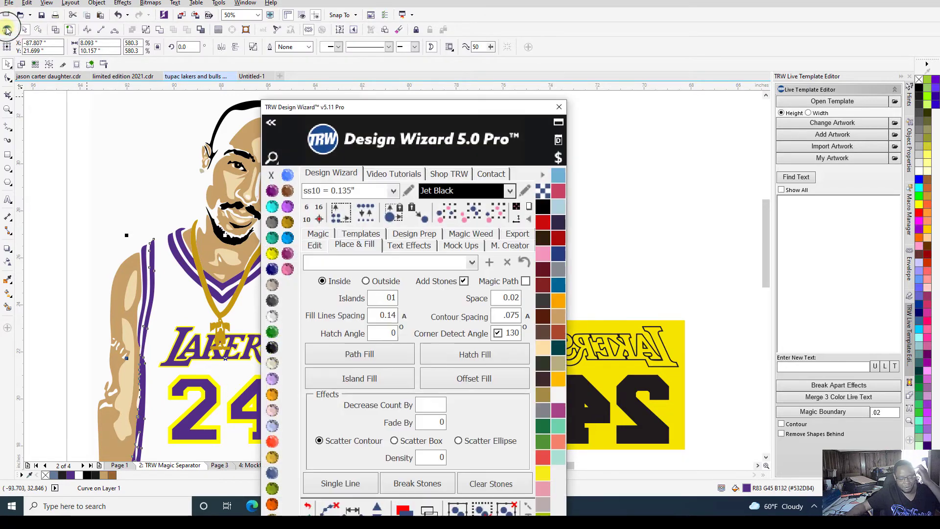
drag(424, 105, 797, 25)
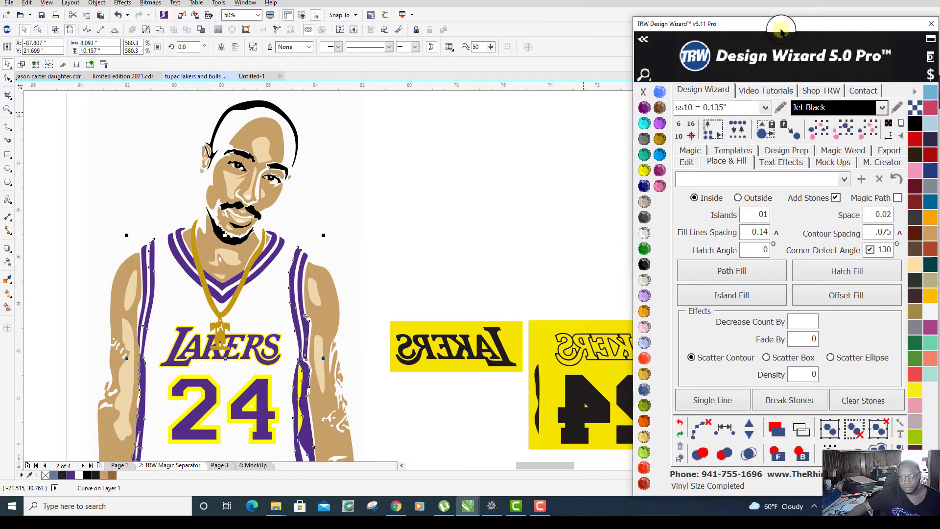
click(471, 165)
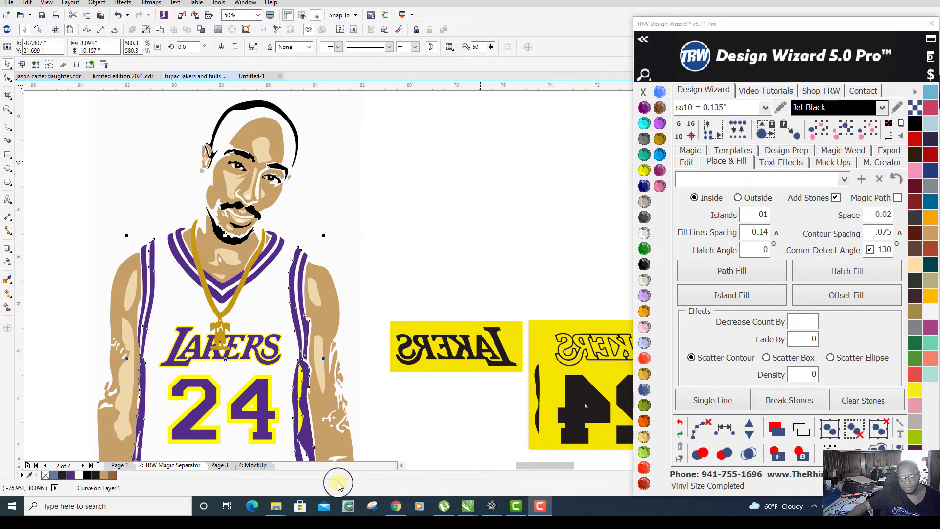
click(425, 179)
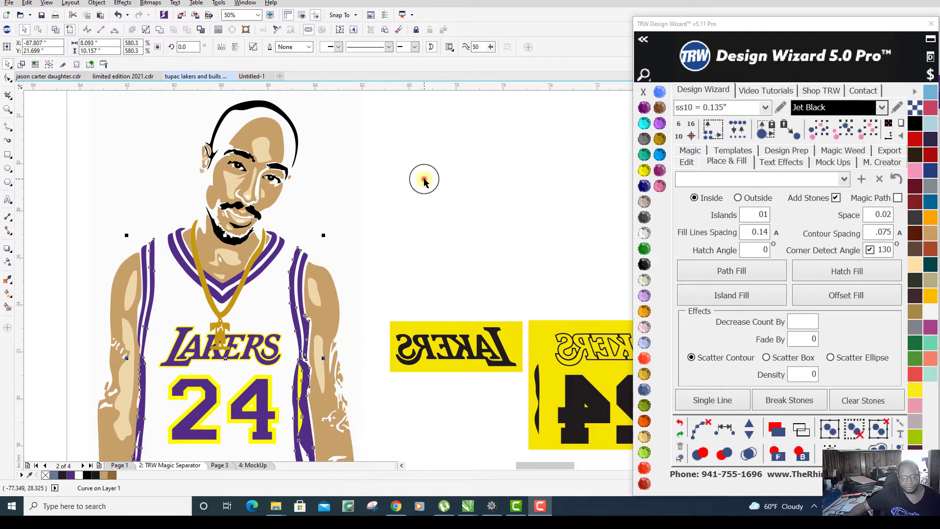
Step: Recolor the Lakers portrait's off-white background shape with the Amethyst stone color
click(316, 219)
scroll(315, 219, down, 3)
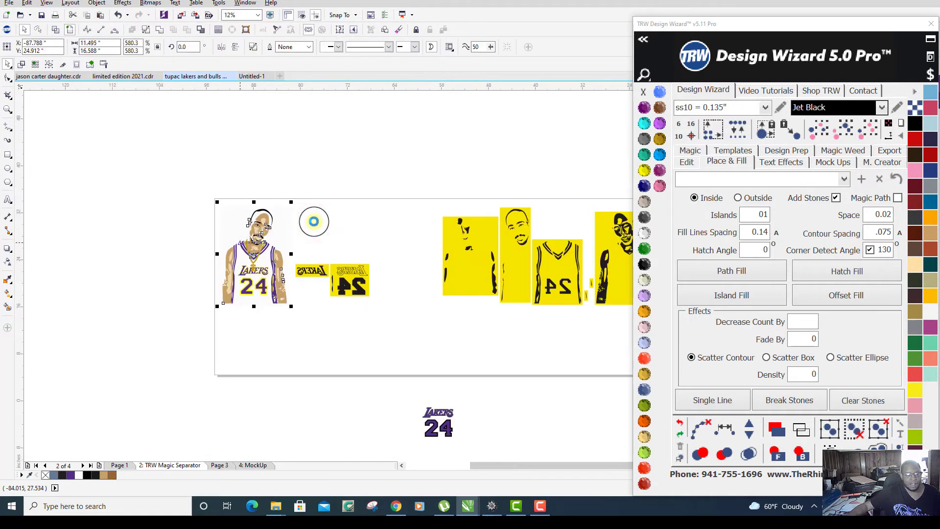
click(644, 109)
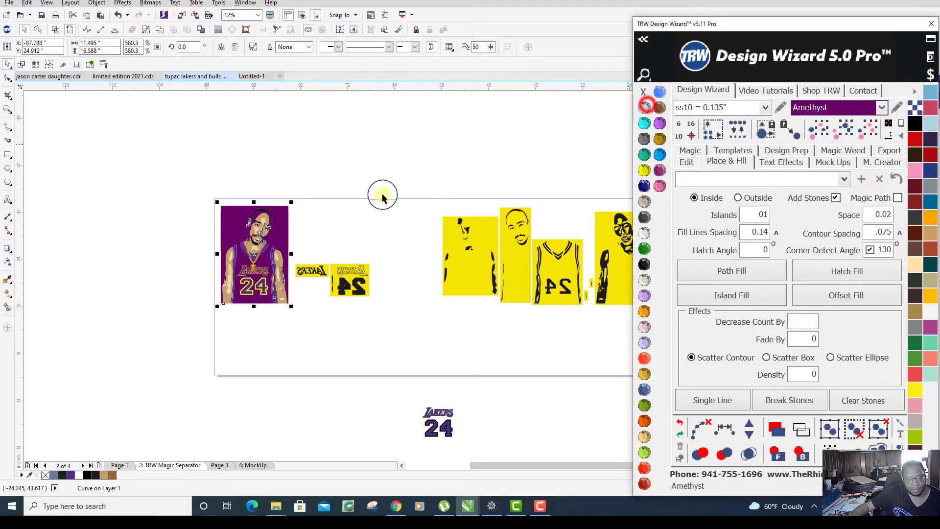
click(271, 232)
scroll(271, 232, up, 3)
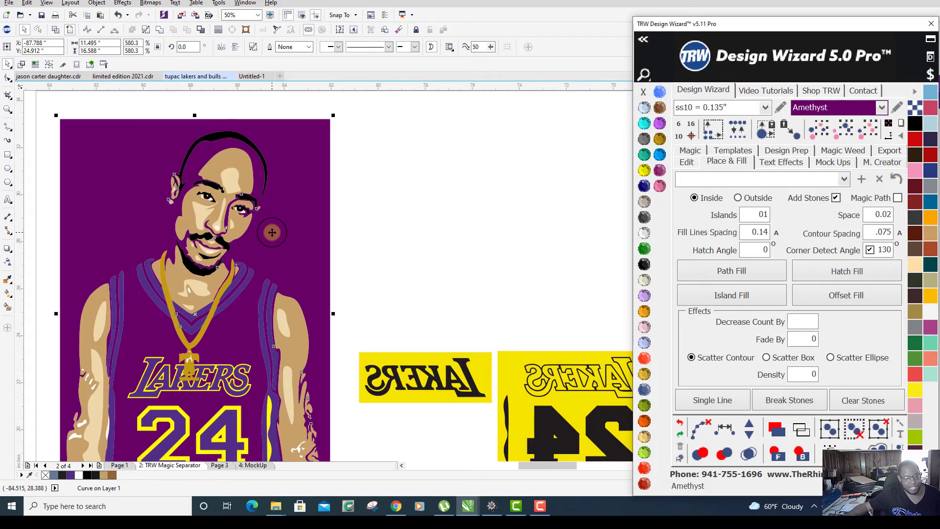
scroll(228, 214, down, 2)
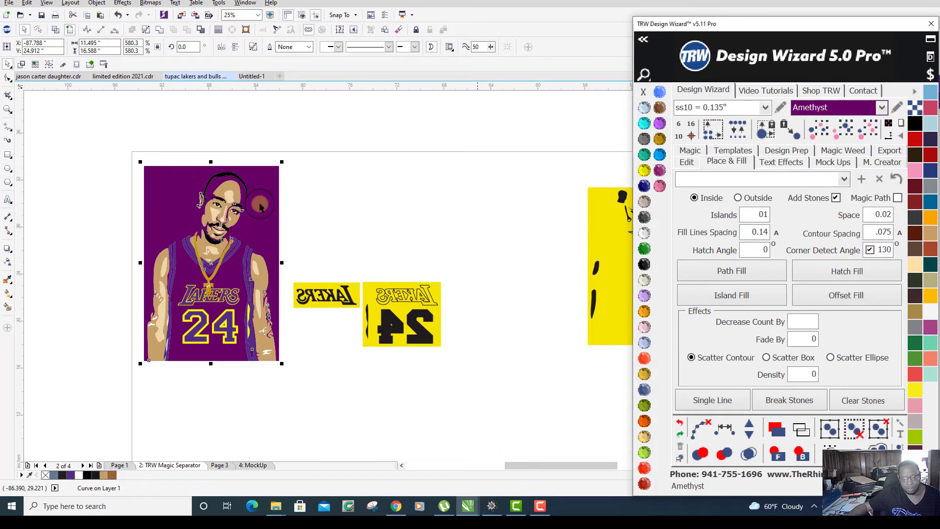
Step: Try Sapphire and Blue Zircon on the Lakers portrait's background, ending with TRW Blue
click(660, 91)
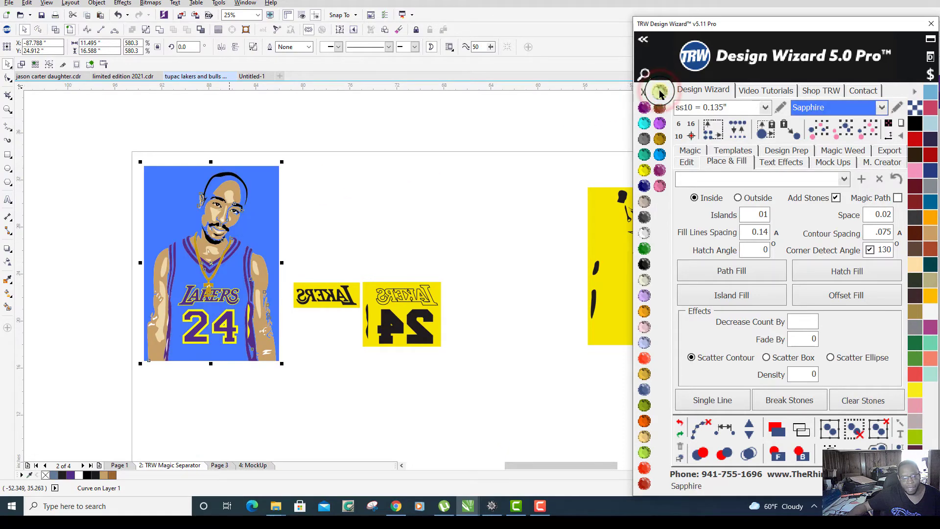
click(644, 156)
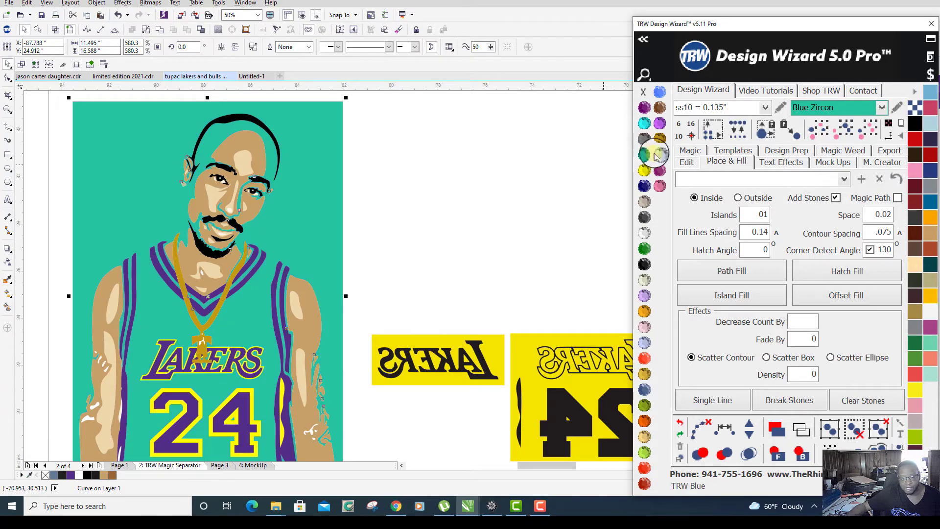
click(663, 153)
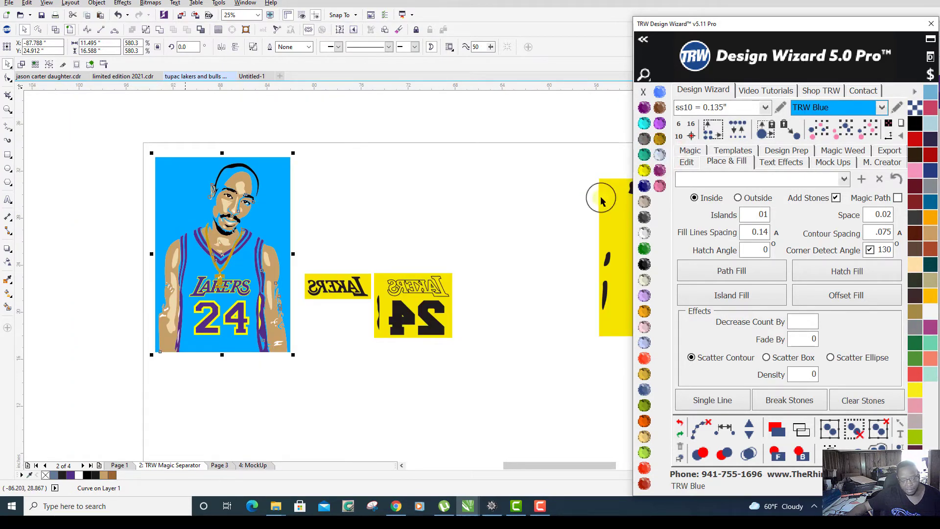
Step: Recolor the red jersey body of the upper Bulls portrait on Page 3 with Black Diamond
click(226, 465)
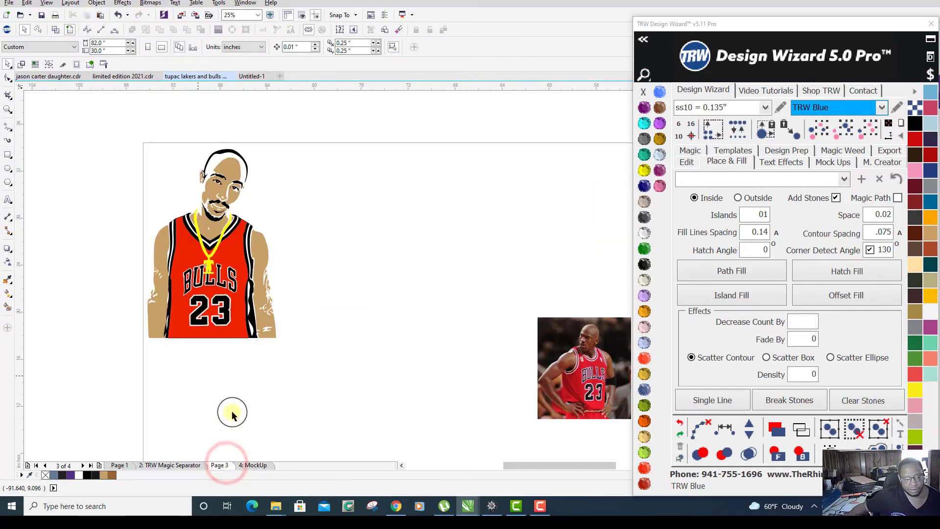
click(260, 183)
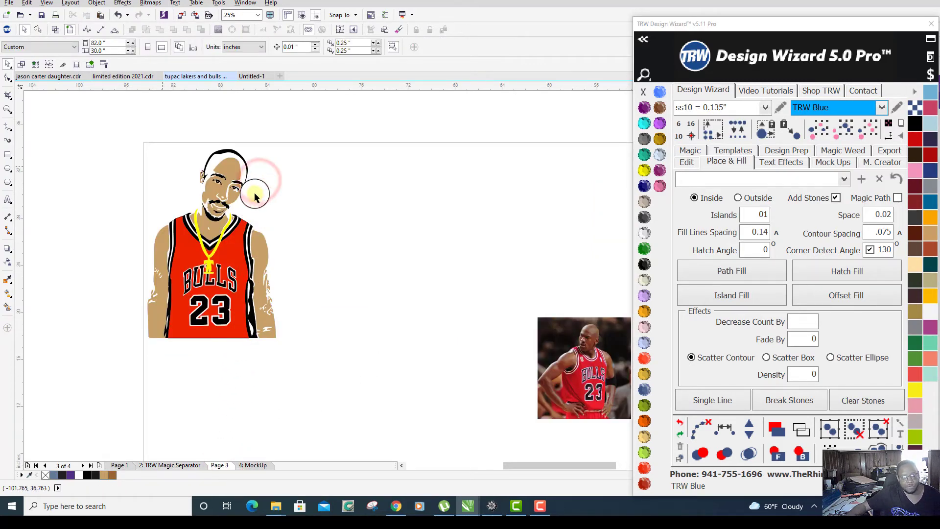
scroll(254, 193, up, 3)
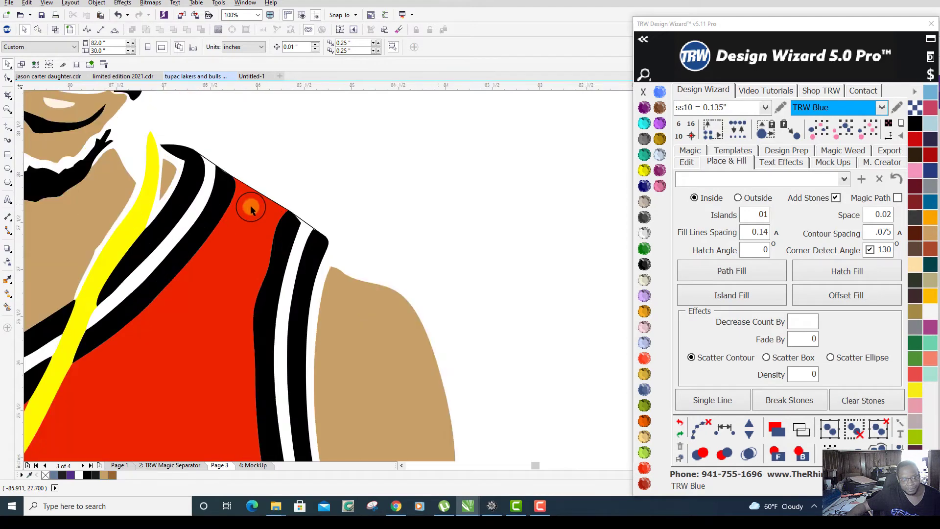
scroll(250, 208, up, 3)
click(270, 204)
scroll(270, 203, down, 5)
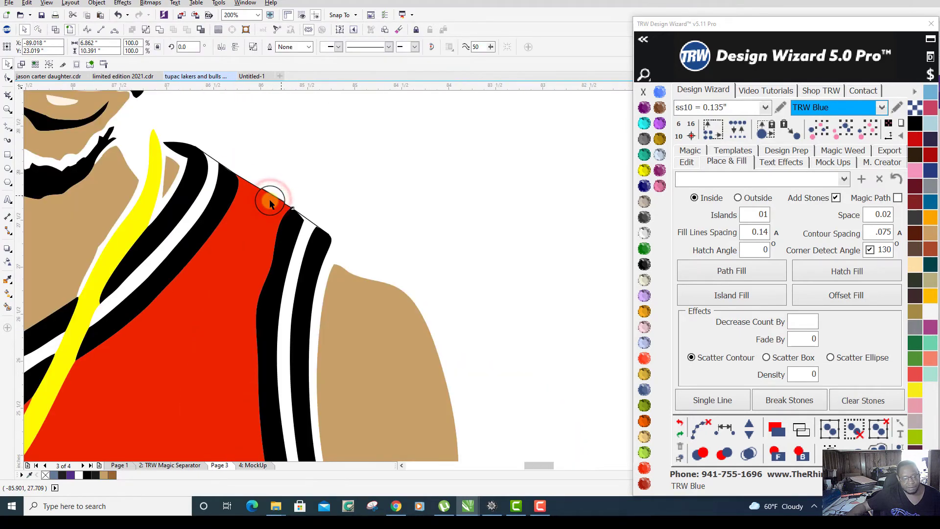
click(645, 138)
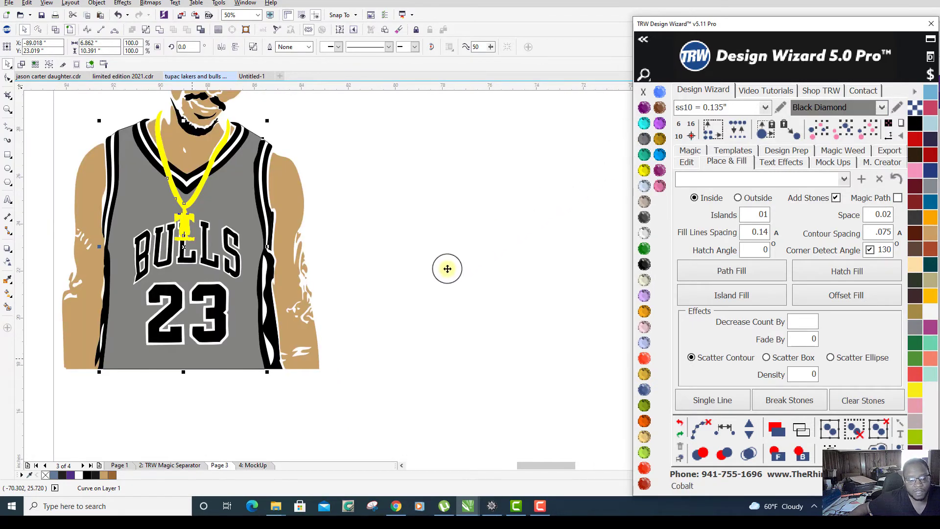
Step: Try moving the BULLS 23 lettering down and then off the gray jersey, undoing each move
click(251, 402)
drag(165, 301, 123, 207)
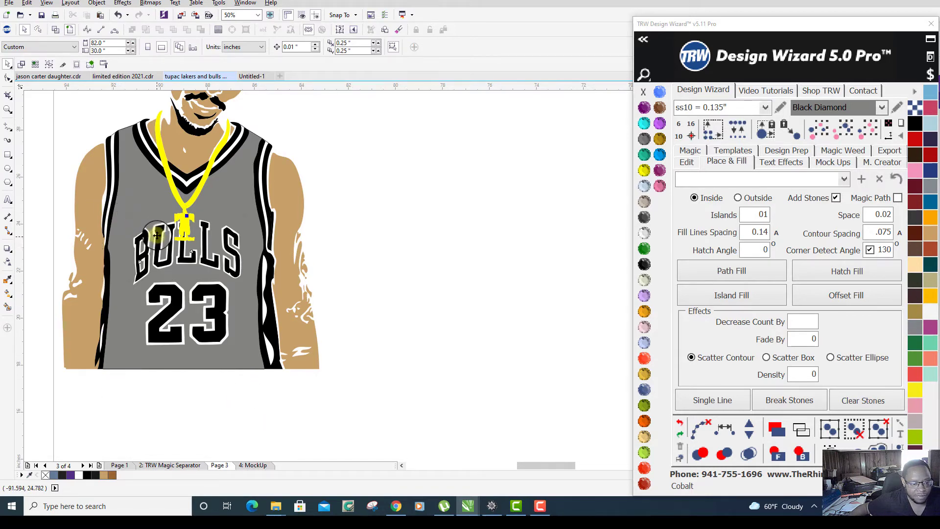
drag(152, 243, 152, 307)
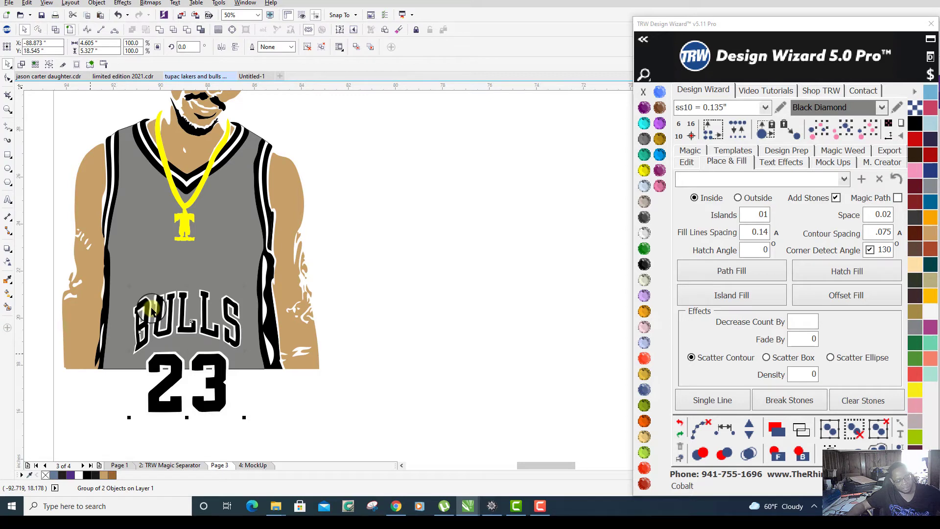
key(ctrl+z)
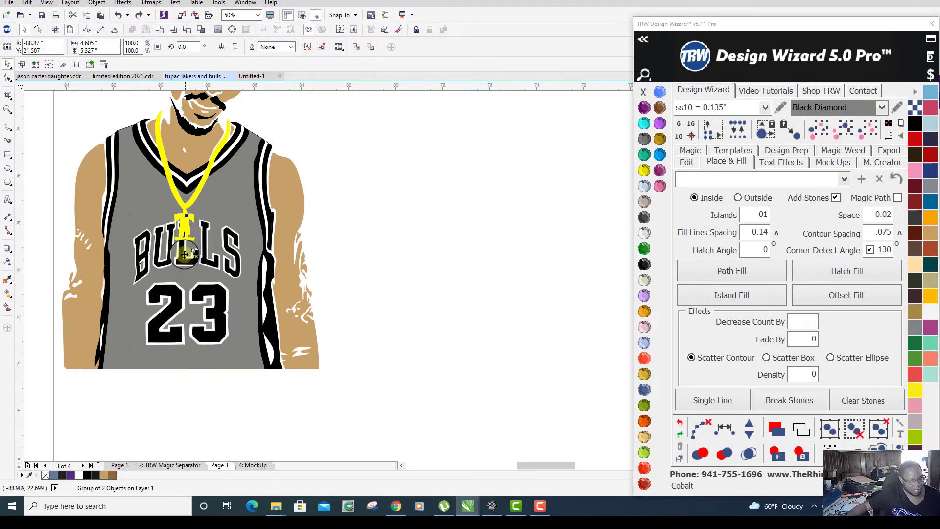
drag(185, 255, 481, 263)
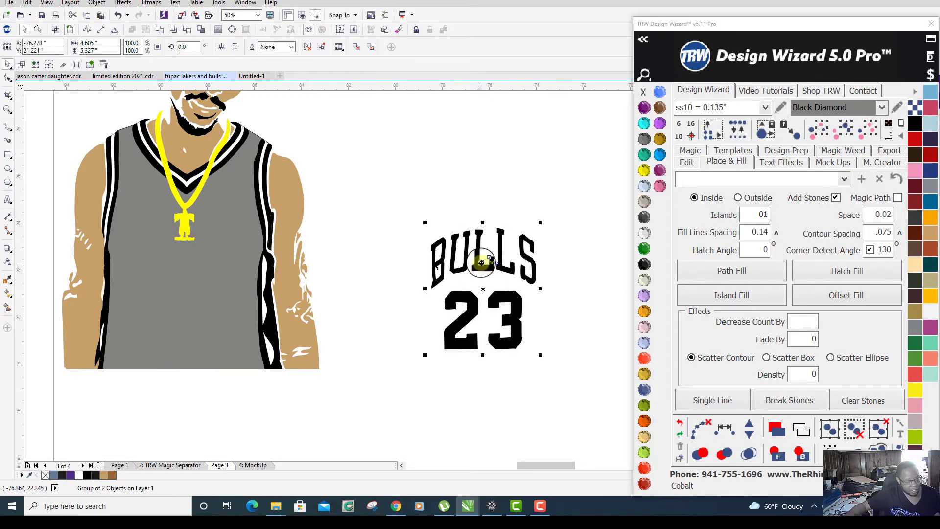
key(ctrl+z)
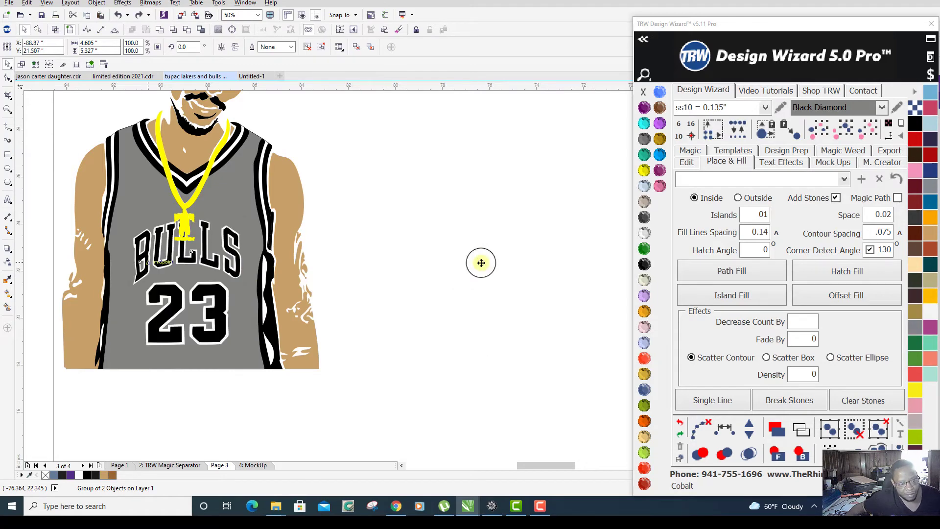
Step: Ungroup the red Bulls portrait beside the reference photo and move it next to the gray jersey portrait
scroll(206, 240, down, 2)
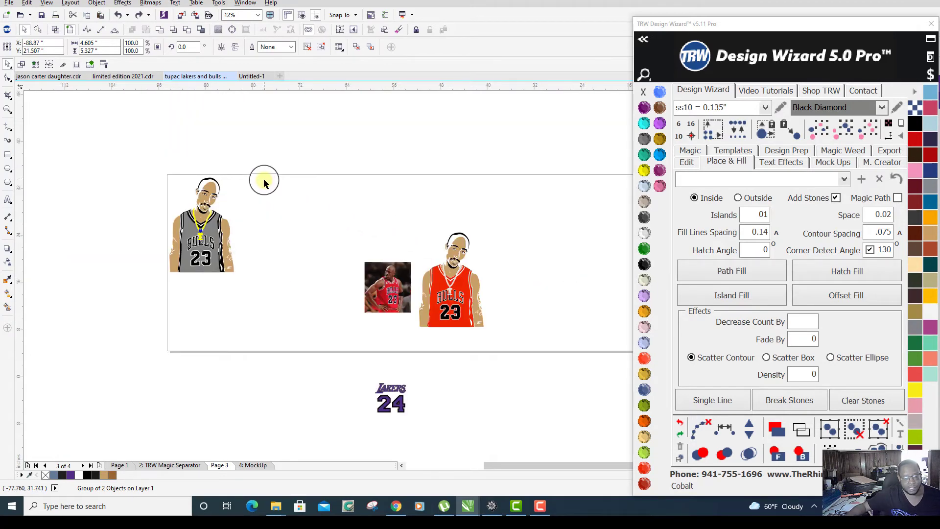
drag(409, 203, 508, 356)
key(ctrl+u)
drag(473, 310, 300, 258)
scroll(301, 258, up, 4)
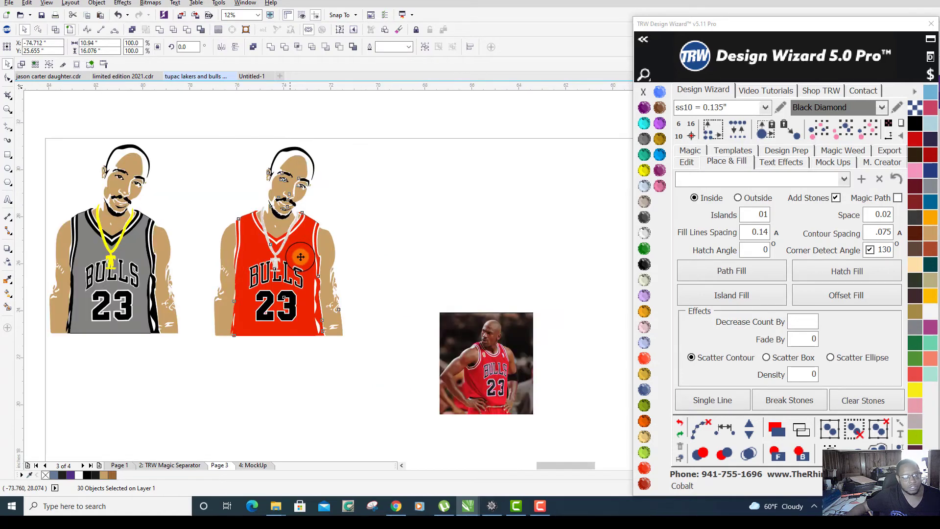
Step: Switch back to the Untitled-1 document containing the rotated Bulls portrait
click(254, 76)
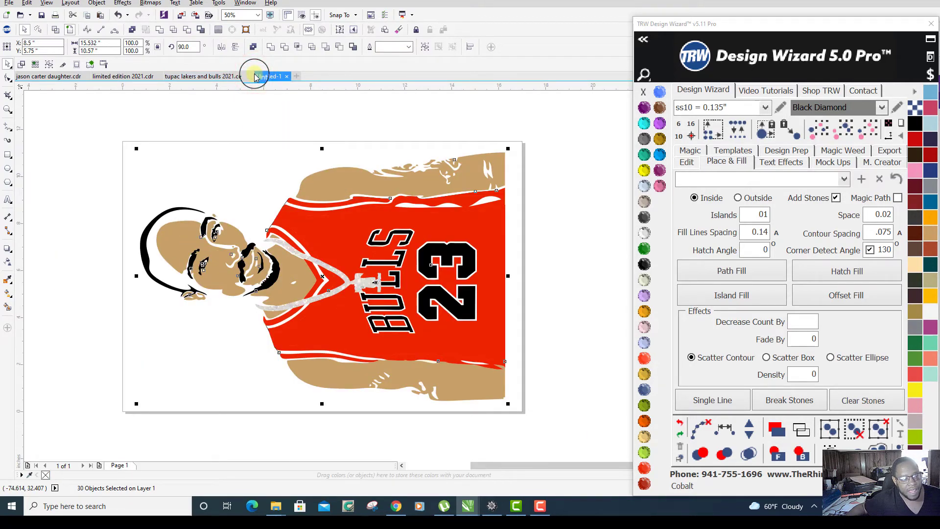
Step: Return to the tupac lakers and bulls 2021 document and scale the red Bulls portrait down to about 10.26 by 15.07 inches
click(214, 78)
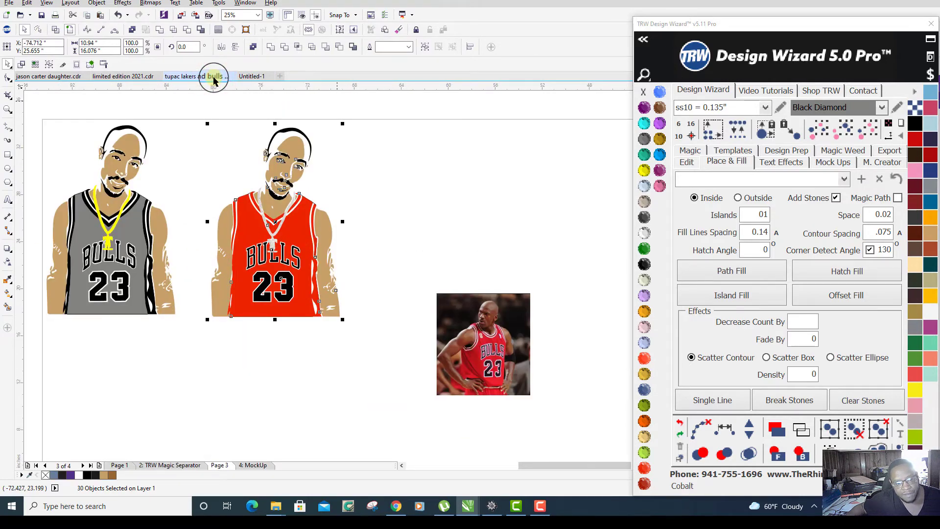
drag(346, 147, 328, 163)
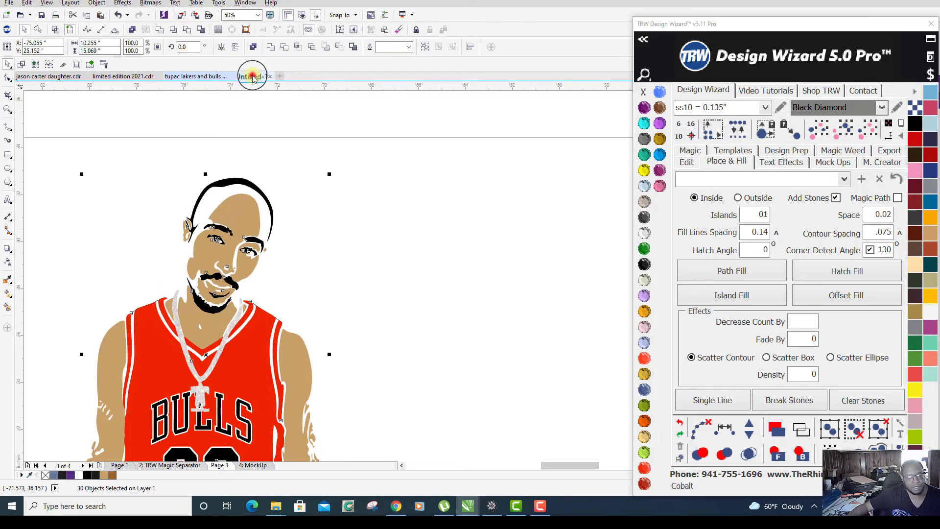
Step: Compare the rotated Bulls portrait in Untitled-1 with the upright red one in the tupac lakers and bulls 2021 document
click(252, 77)
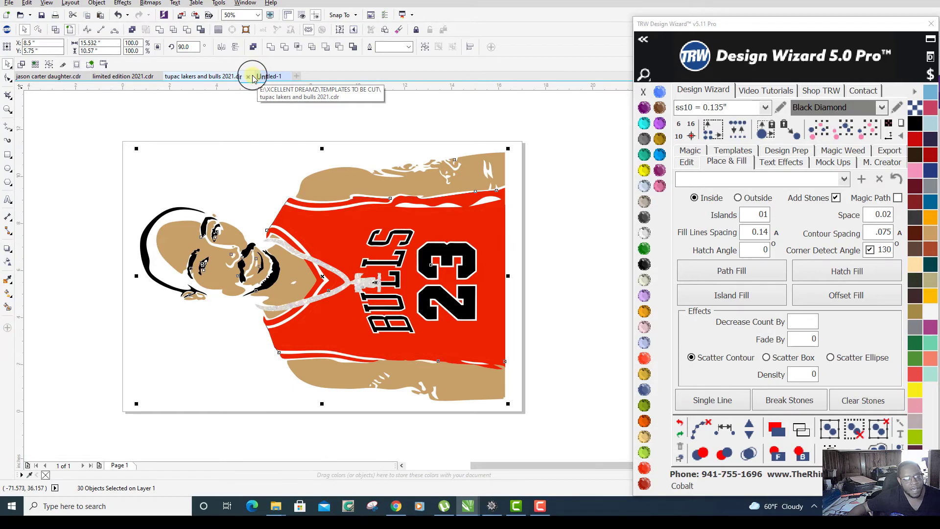
click(210, 75)
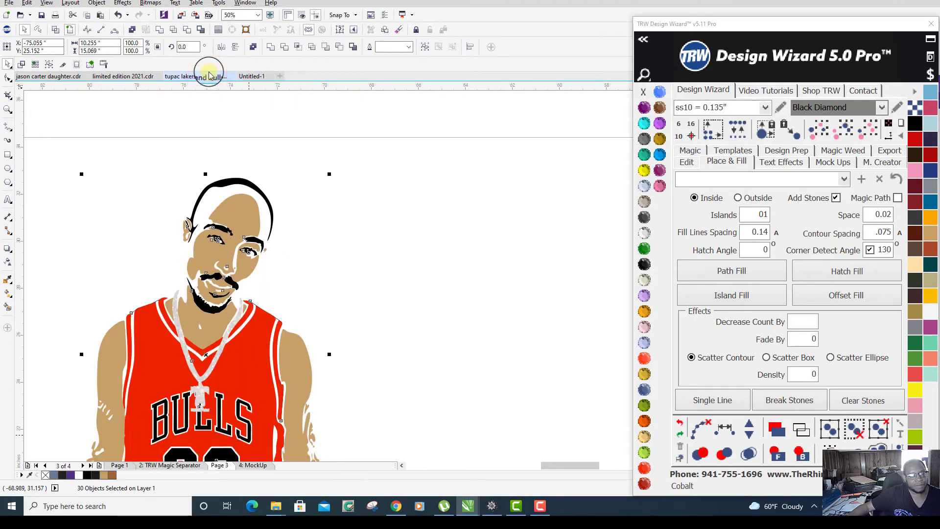
click(251, 77)
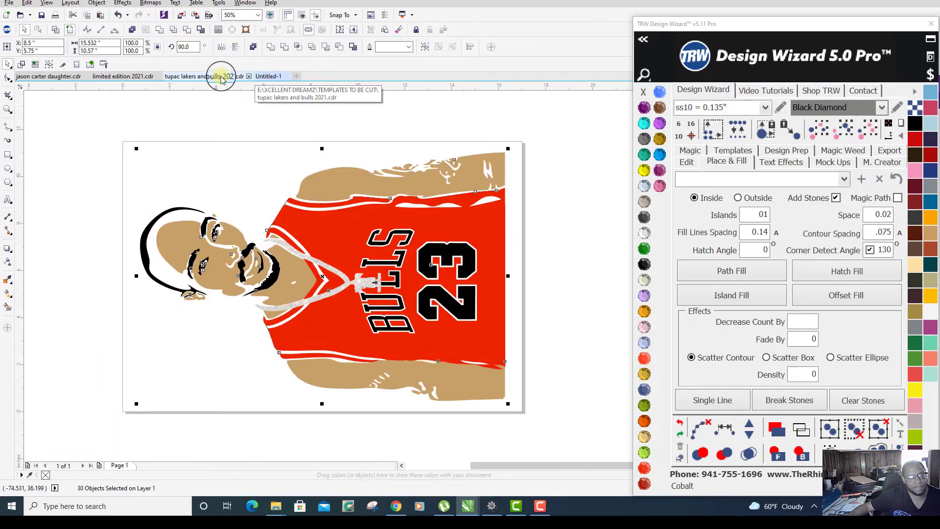
click(190, 76)
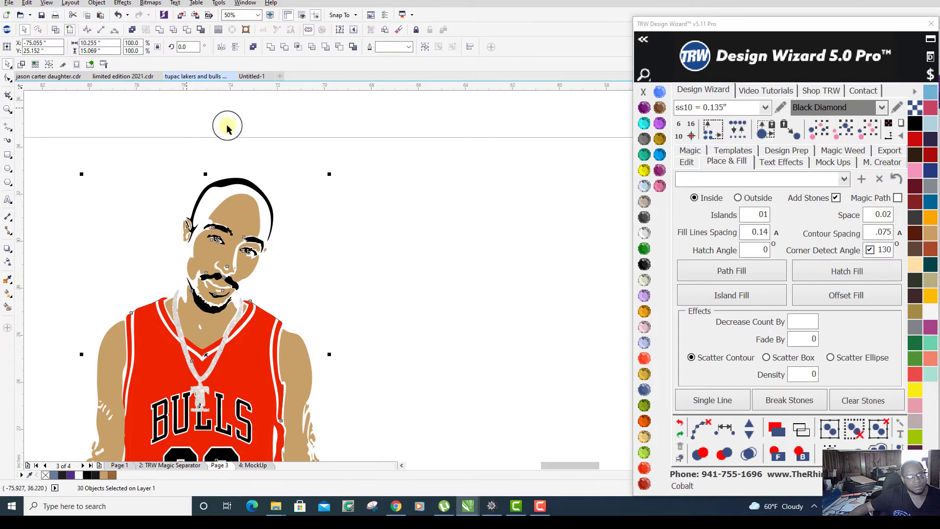
scroll(284, 200, down, 2)
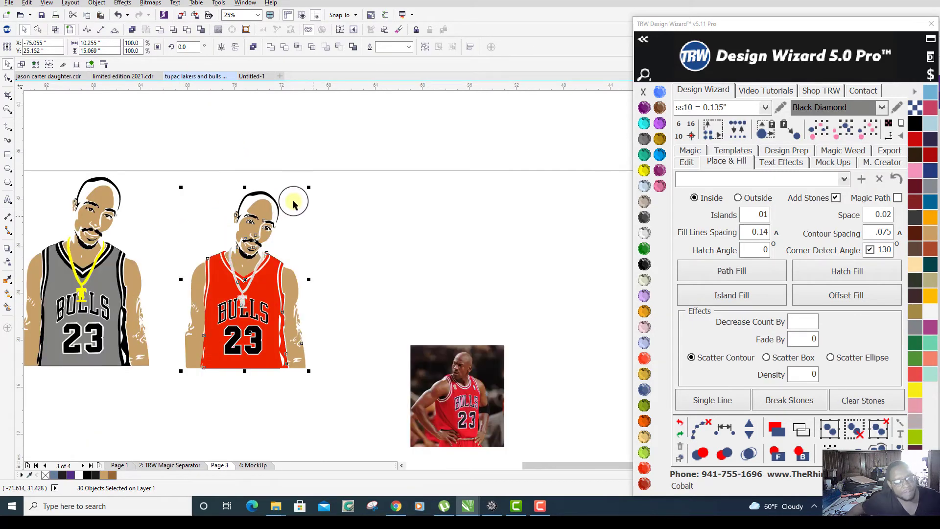
Step: Deselect the red Bulls portrait and save the tupac lakers and bulls 2021 document
click(334, 176)
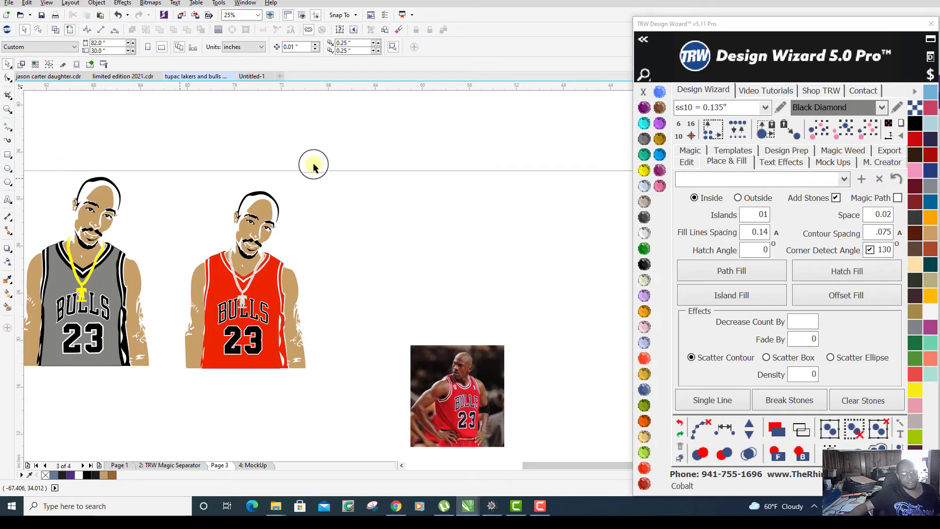
click(42, 17)
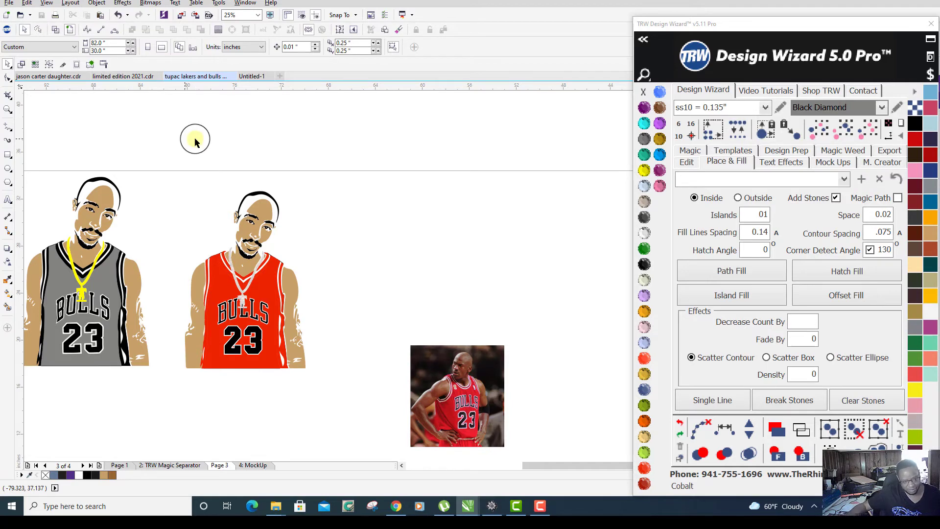
key(F3)
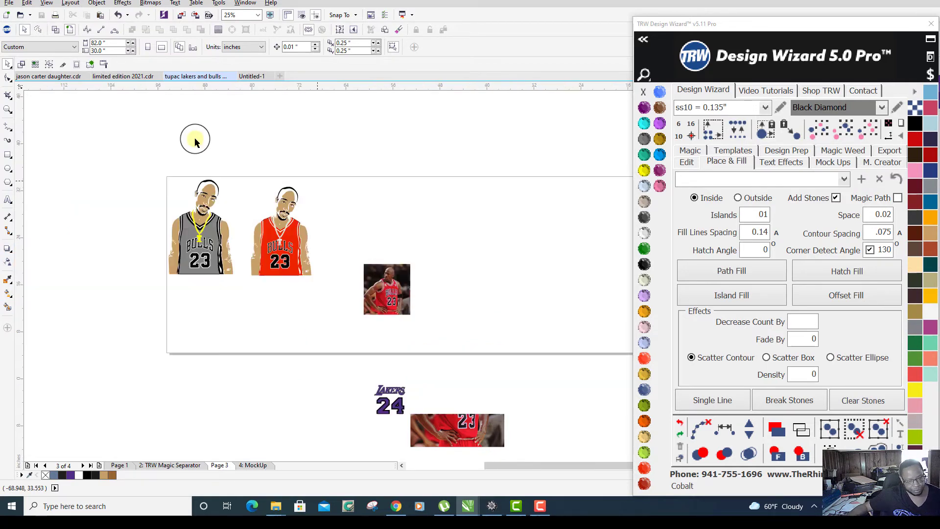
Step: Open the print preview of the Untitled-1 document and close the Design Wizard window covering it
click(254, 76)
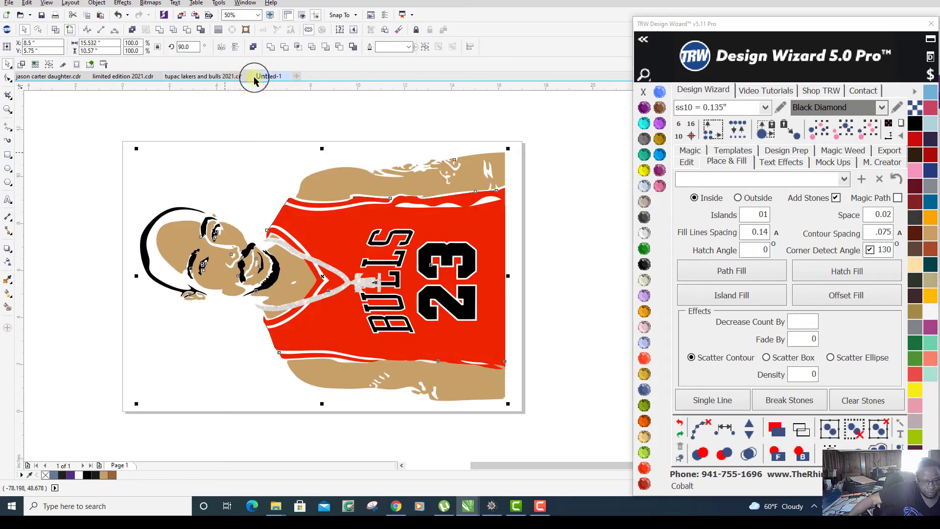
click(8, 4)
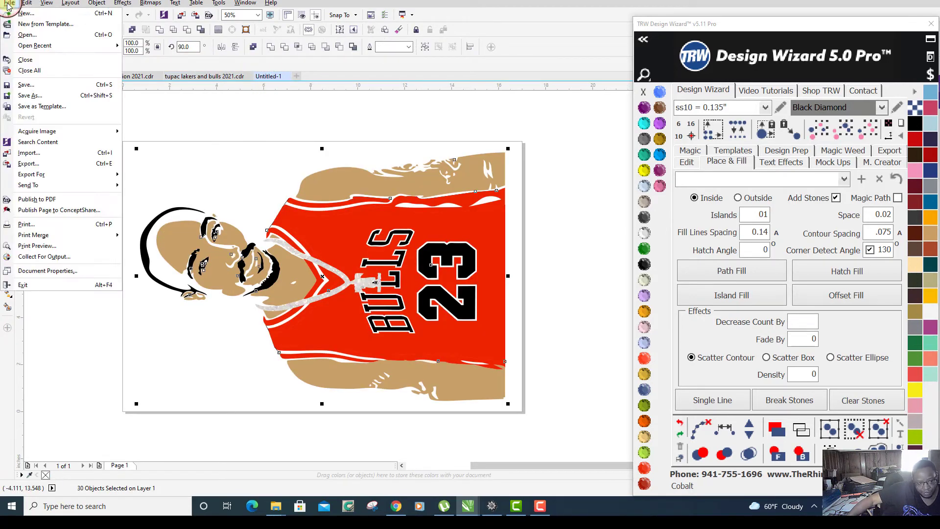
click(67, 248)
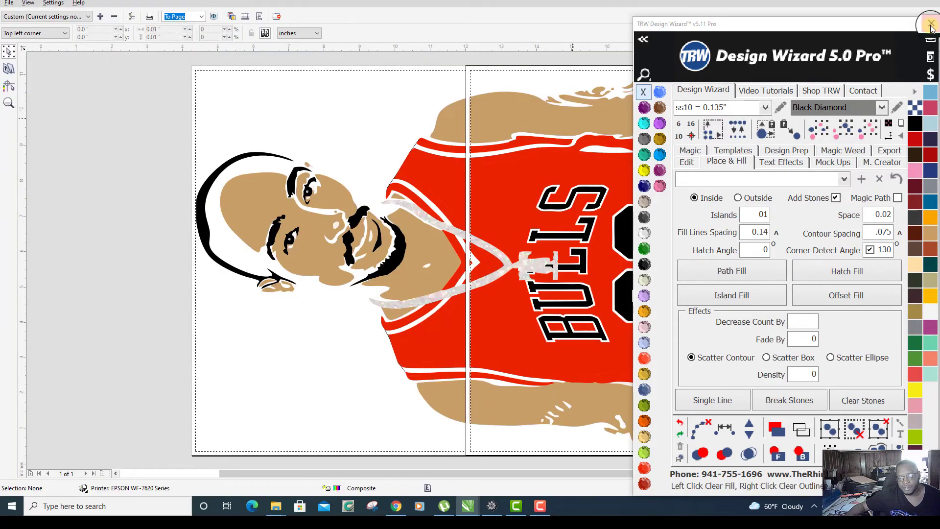
click(930, 24)
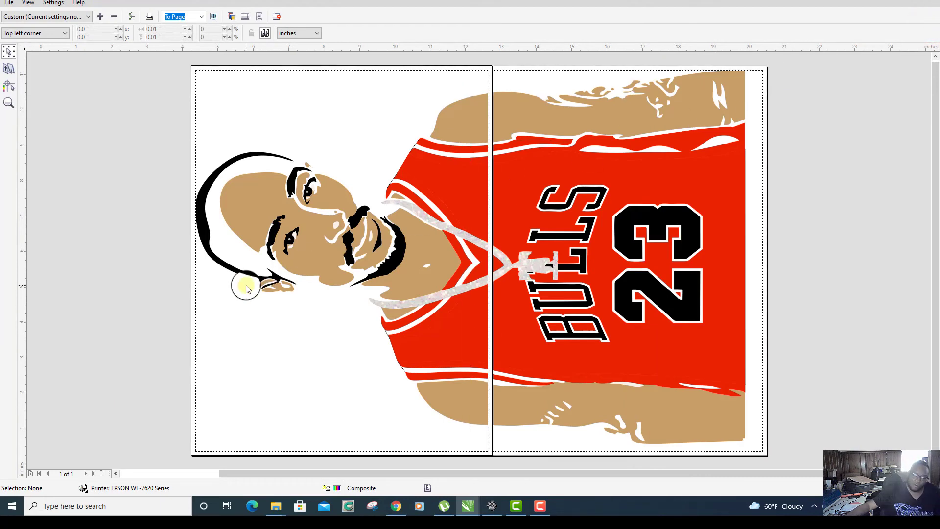
Step: Examine in the print preview how the two overlapping page tiles split the rotated Bulls portrait, and close the preview
click(716, 275)
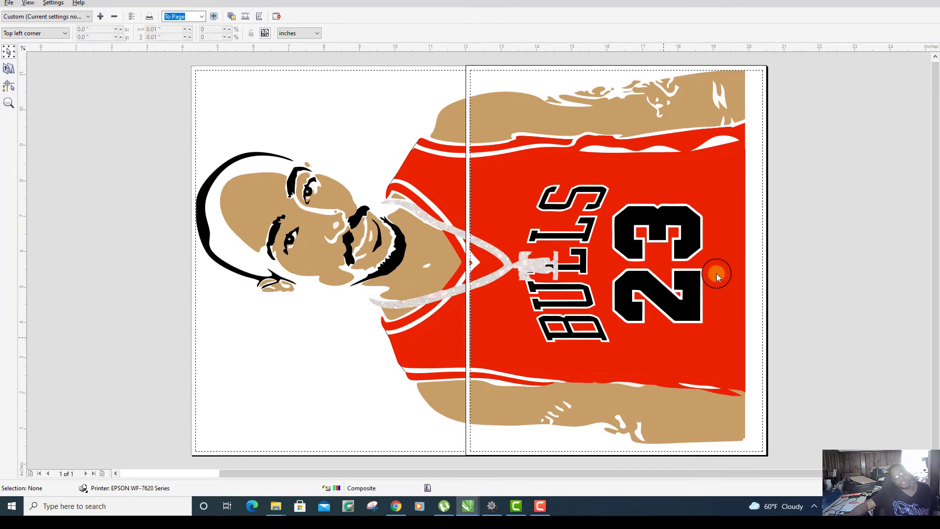
click(716, 273)
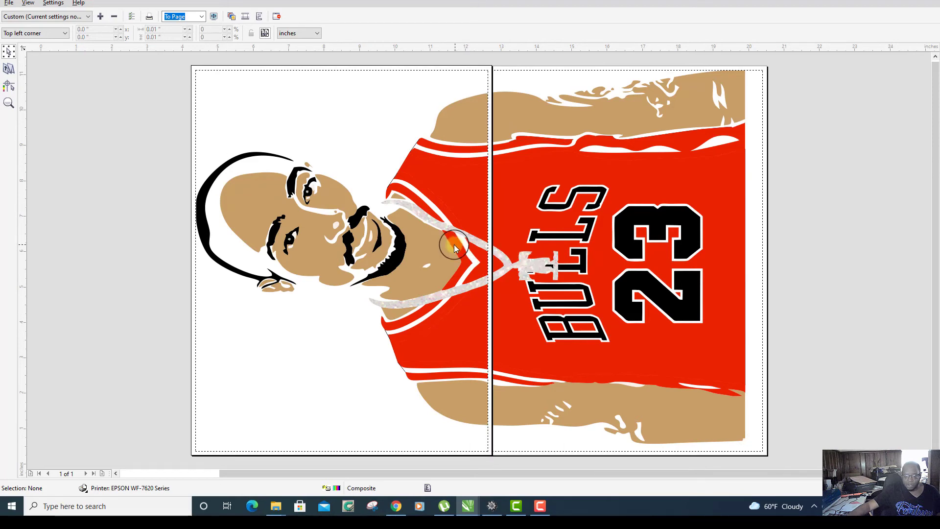
click(530, 226)
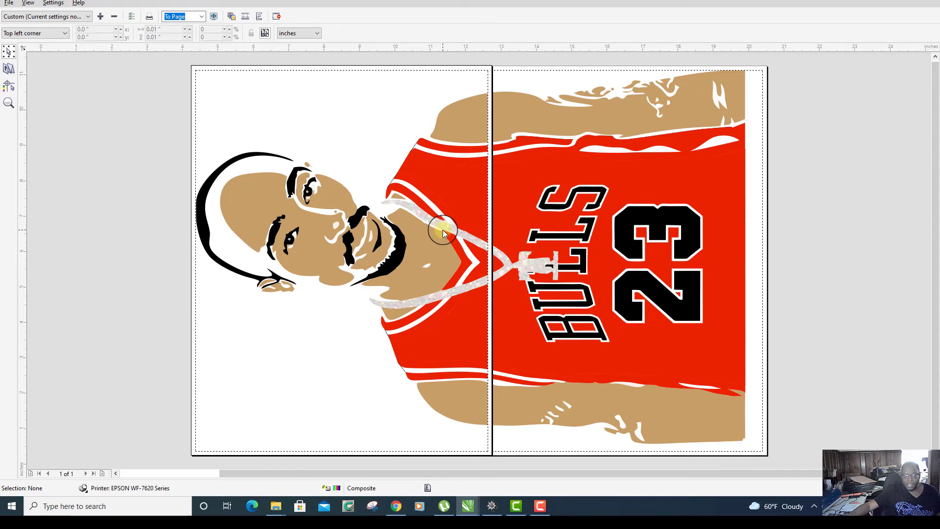
click(433, 242)
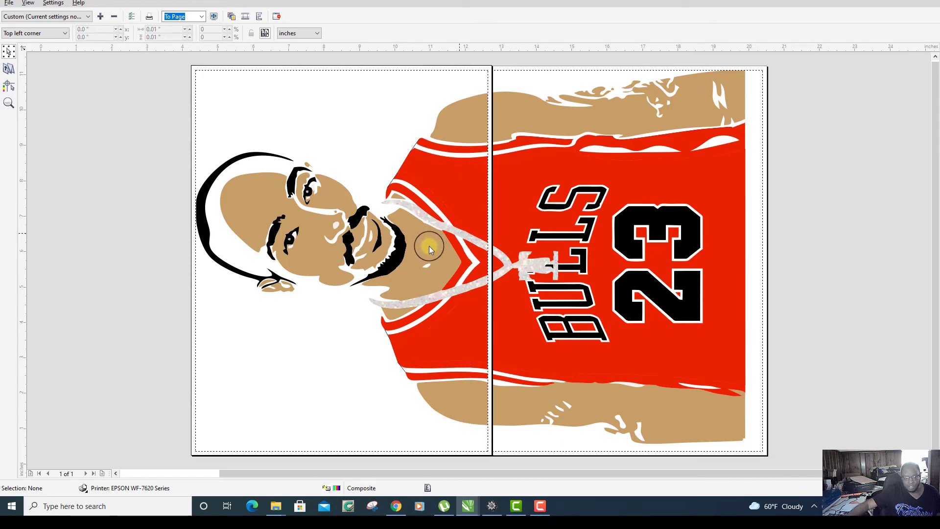
click(430, 246)
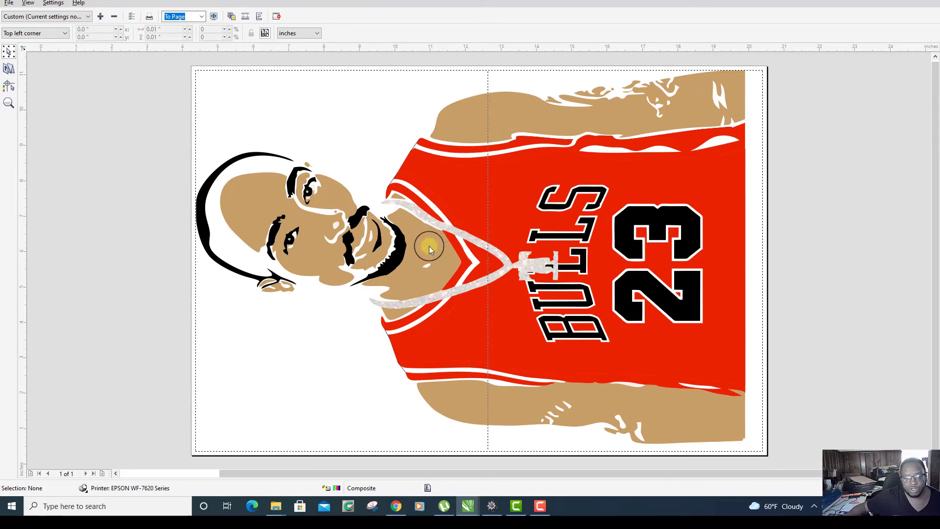
click(429, 246)
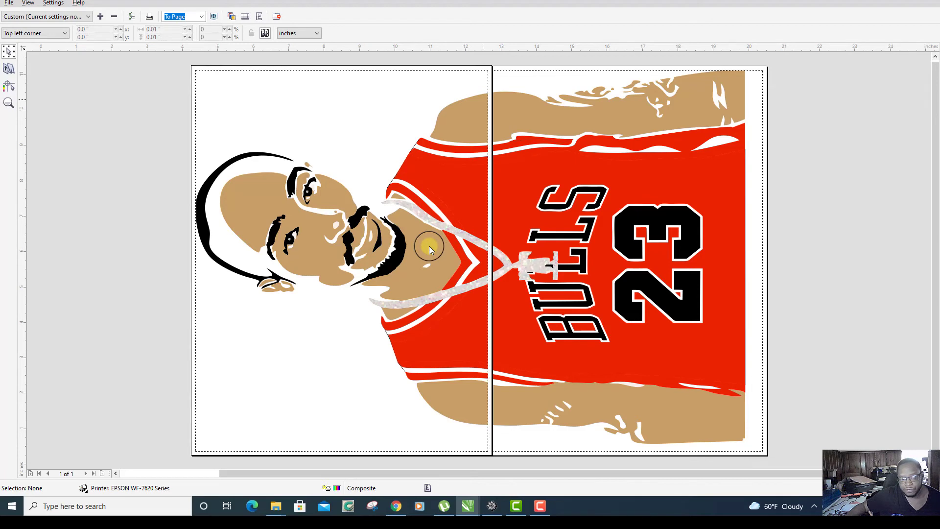
click(429, 245)
click(429, 246)
click(483, 231)
click(483, 227)
click(482, 228)
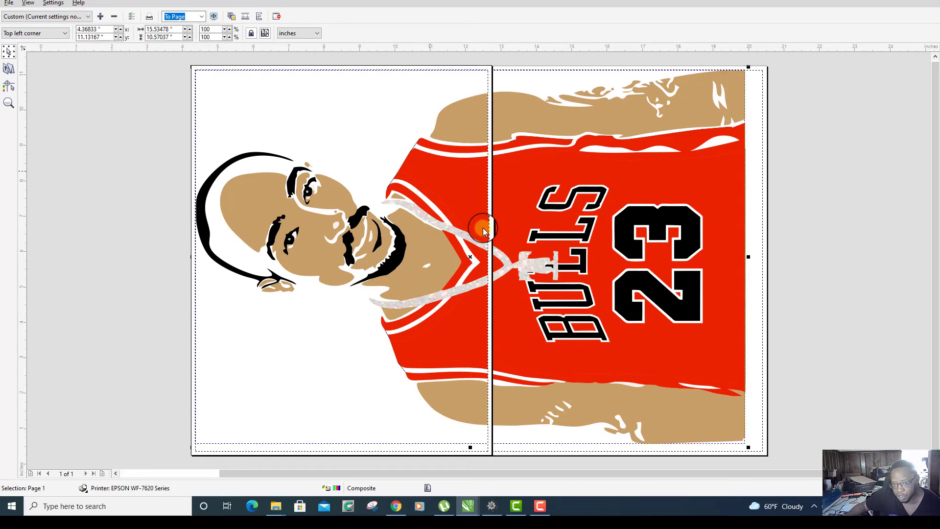
click(482, 228)
click(483, 228)
click(483, 227)
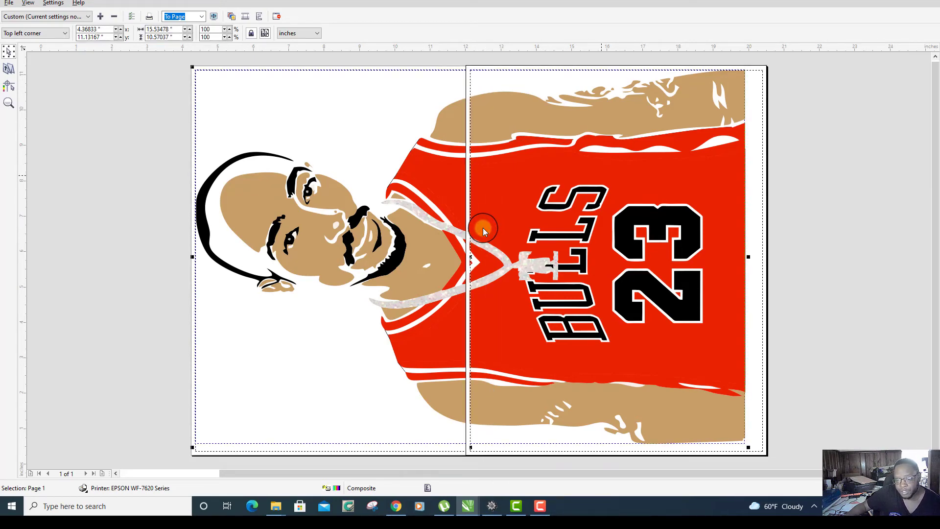
click(483, 227)
click(483, 228)
scroll(483, 228, down, 1)
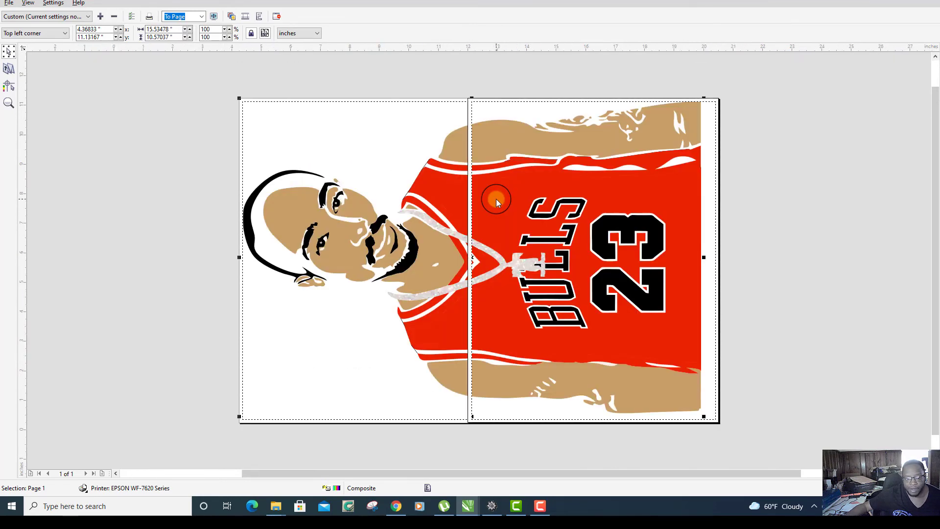
scroll(496, 199, down, 1)
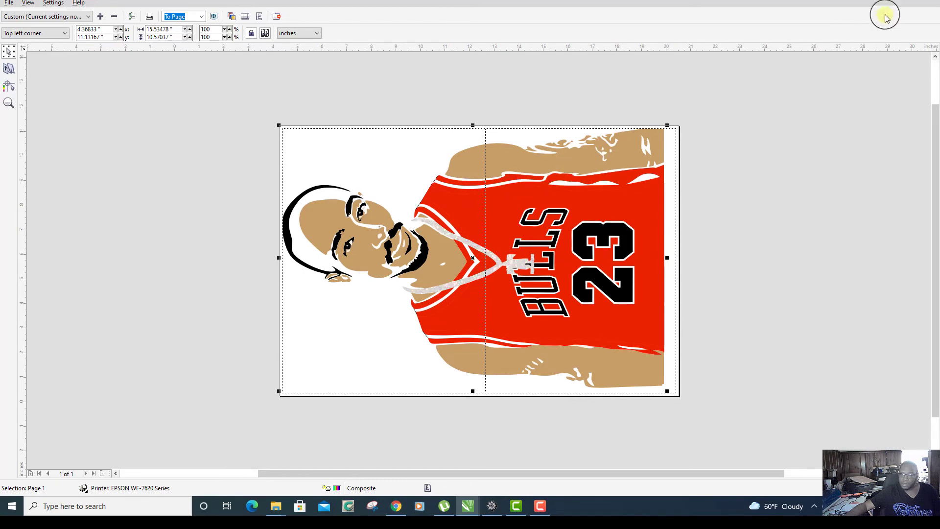
click(932, 2)
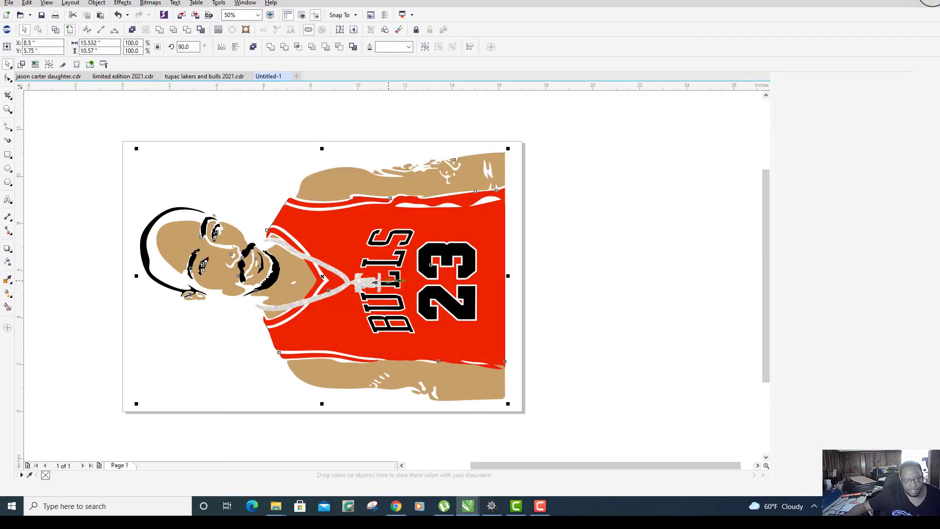
Step: Reselect the whole rotated Bulls portrait and open the print settings for the document
click(528, 125)
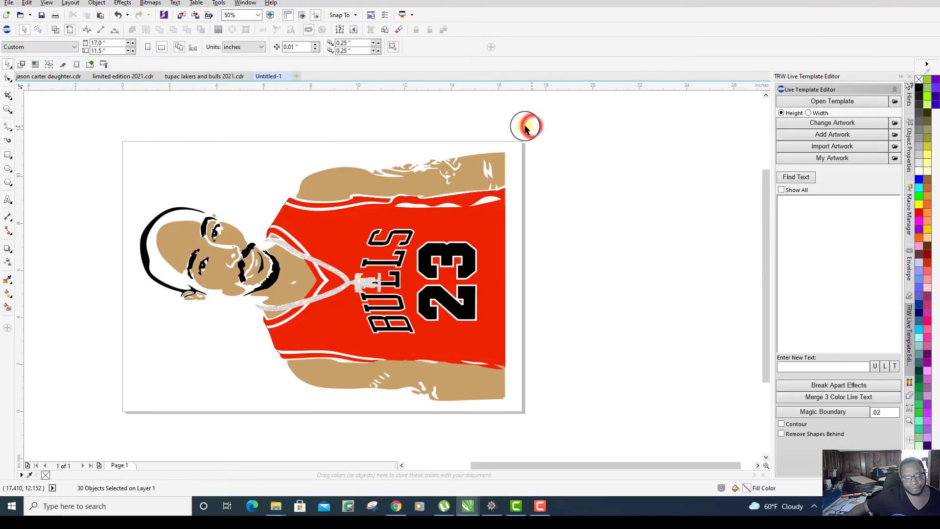
drag(80, 114, 567, 434)
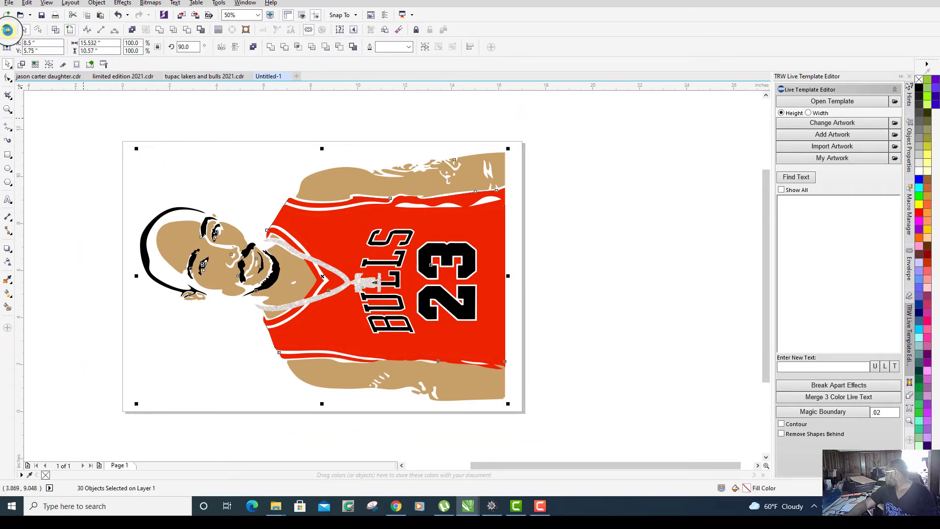
click(10, 3)
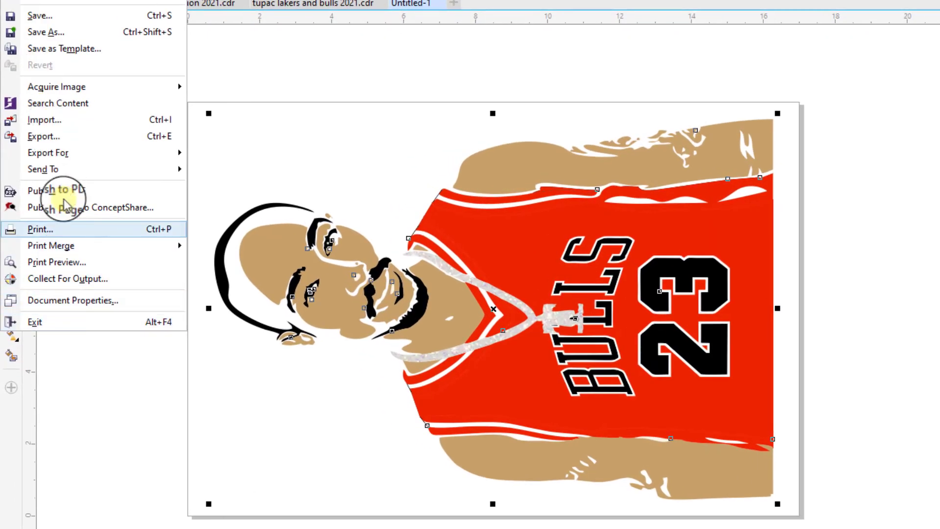
click(63, 228)
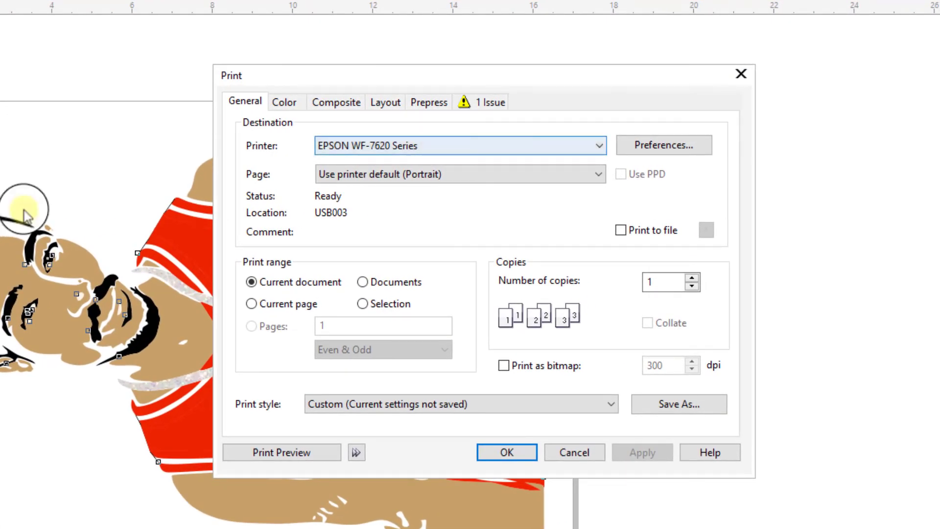
Step: Set the destination printer to EPSON Stylus CX8400
click(588, 146)
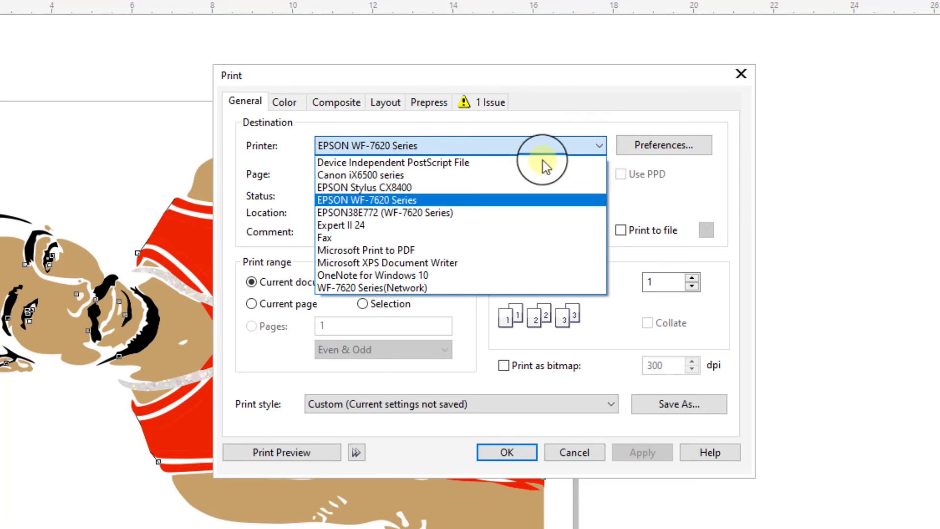
key(Down)
key(Down)
key(Down)
key(Down)
key(Down)
key(Down)
key(Down)
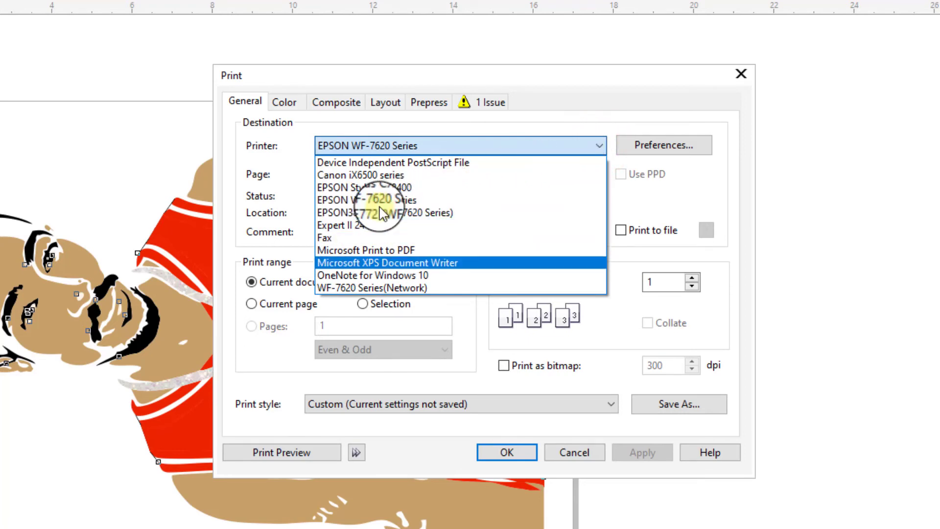
key(Up)
key(Up)
key(Up)
key(Up)
key(Up)
key(Up)
key(Up)
key(Up)
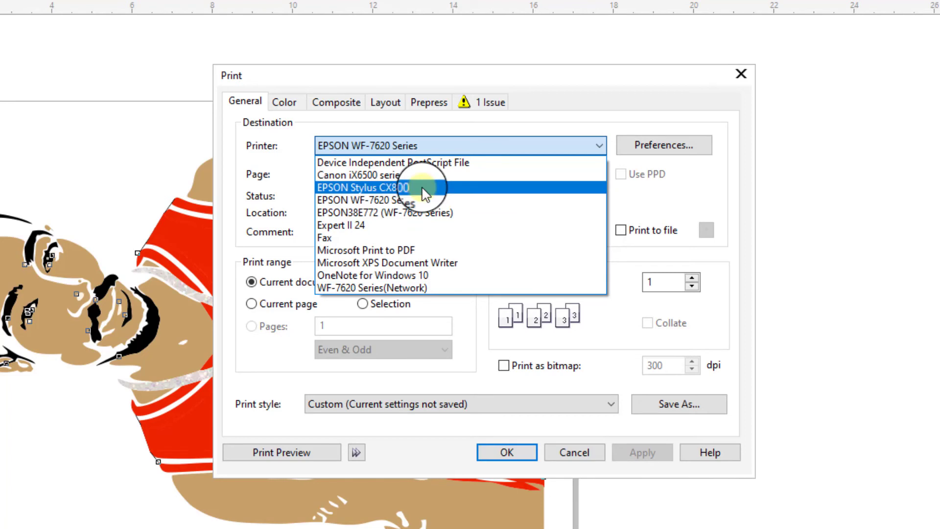
click(424, 188)
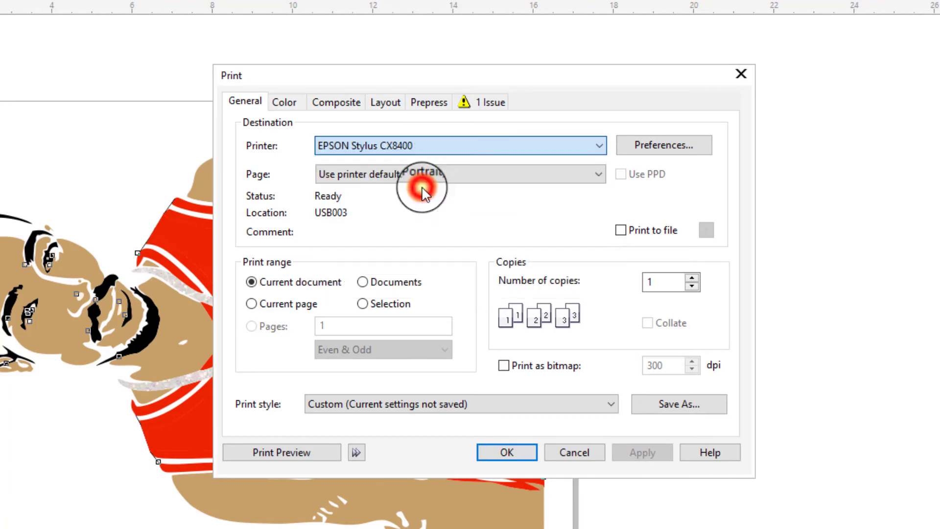
Step: Set the EPSON Stylus CX8400's media to Photo paper (matte), check its advanced paper options and accept the printer preferences
click(656, 149)
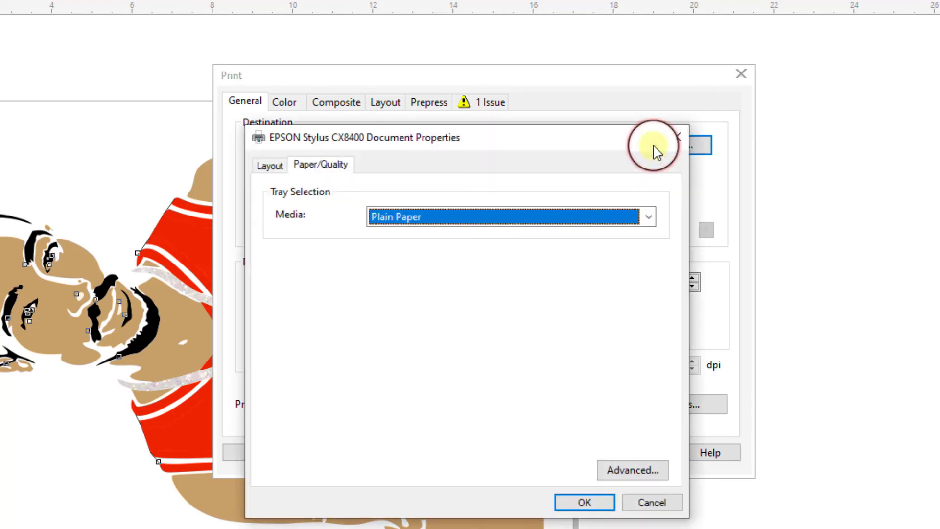
click(649, 218)
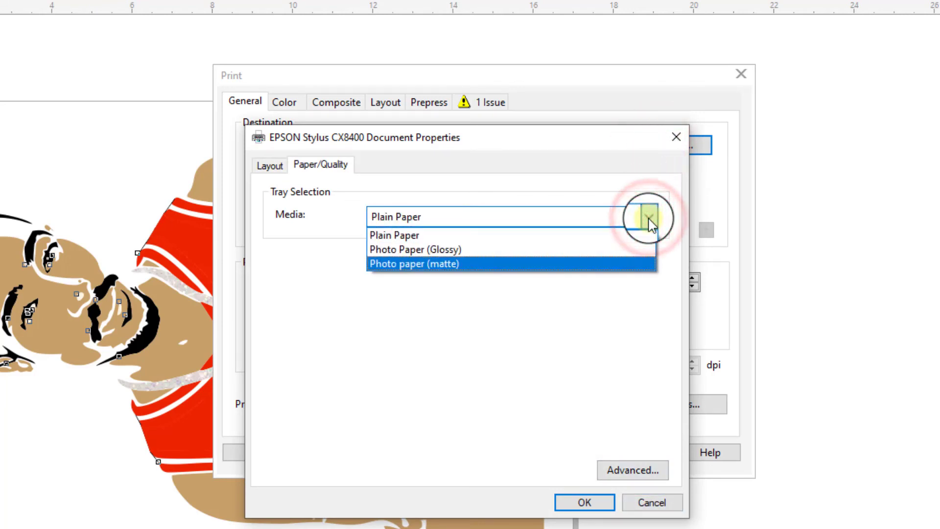
click(470, 270)
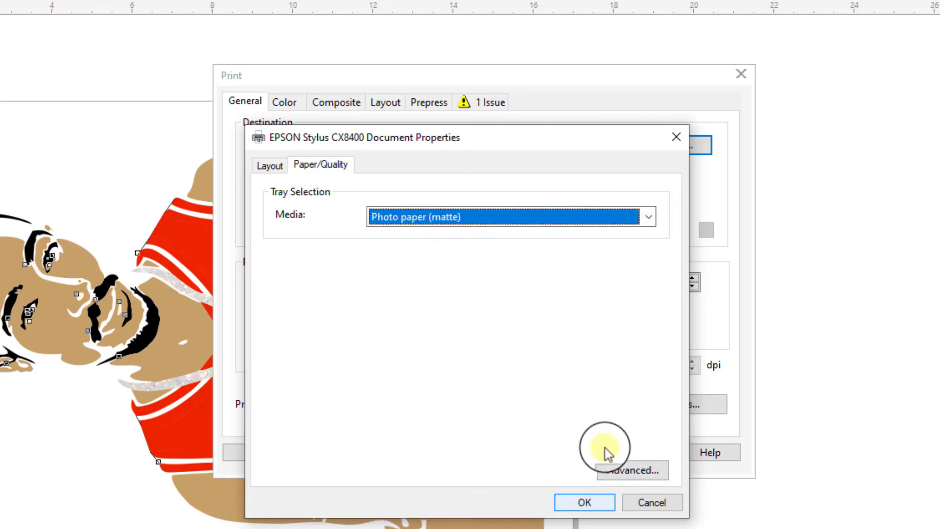
click(629, 470)
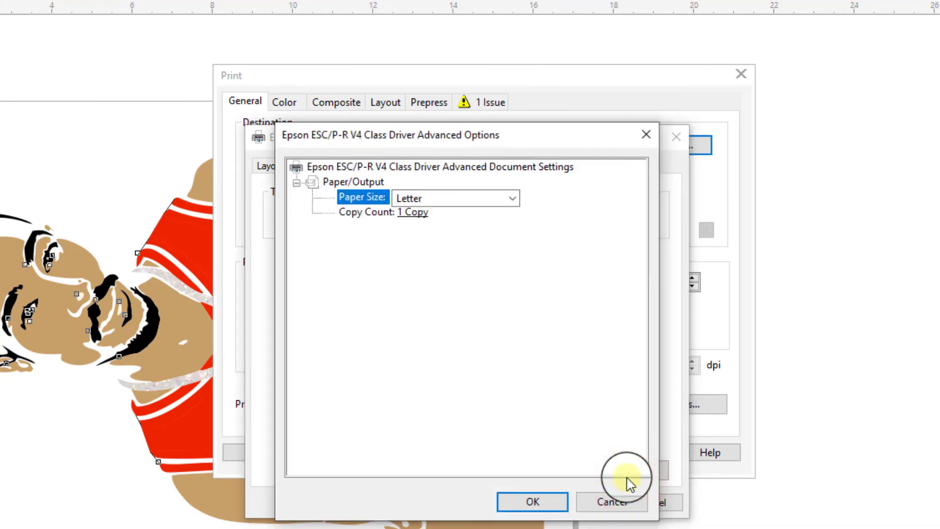
click(536, 497)
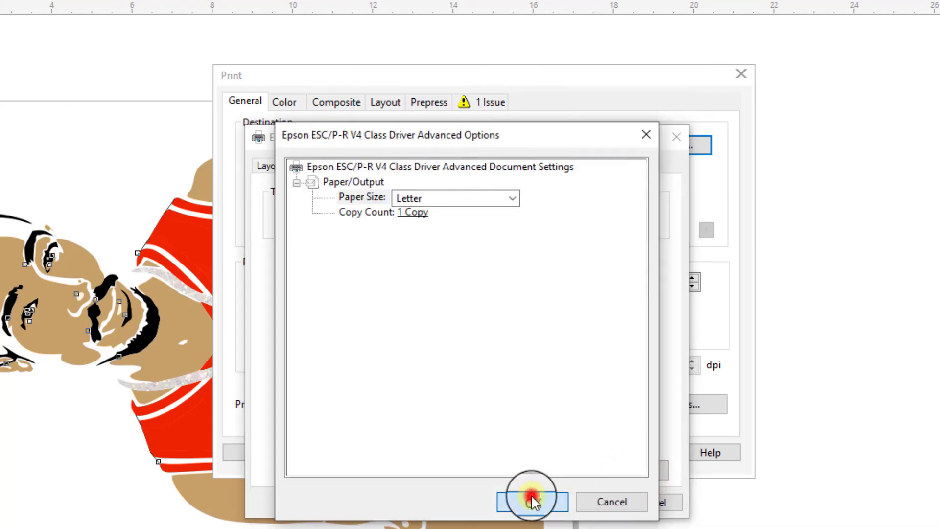
click(592, 502)
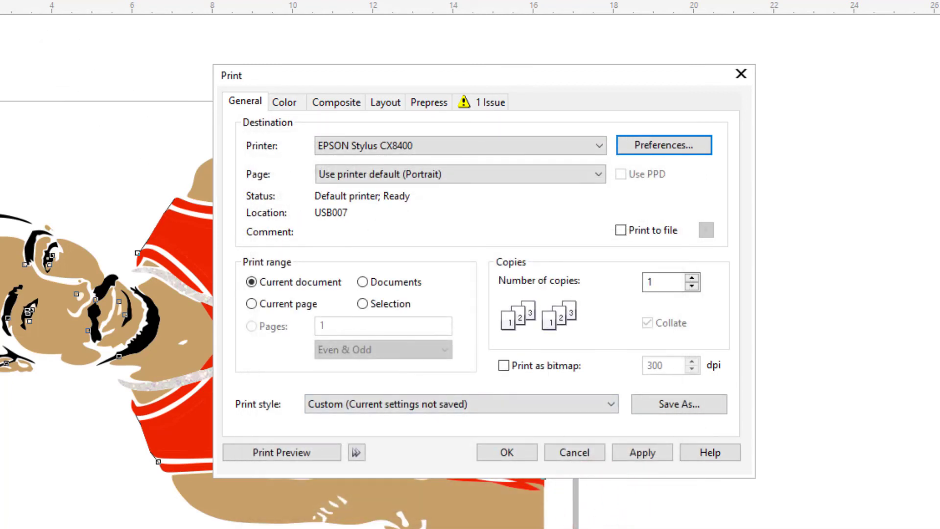
Step: Review the preflight issue for the print job, apply the print settings and close them without printing
click(487, 105)
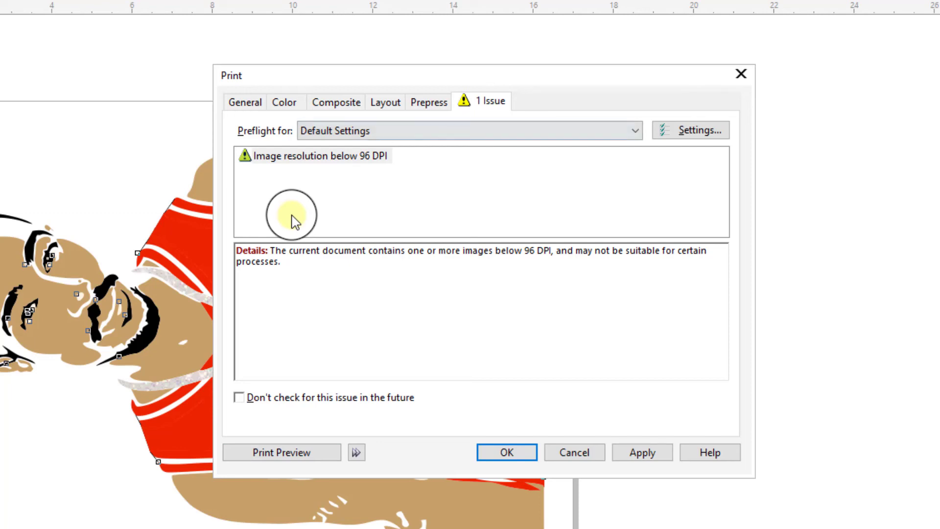
click(634, 456)
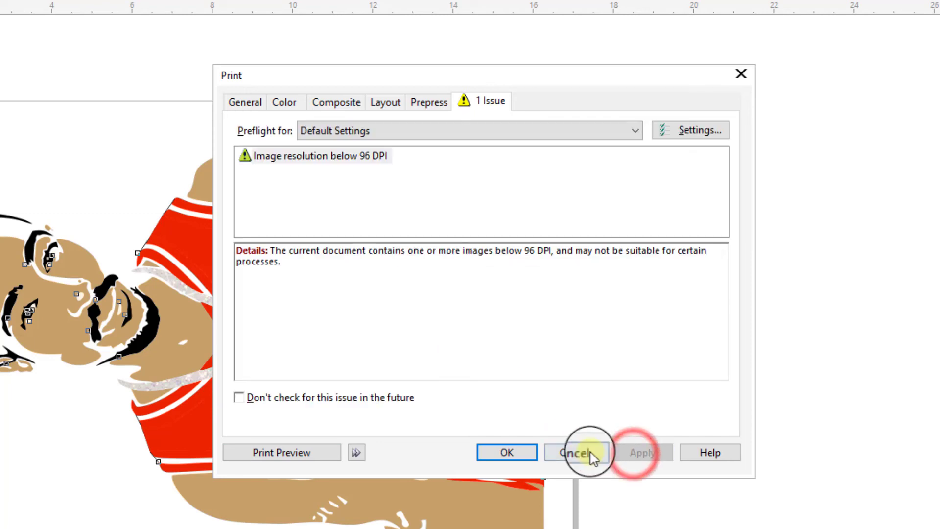
click(573, 451)
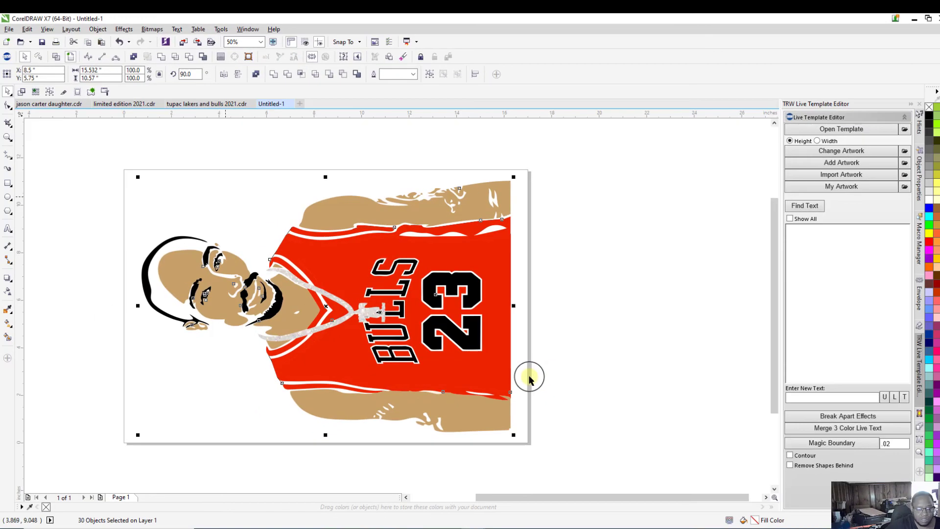
Step: Convert the selected Bulls portrait to a 300 dpi RGB Color (24-bit) bitmap with anti-aliasing and a transparent background
click(154, 34)
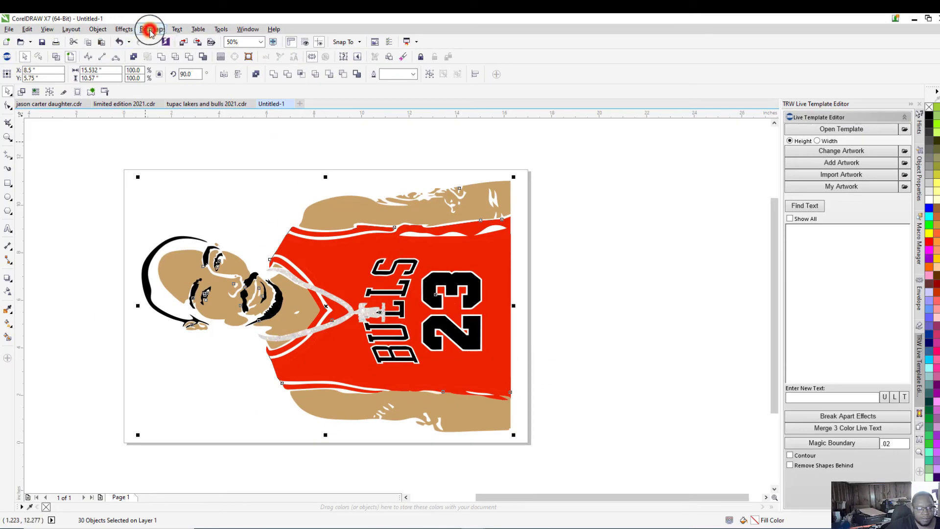
click(153, 33)
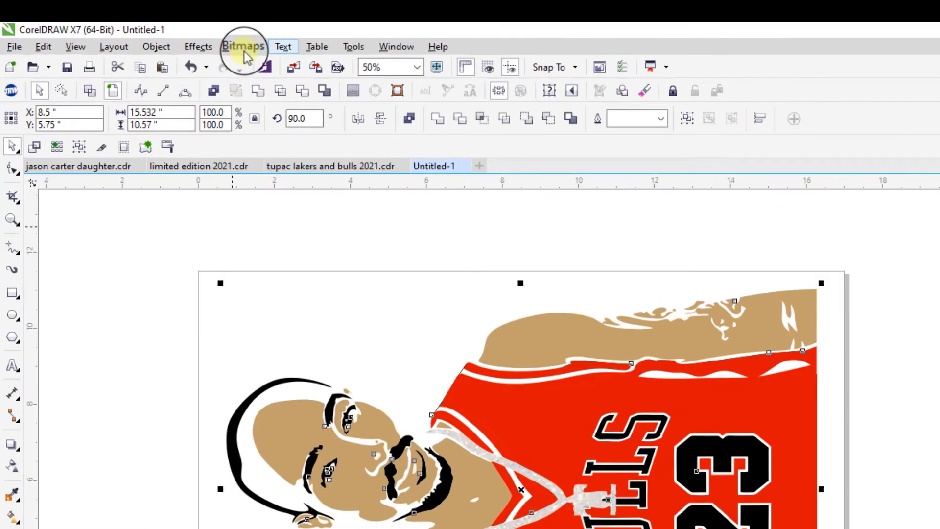
click(244, 49)
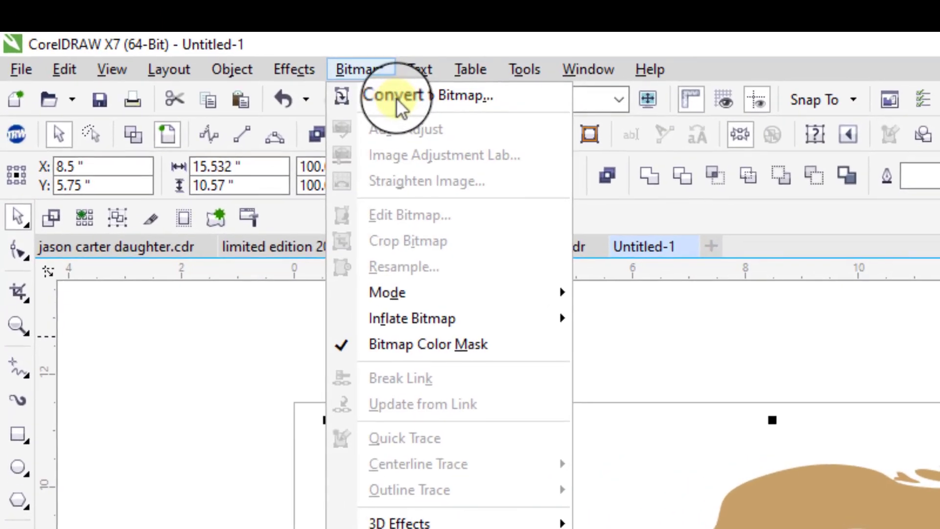
click(271, 70)
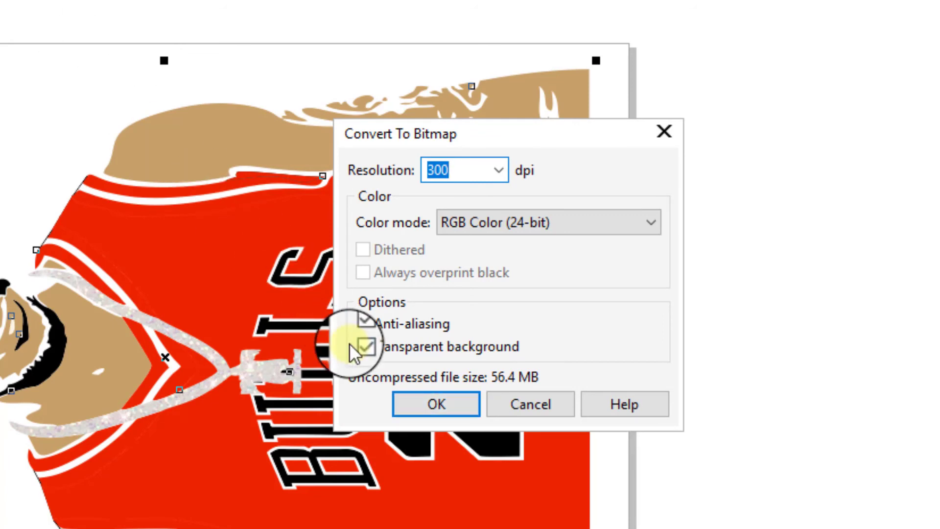
click(458, 411)
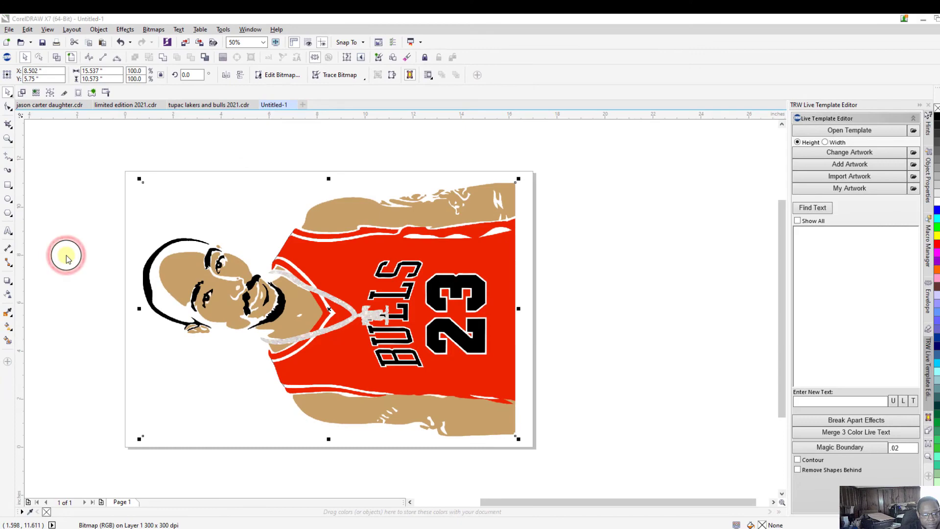
Step: Check the tiled layout in the print settings and preview how the two page tiles split the bitmap portrait
key(ctrl+p)
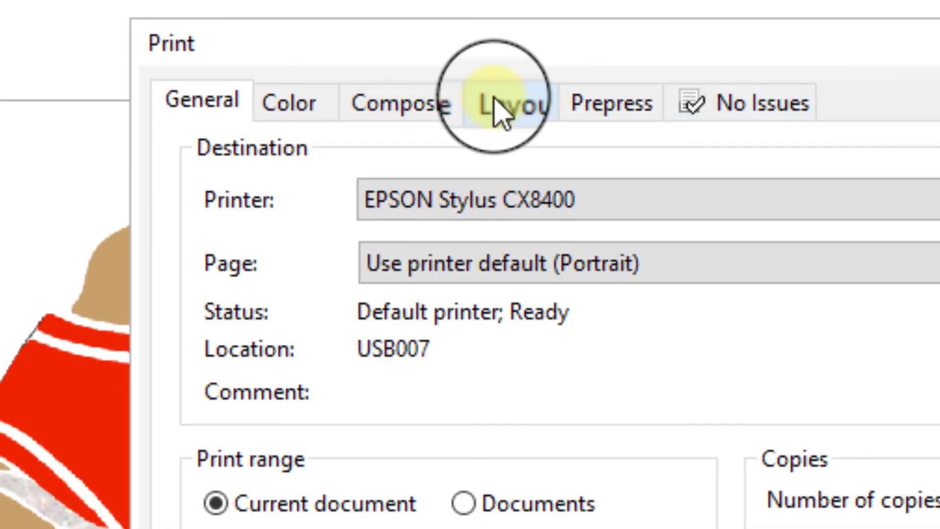
click(495, 103)
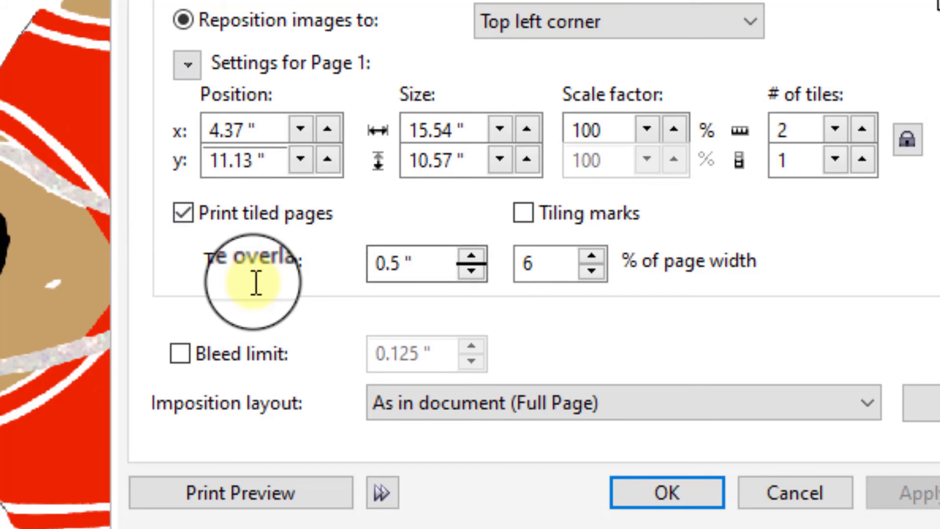
click(269, 486)
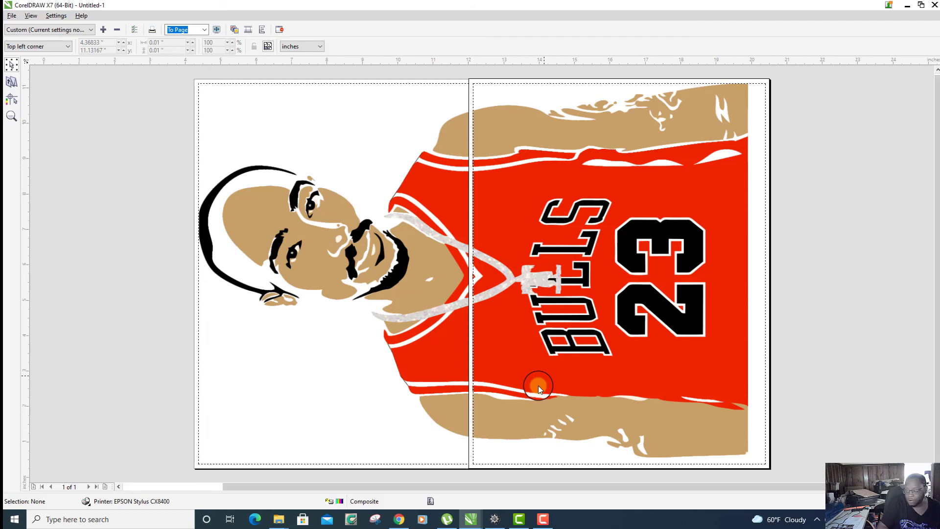
click(538, 386)
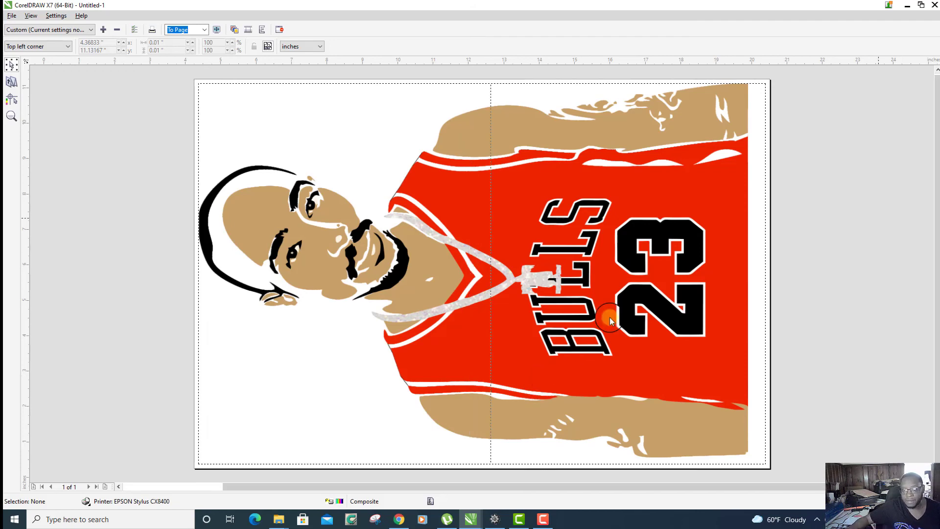
click(934, 6)
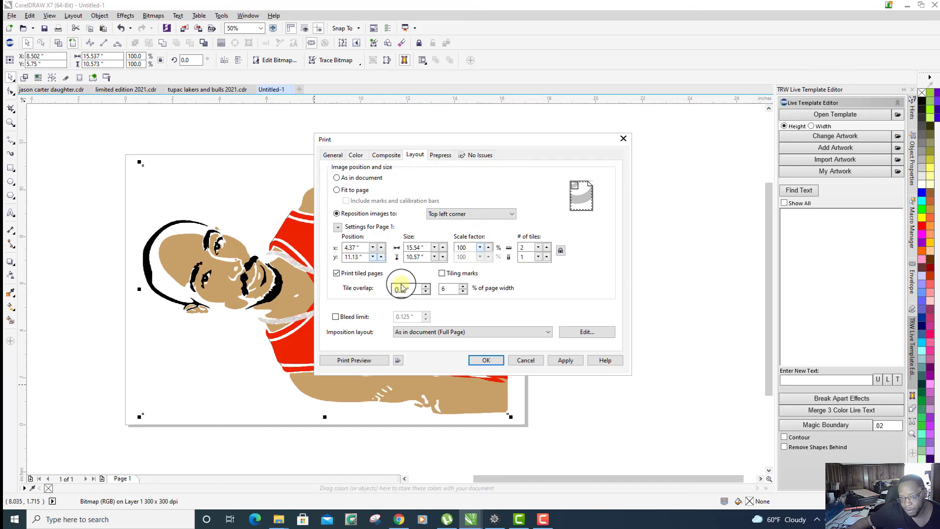
Step: Apply the tiled-page print layout and close the print settings without printing
click(566, 361)
click(567, 362)
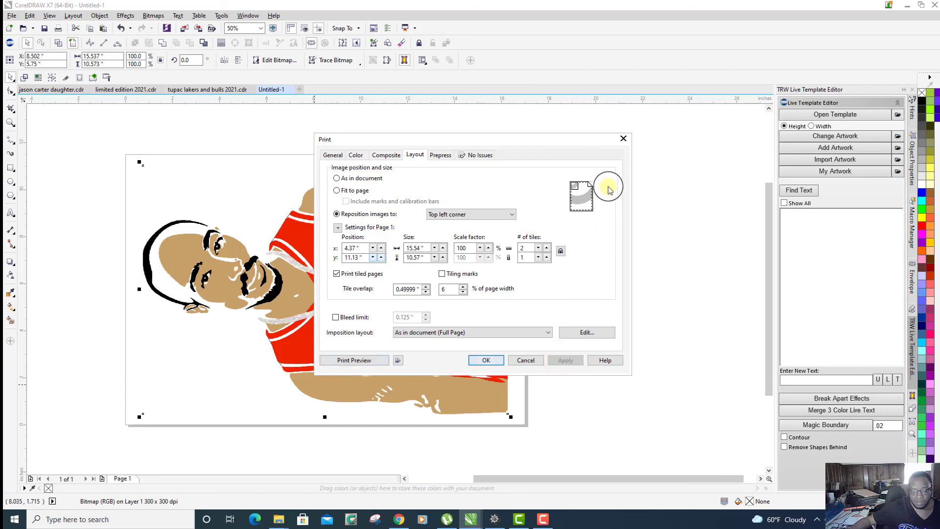
click(620, 138)
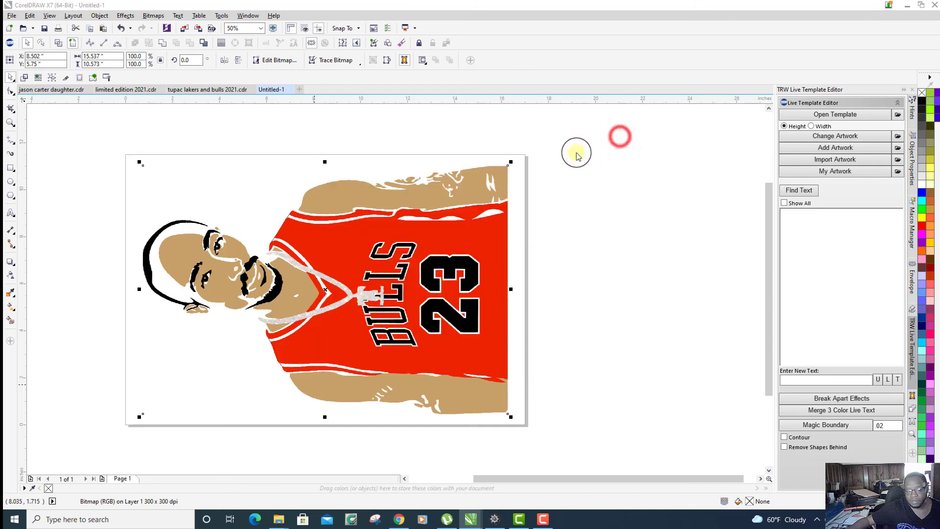